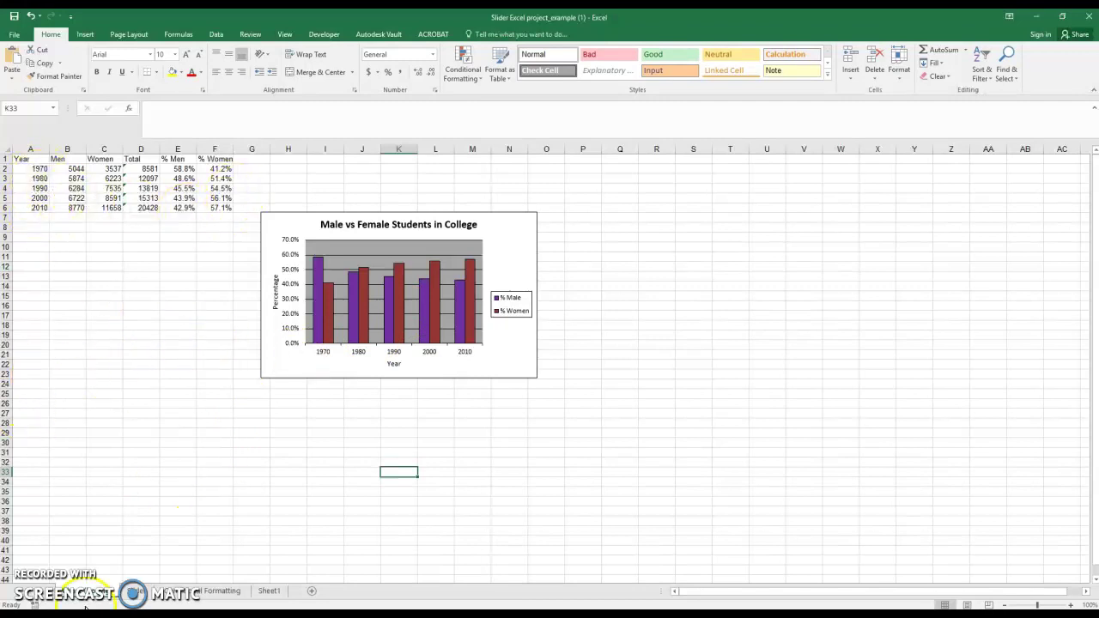
- Open the Slider sheet and step the existing chart's year slider forward to 2010
left_click(135, 591)
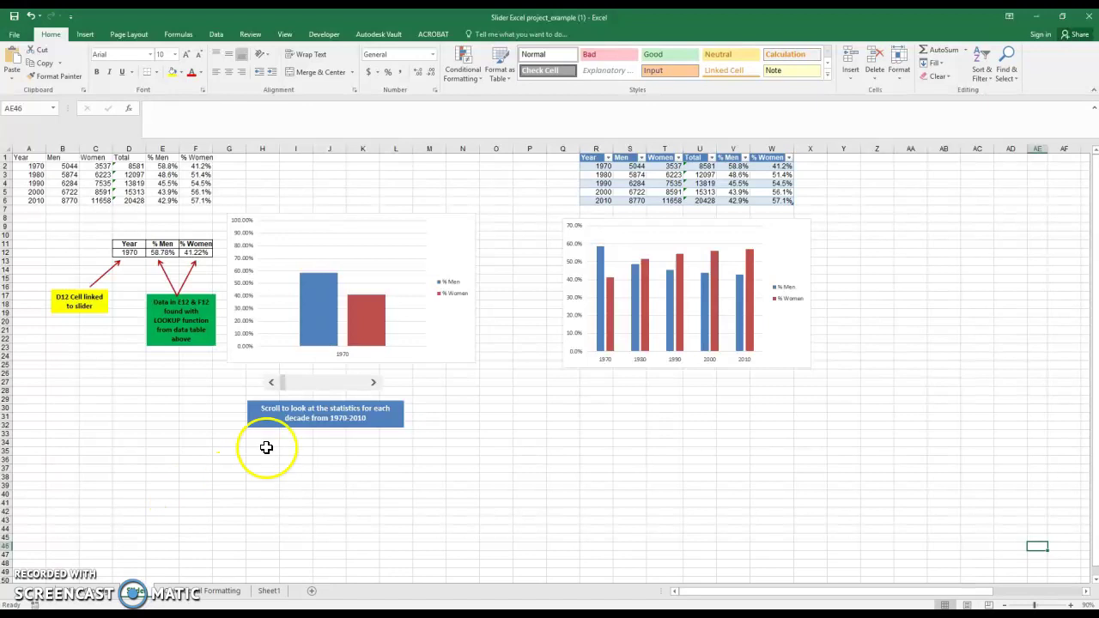
left_click(374, 388)
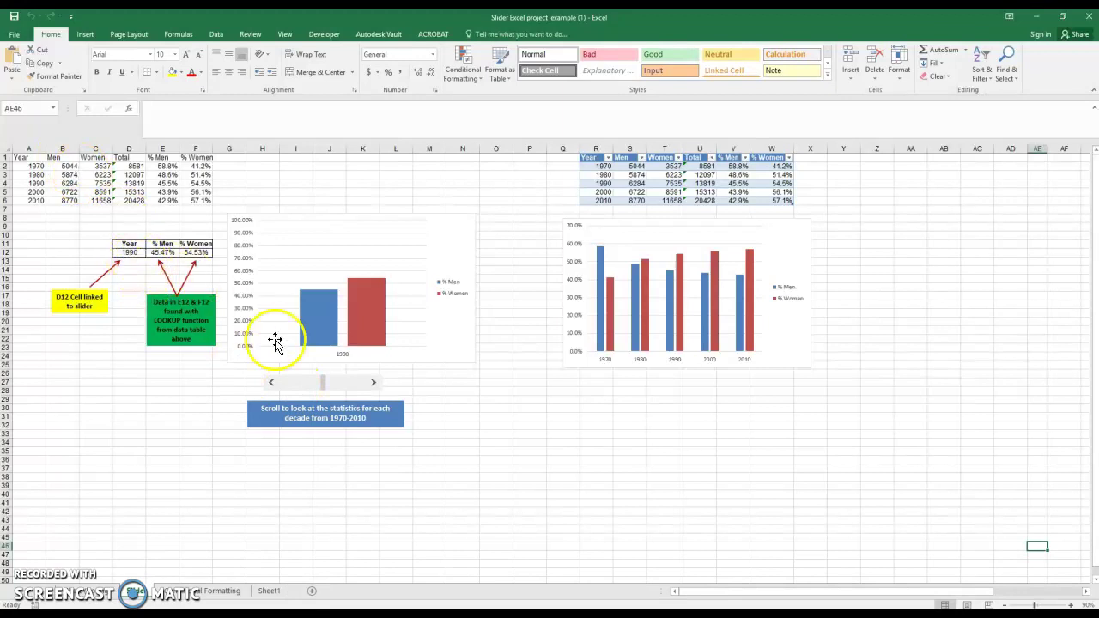
left_click(374, 388)
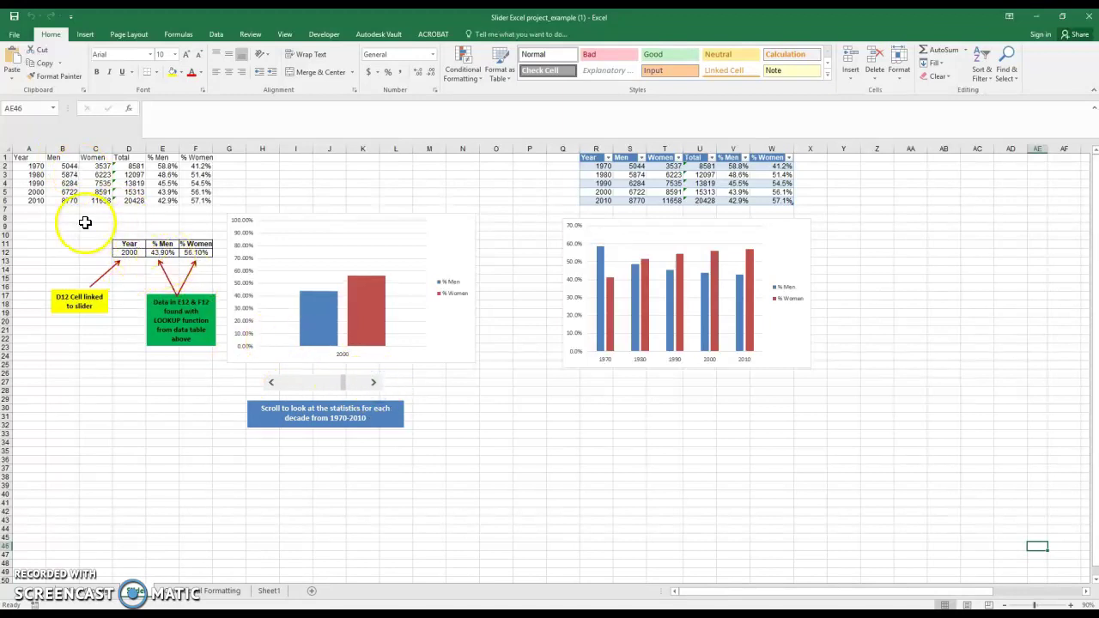
left_click(375, 383)
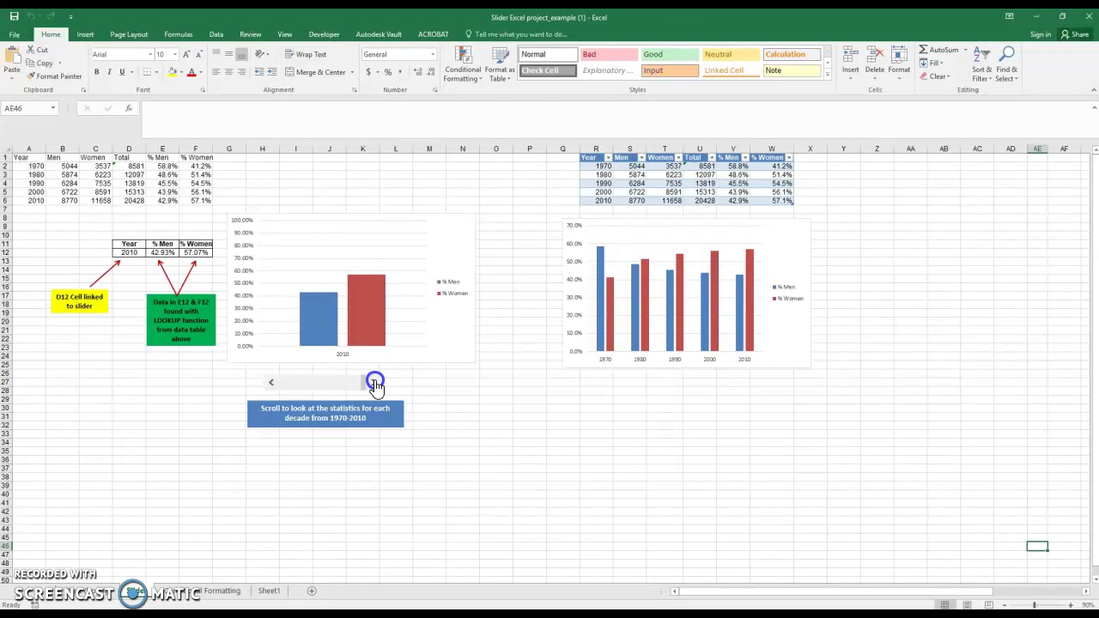
- Filter the Year column of the table in R1:W6 to exclude 1970 and 1990
left_click(796, 364)
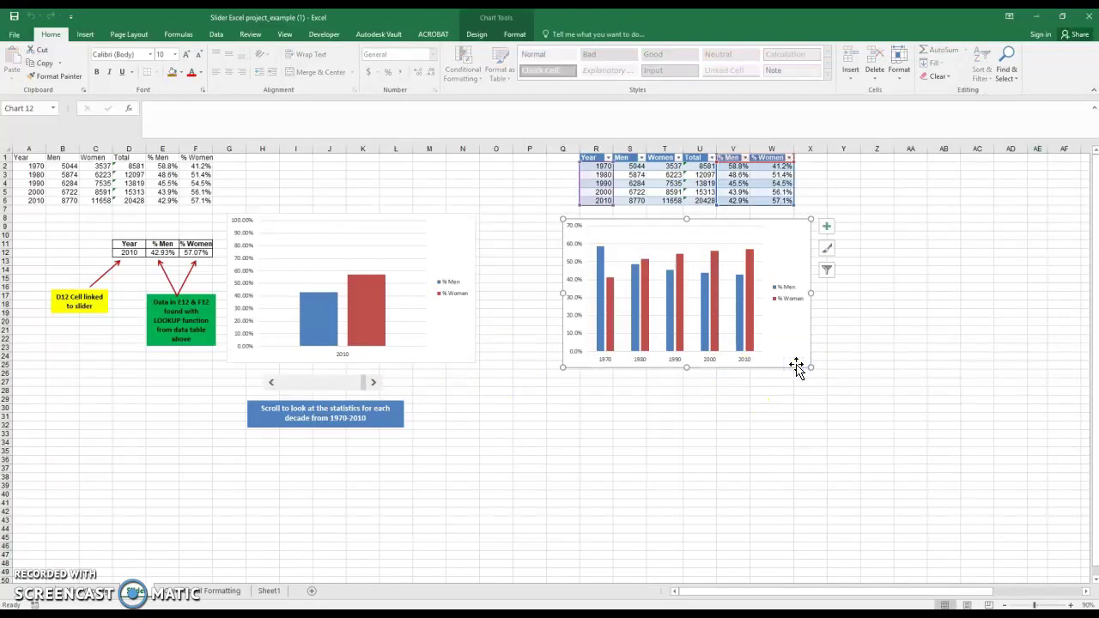
left_click(607, 160)
left_click(502, 279)
left_click(494, 296)
left_click(539, 375)
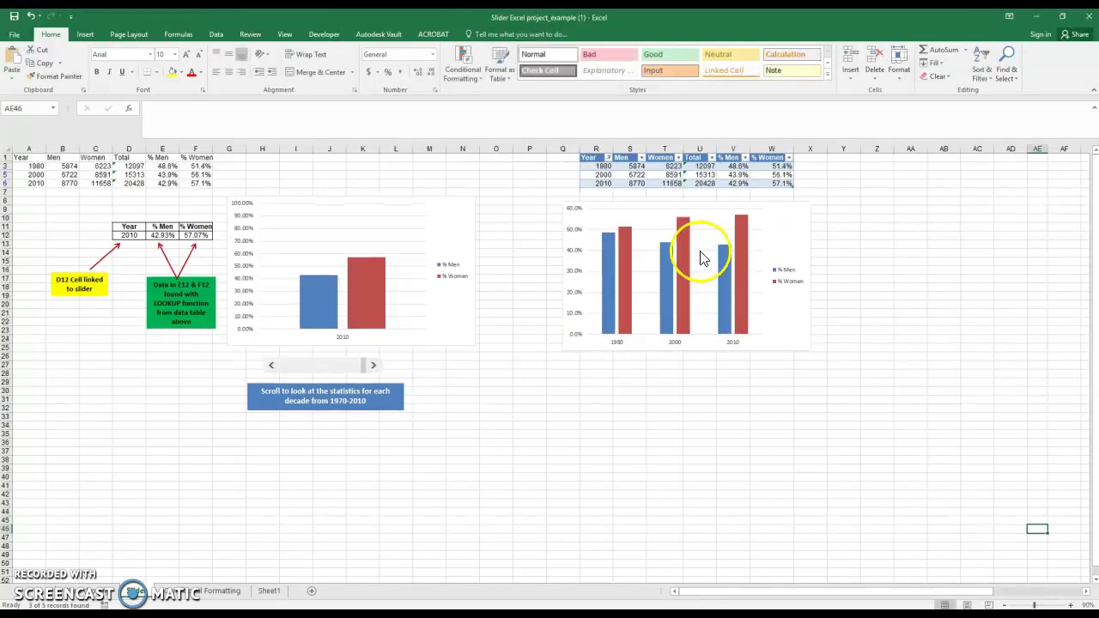
- Include 1990 and 1970 again in the table's Year filter
left_click(607, 158)
left_click(502, 298)
left_click(538, 376)
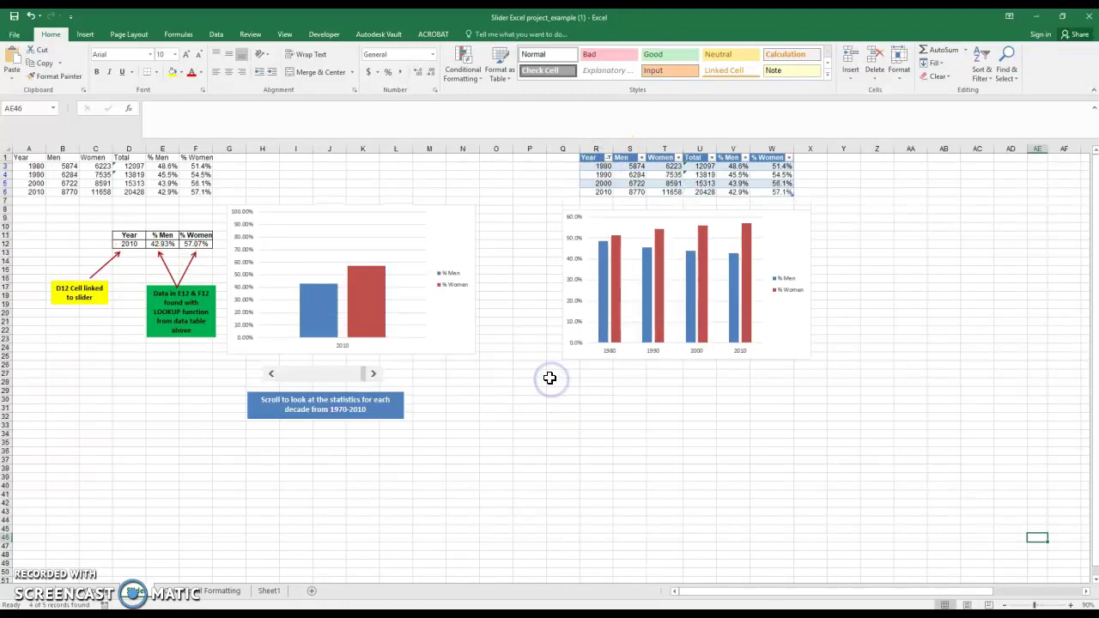
left_click(607, 158)
left_click(494, 278)
left_click(525, 375)
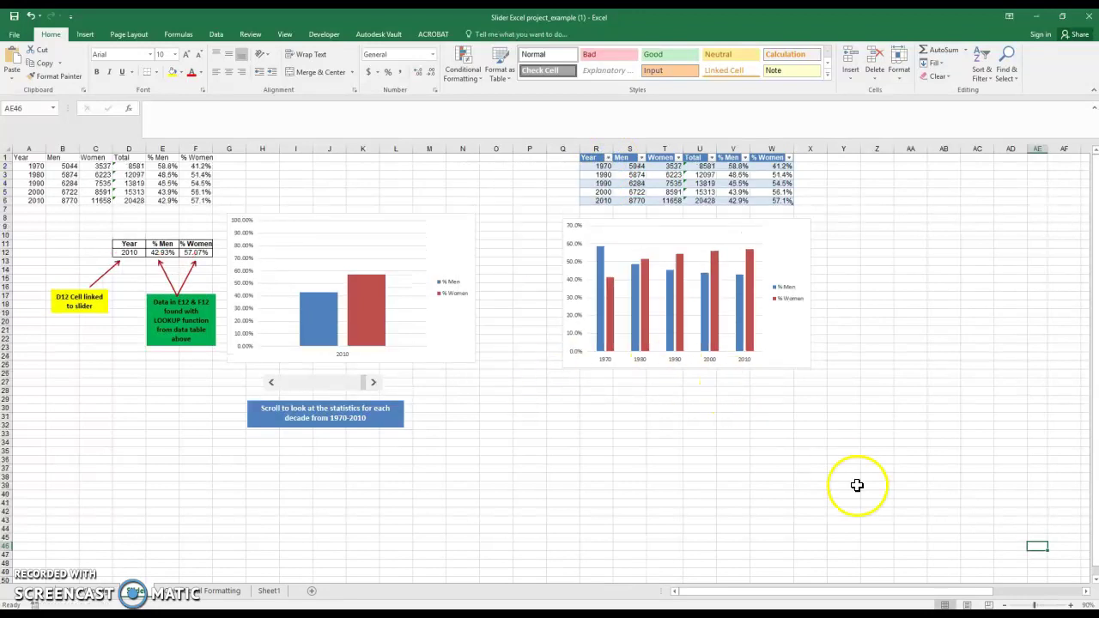
- Copy the Year column A1:A6 and paste it at cell AA1
left_click_drag(771, 591, 846, 578)
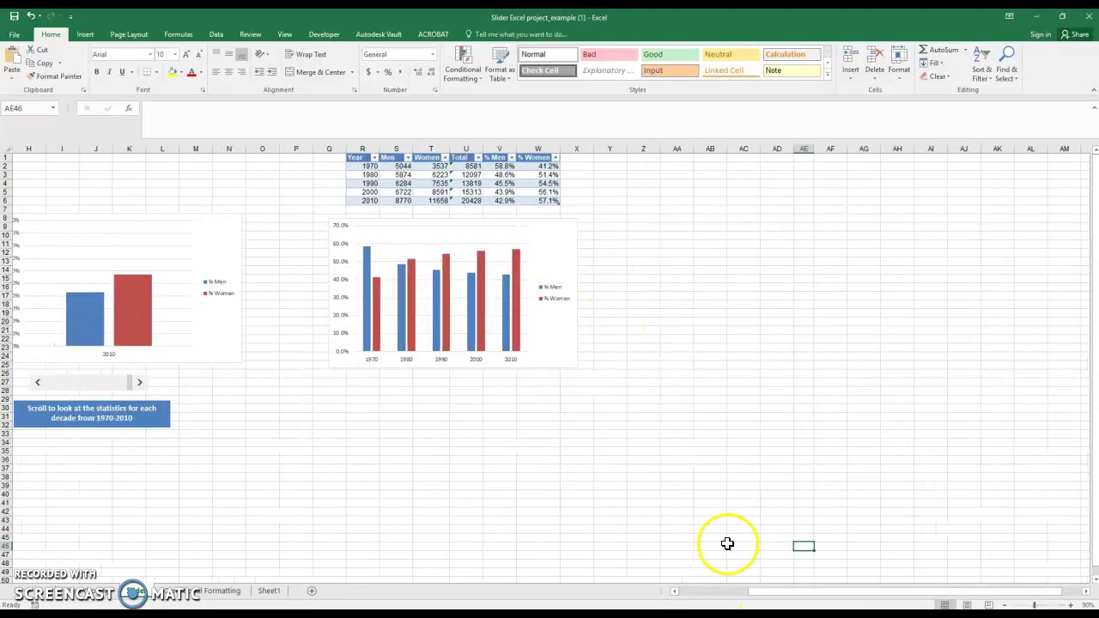
left_click_drag(824, 589, 588, 561)
left_click_drag(34, 157, 39, 197)
key("ctrl+c")
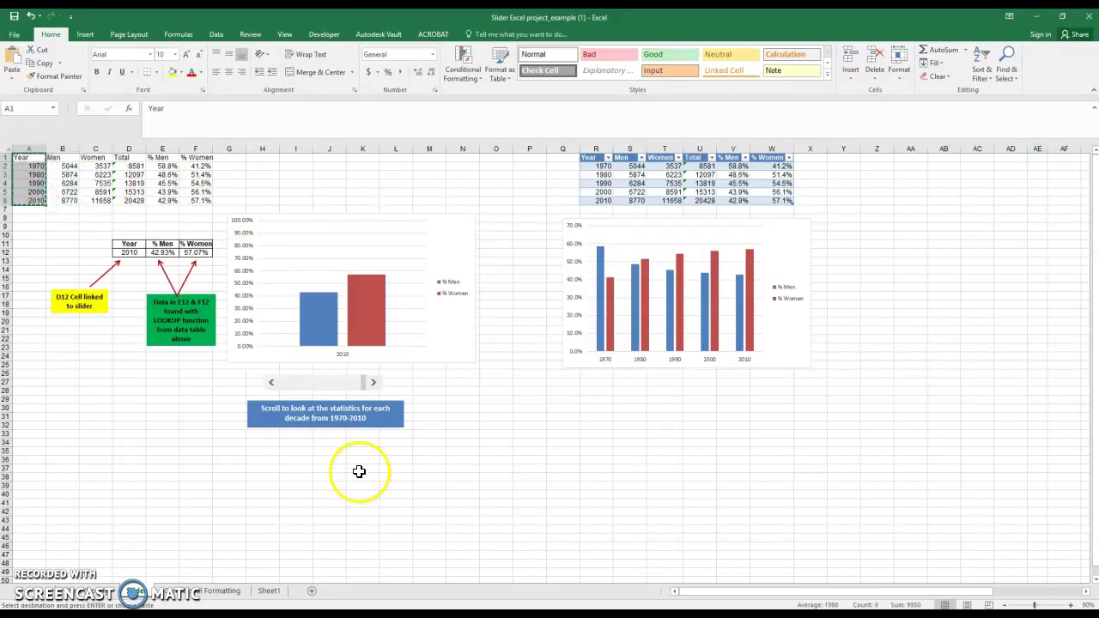
left_click_drag(687, 590, 822, 588)
left_click(610, 158)
key("ctrl+v")
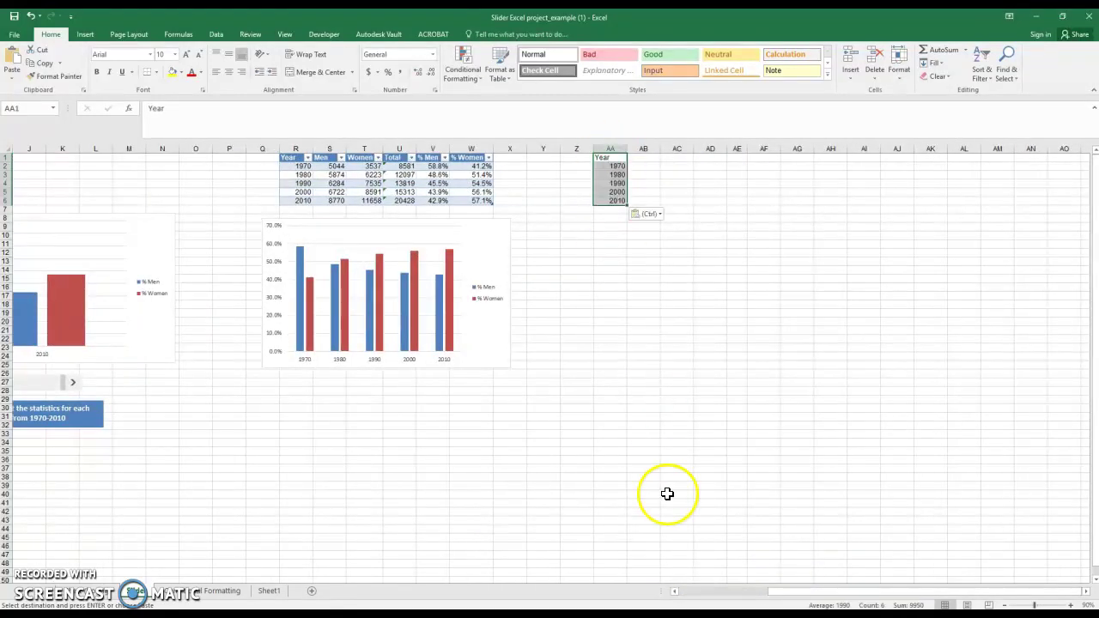
left_click(243, 37)
left_click(193, 35)
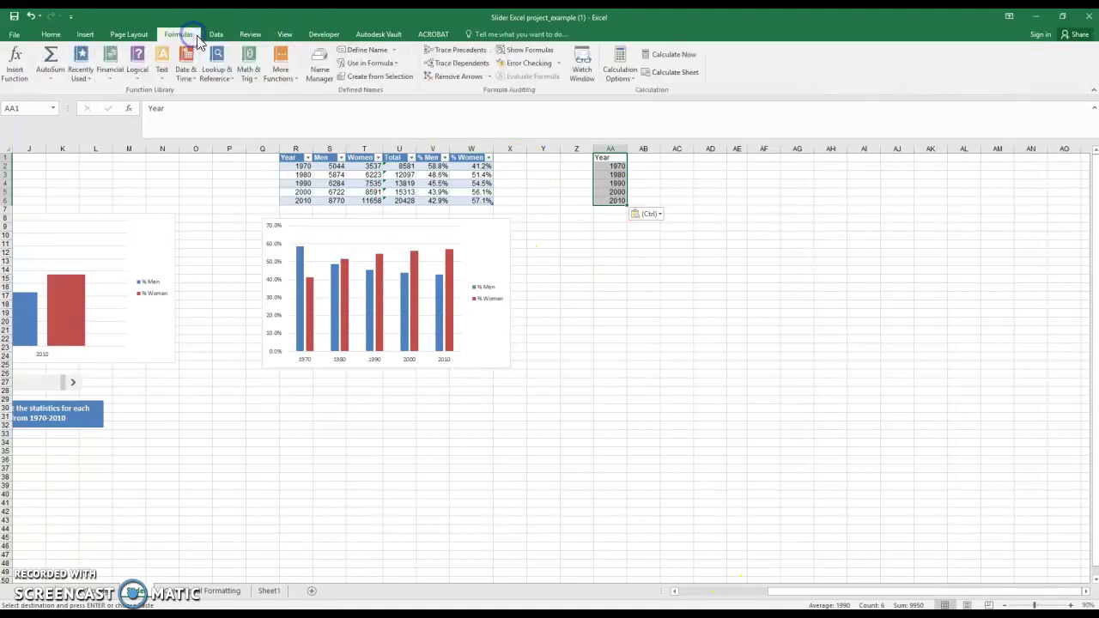
left_click(319, 69)
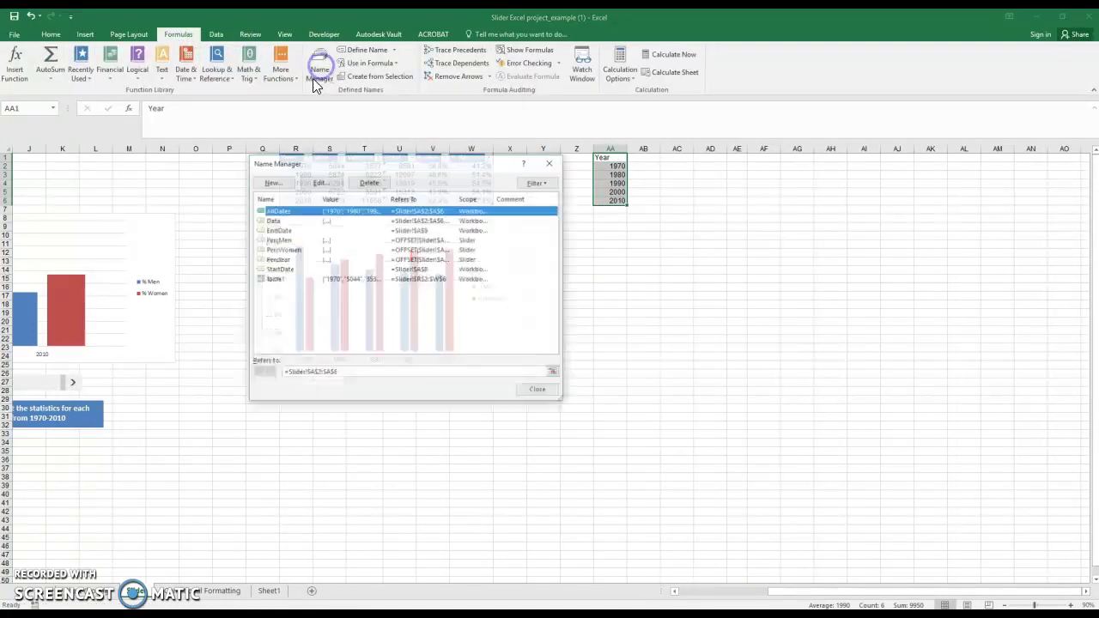
left_click(536, 392)
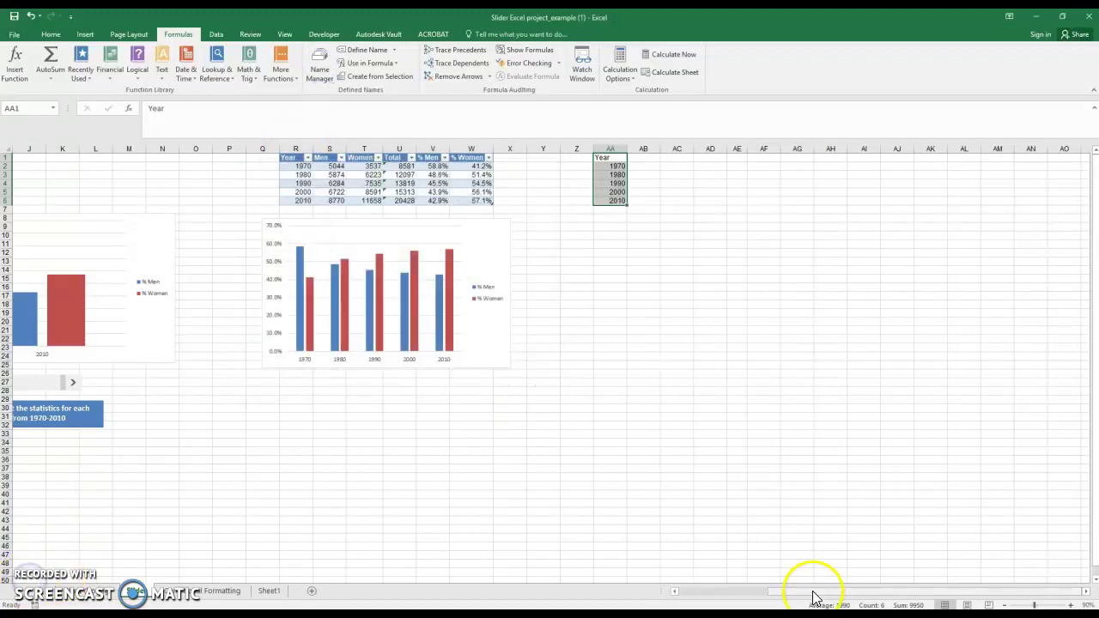
- Copy the % Men and % Women columns, E1:F6, and select cell AB1 as the destination
left_click_drag(813, 591, 486, 515)
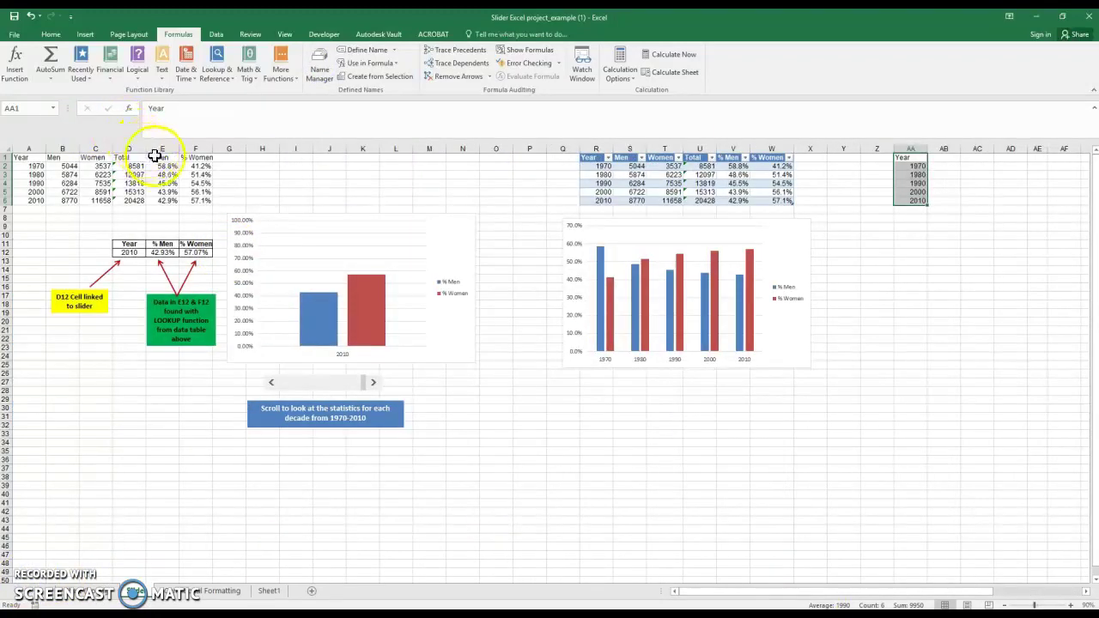
left_click_drag(153, 155, 196, 196)
key("ctrl+c")
left_click_drag(694, 592, 913, 537)
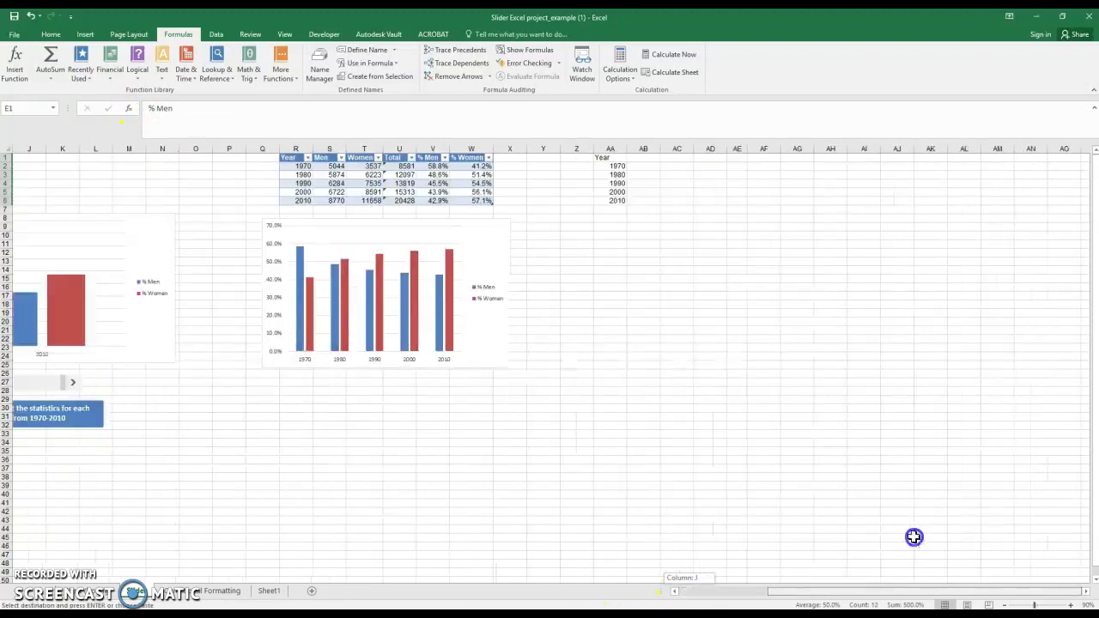
left_click(644, 160)
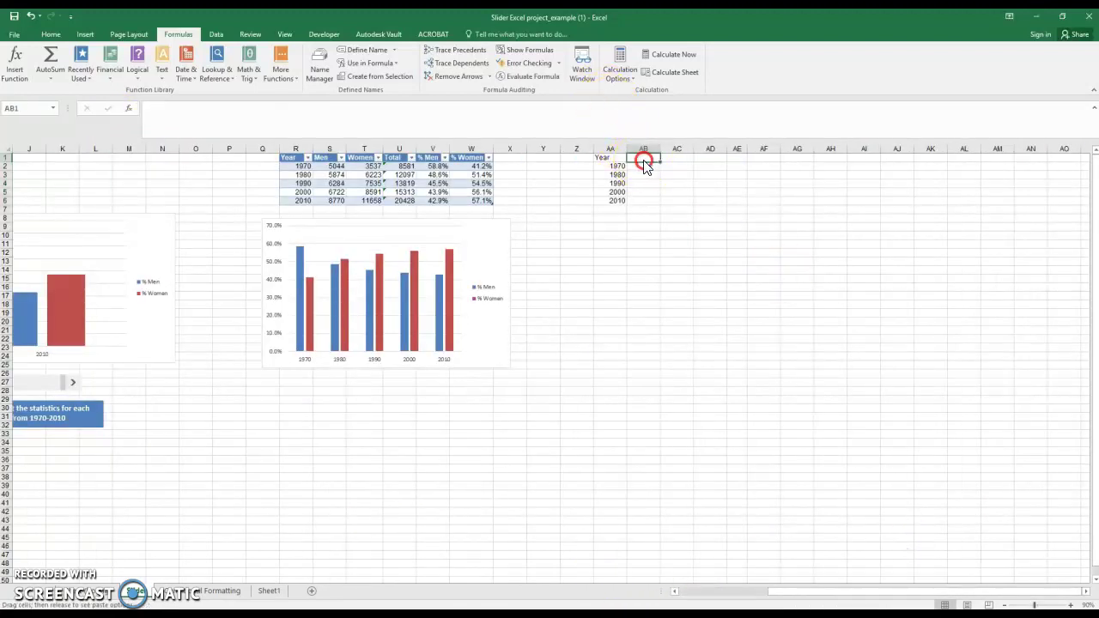
right_click(644, 160)
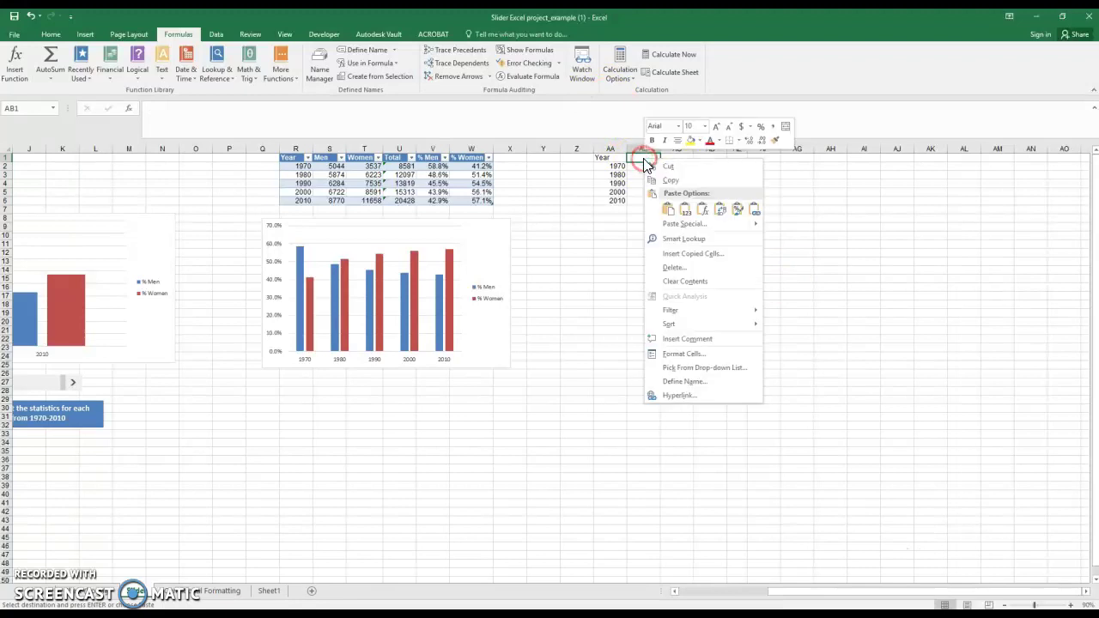
left_click(683, 212)
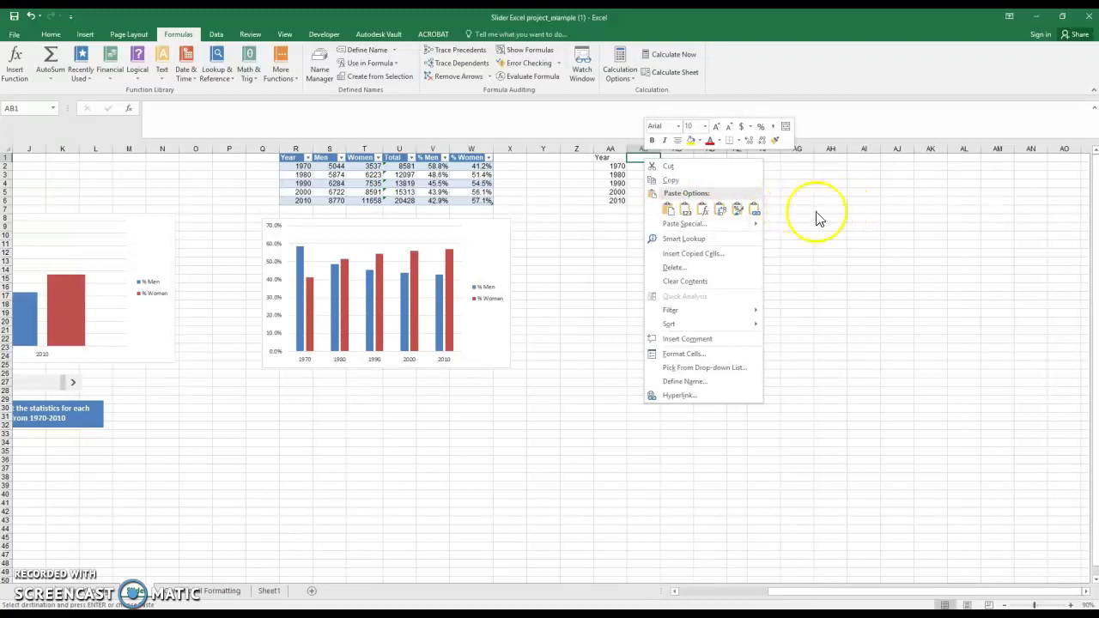
left_click(852, 237)
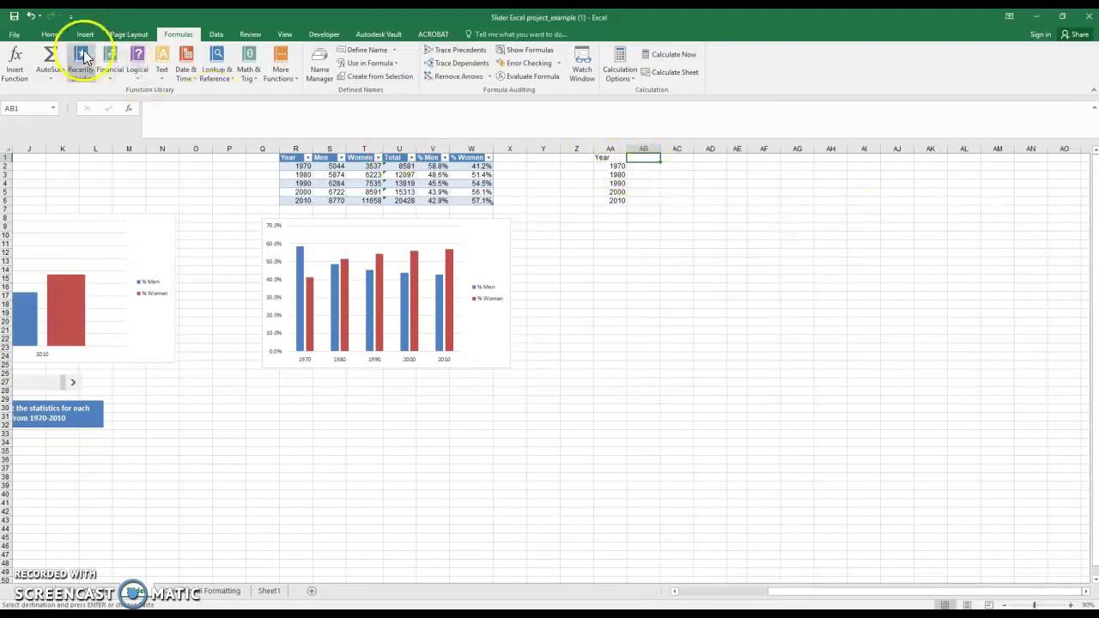
- Paste the copied percentage columns at AB1 as values with number formatting
left_click(52, 34)
left_click(13, 76)
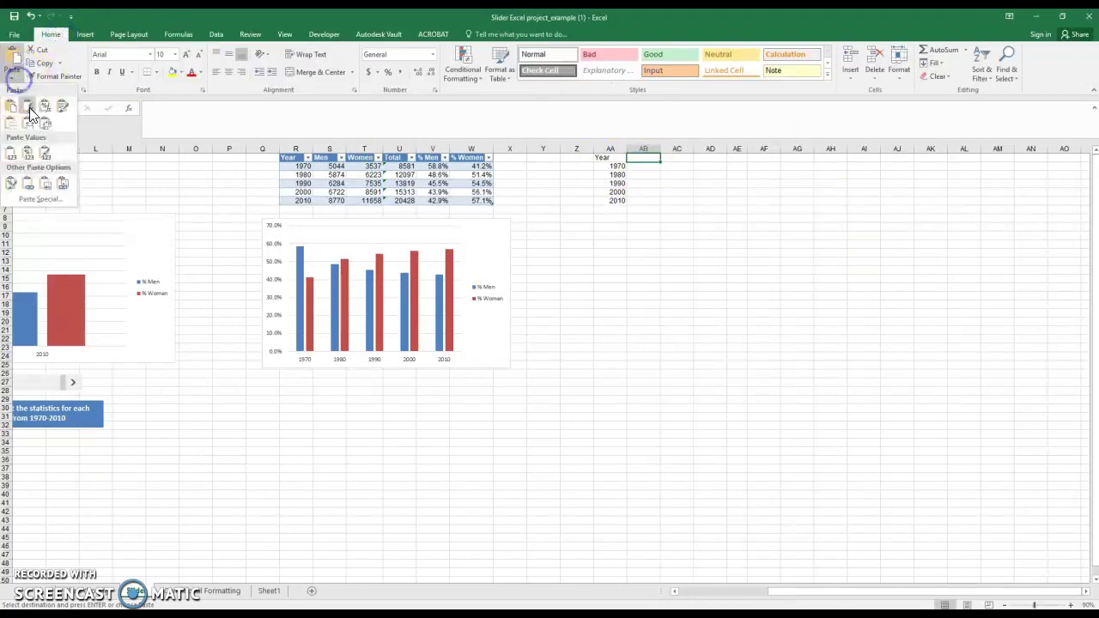
left_click(34, 160)
left_click(619, 246)
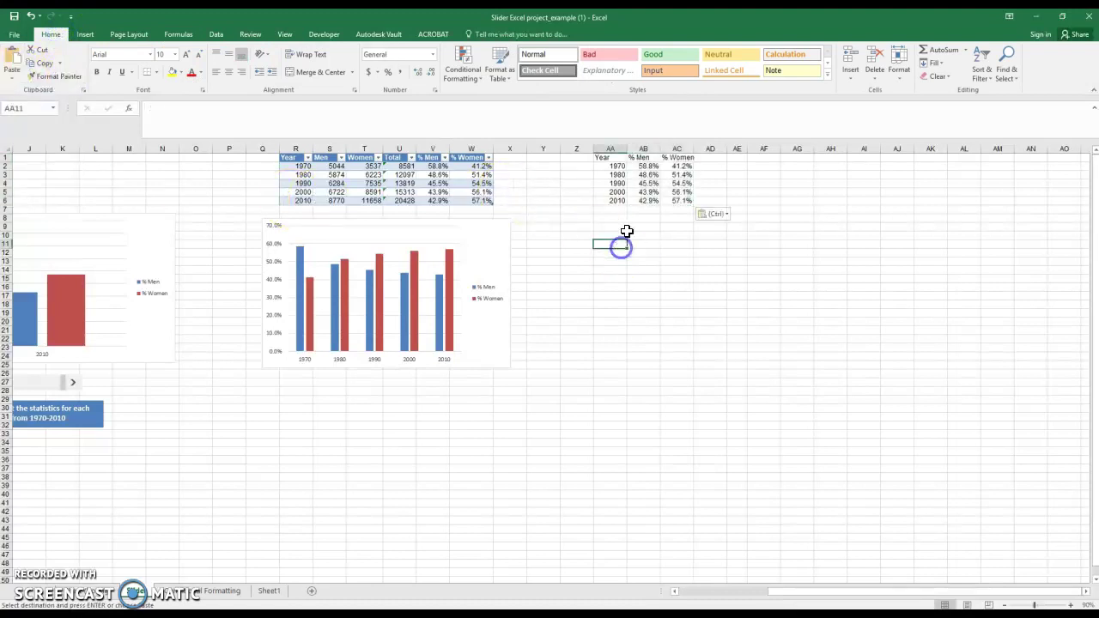
left_click(578, 233)
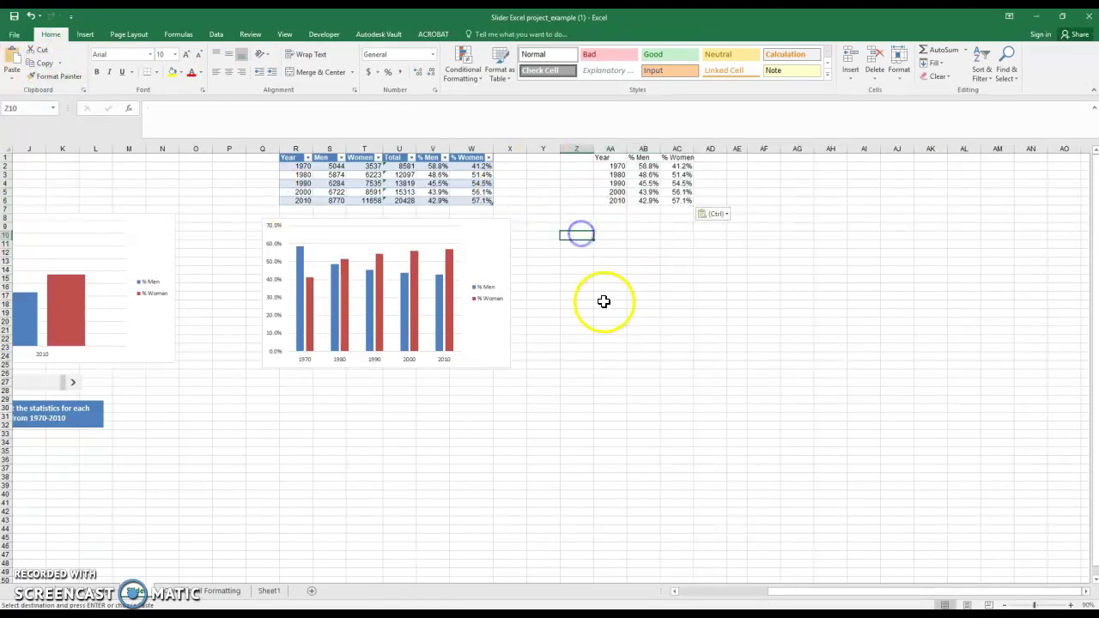
- Insert a form-control scroll bar drawn horizontally over about AC28:AG32, below the new data
left_click(324, 34)
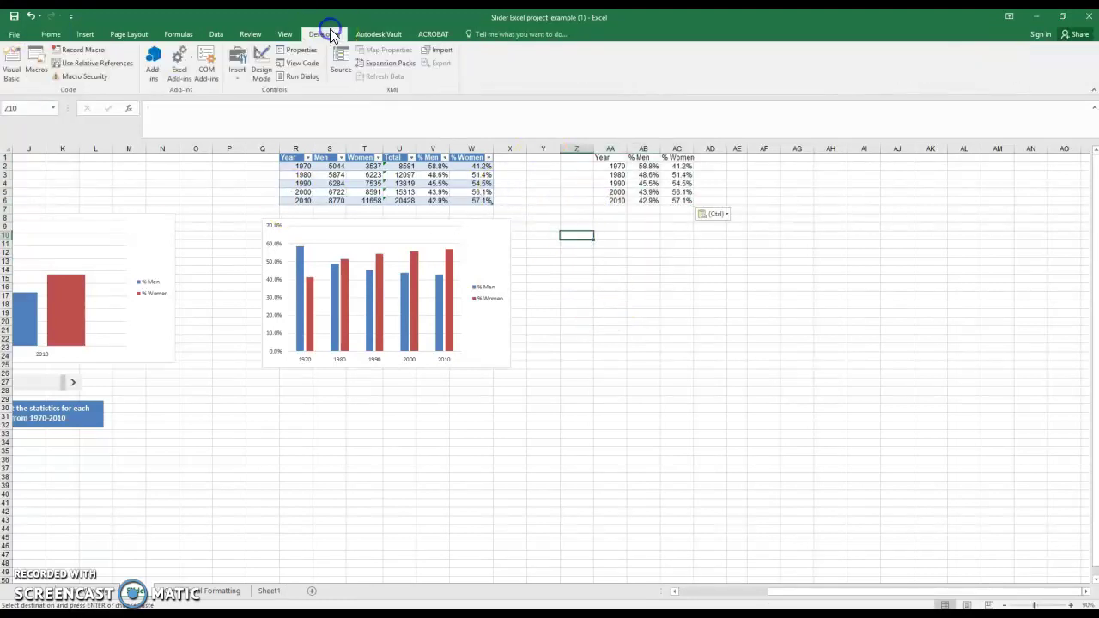
left_click(238, 69)
left_click(255, 114)
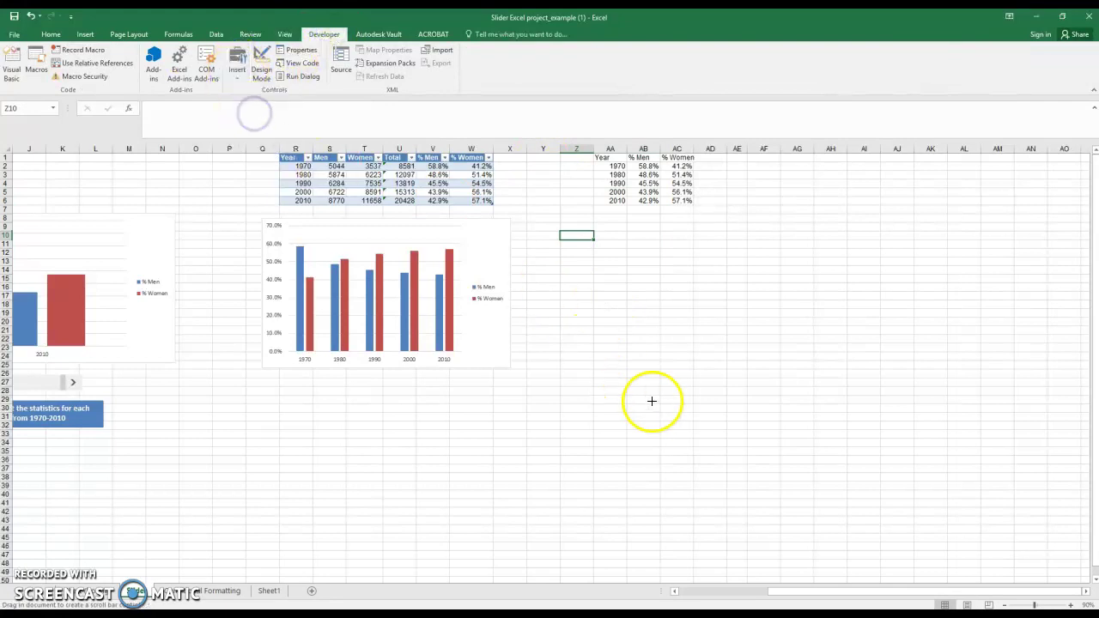
mouse_move(757, 374)
left_mouse_down()
mouse_move(907, 417)
mouse_move(770, 410)
left_mouse_up()
- Format the scroll bar with minimum 1970, maximum 2010, incremental and page change 10, and link it to cell AE27
right_click(770, 410)
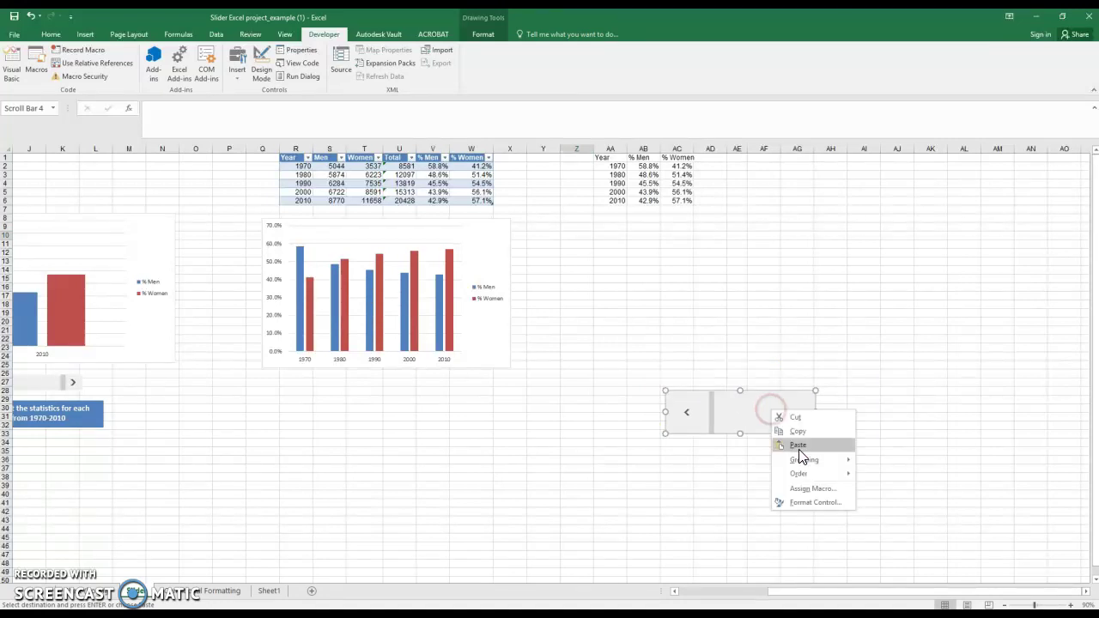
left_click(809, 505)
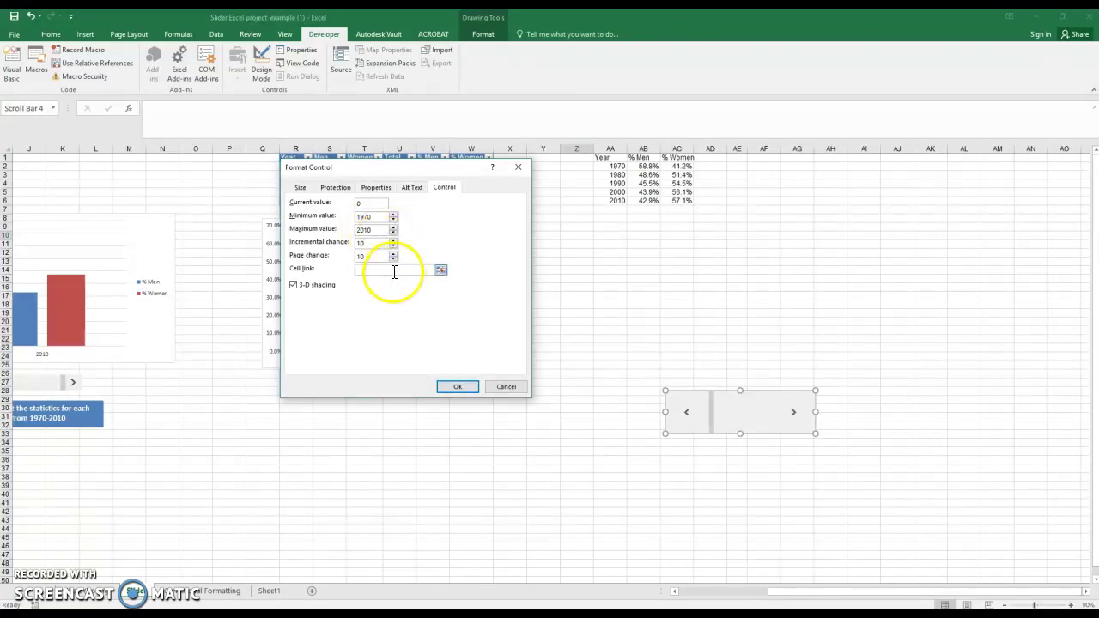
left_click(392, 269)
left_click(742, 381)
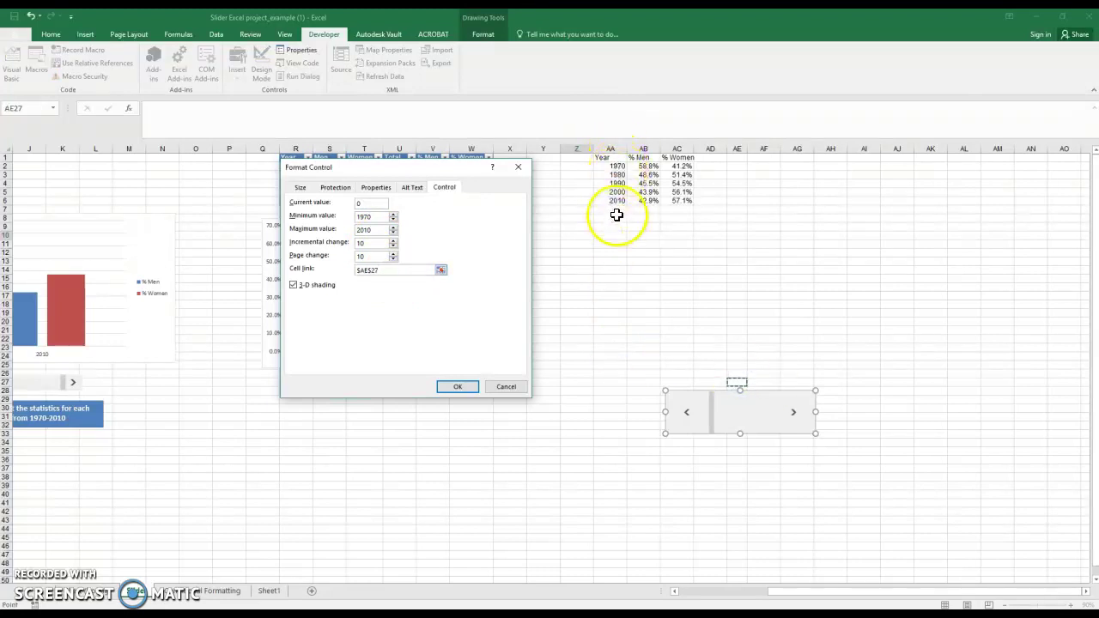
left_click(462, 388)
left_click(540, 413)
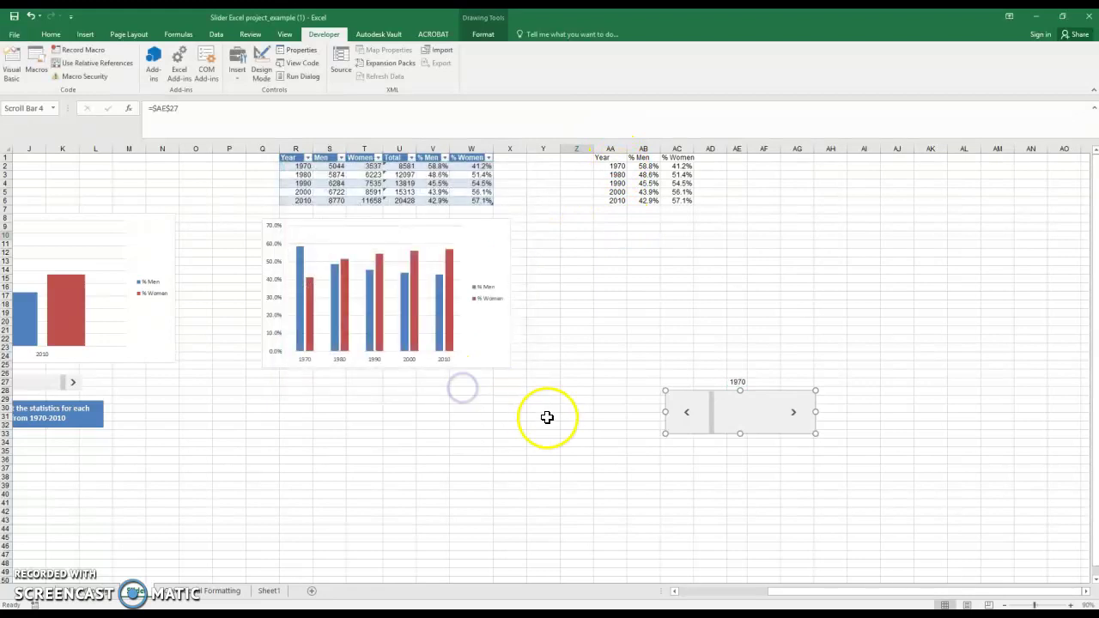
- Test the new scroll bar by stepping it forward to 2010
left_click(788, 408)
left_click(795, 408)
left_click(611, 159)
left_click_drag(617, 165, 678, 202)
- Label the scroll bar's linked cell by entering "Min year:" in AD27
left_click(721, 381)
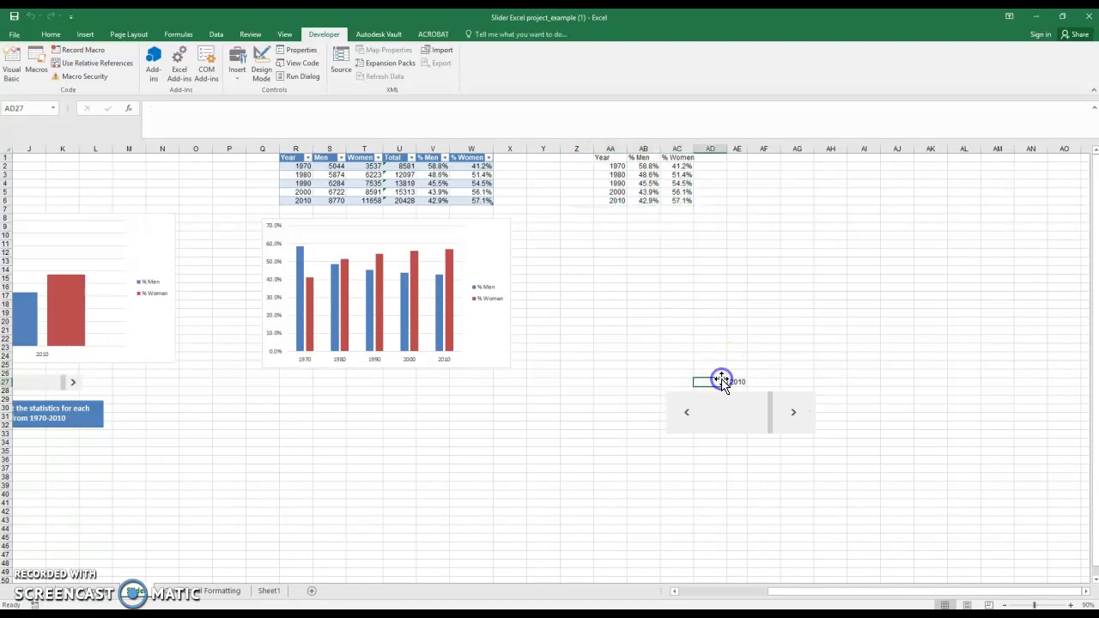
type("Min year:")
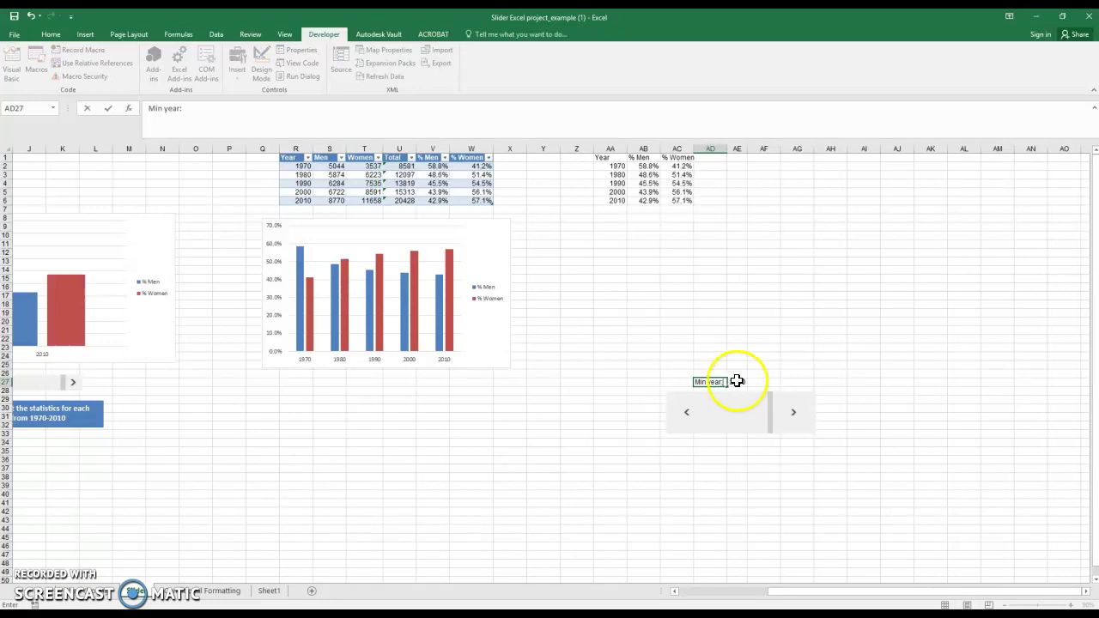
left_click(767, 380)
left_click(718, 383)
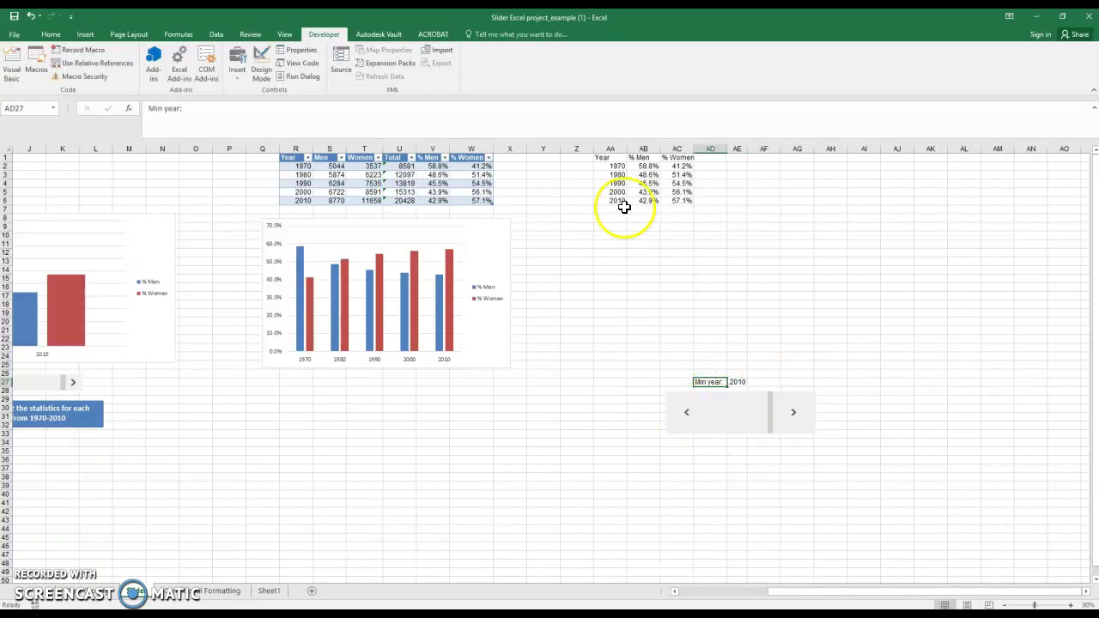
- Step the new scroll bar back to 1970
left_click(683, 428)
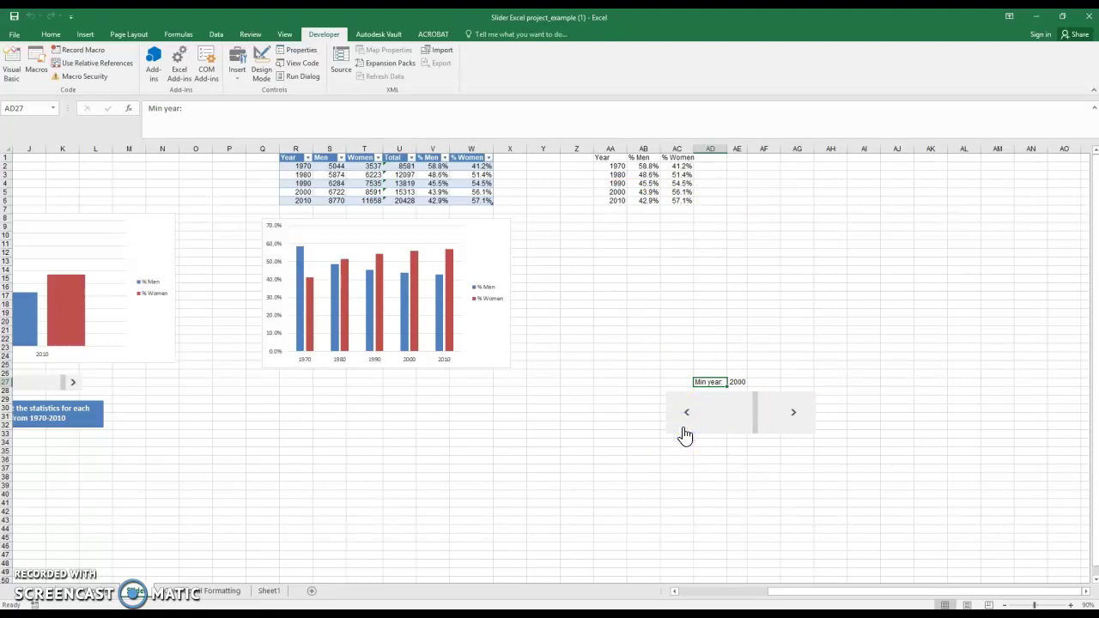
left_click(683, 429)
left_click(683, 429)
left_click(683, 429)
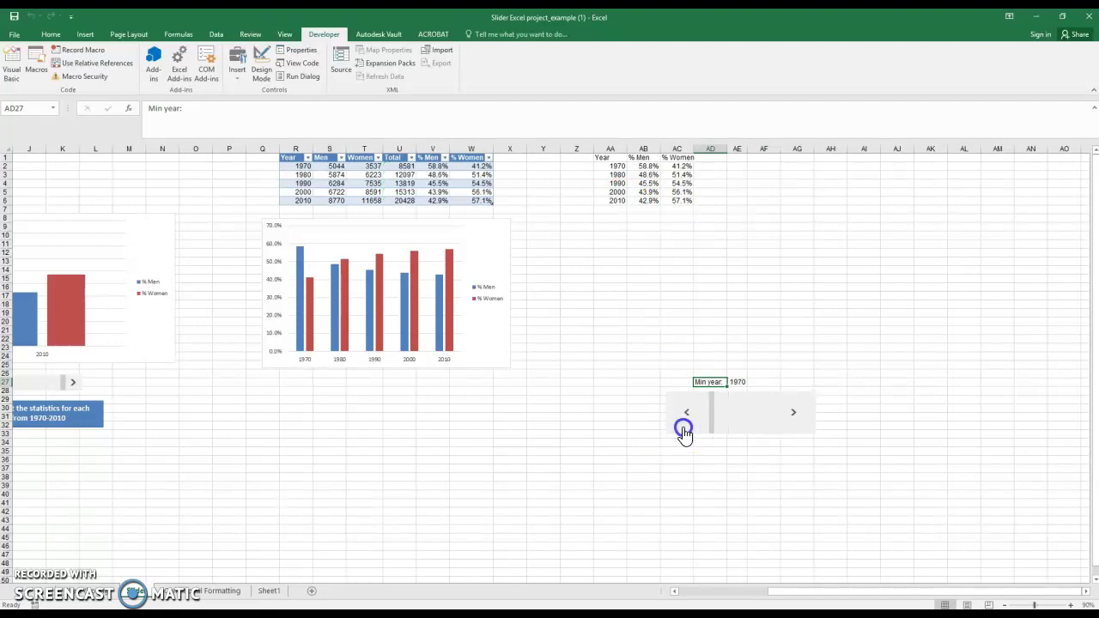
- Copy the year and percentage data in AA1:AC6 to a second block starting at AM1
left_click_drag(609, 157, 688, 199)
key("ctrl+c")
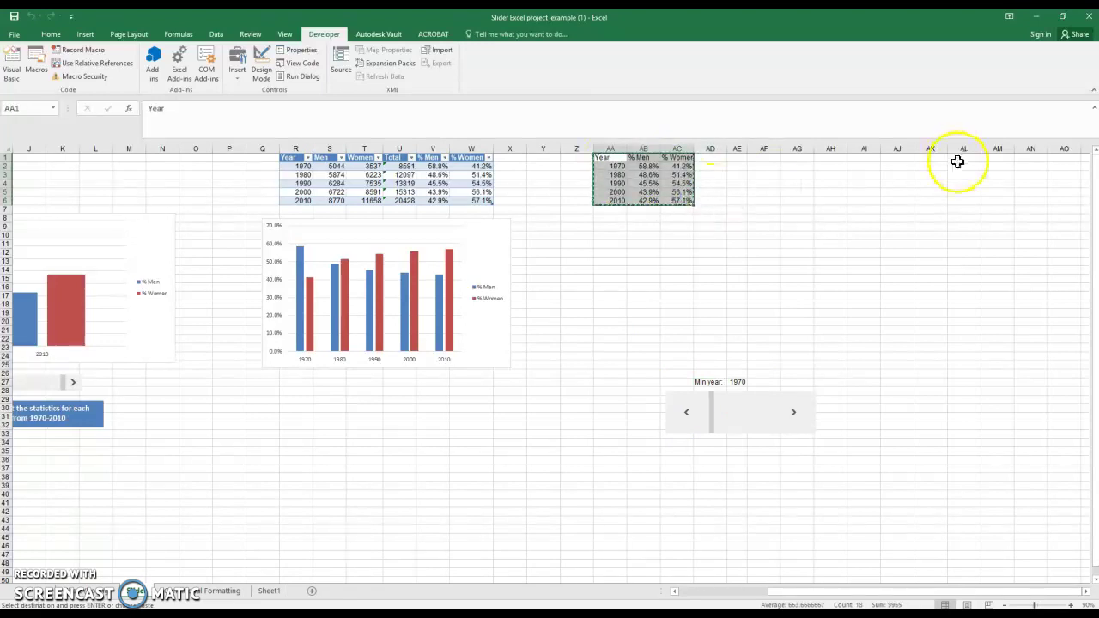
left_click(987, 159)
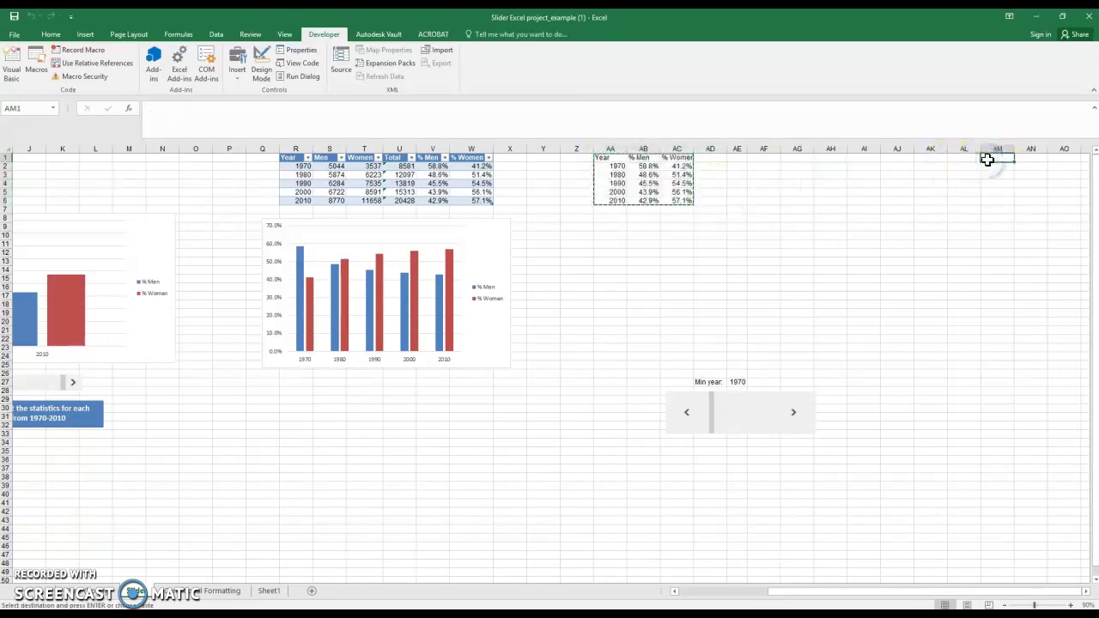
key("ctrl+v")
left_click(787, 253)
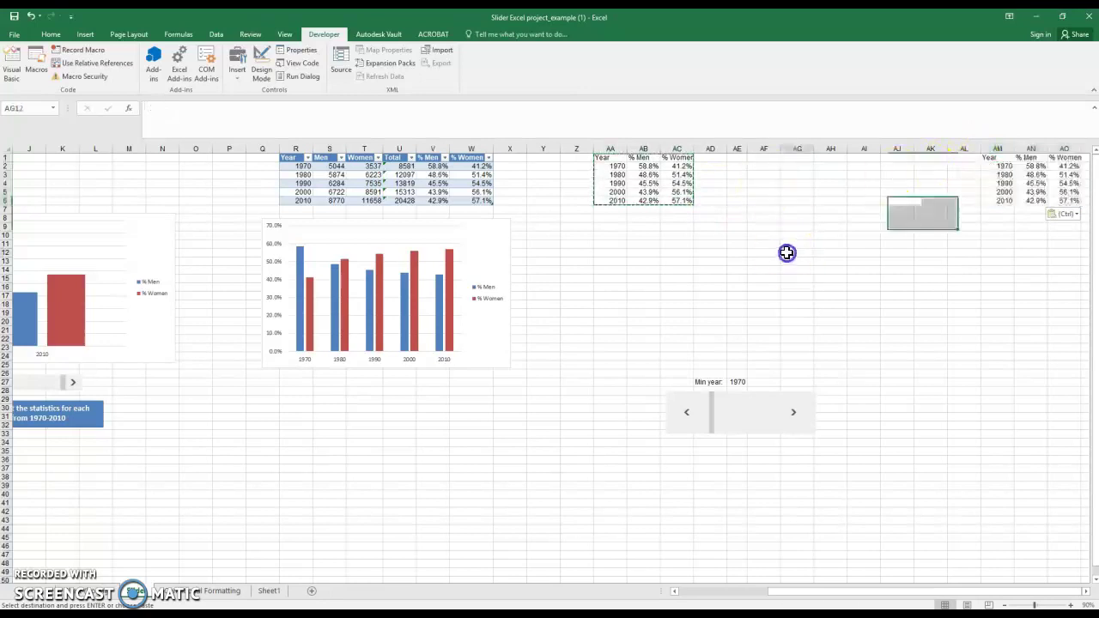
key("Escape")
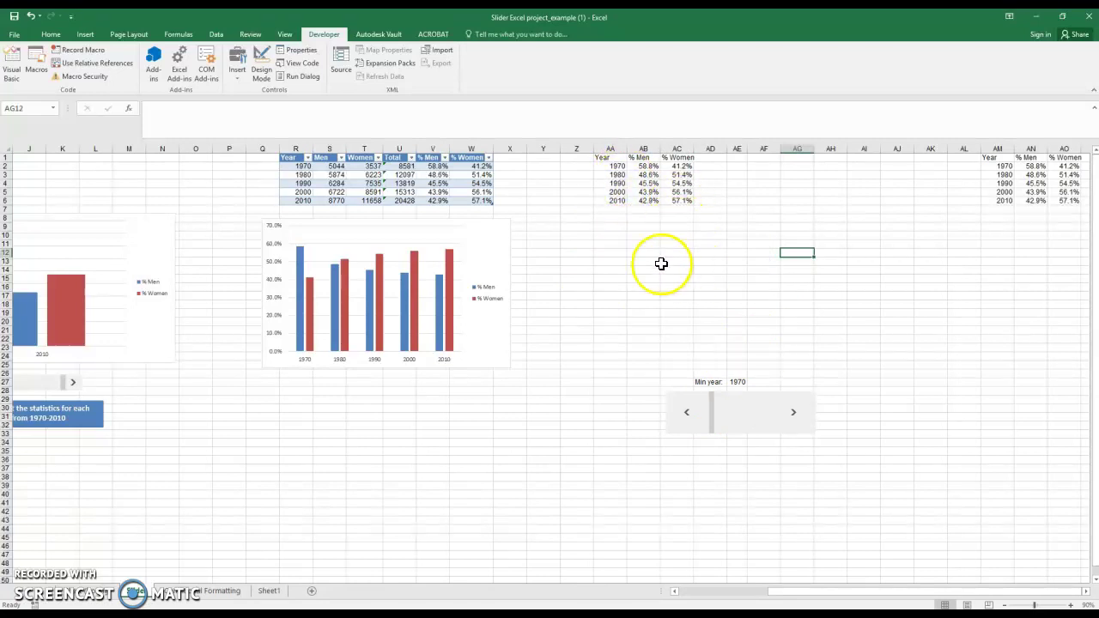
- Enter =IF(AM2>=AE27,AM2,"") in AA2 so the year depends on the minimum year cell
left_click(616, 168)
type("=if(")
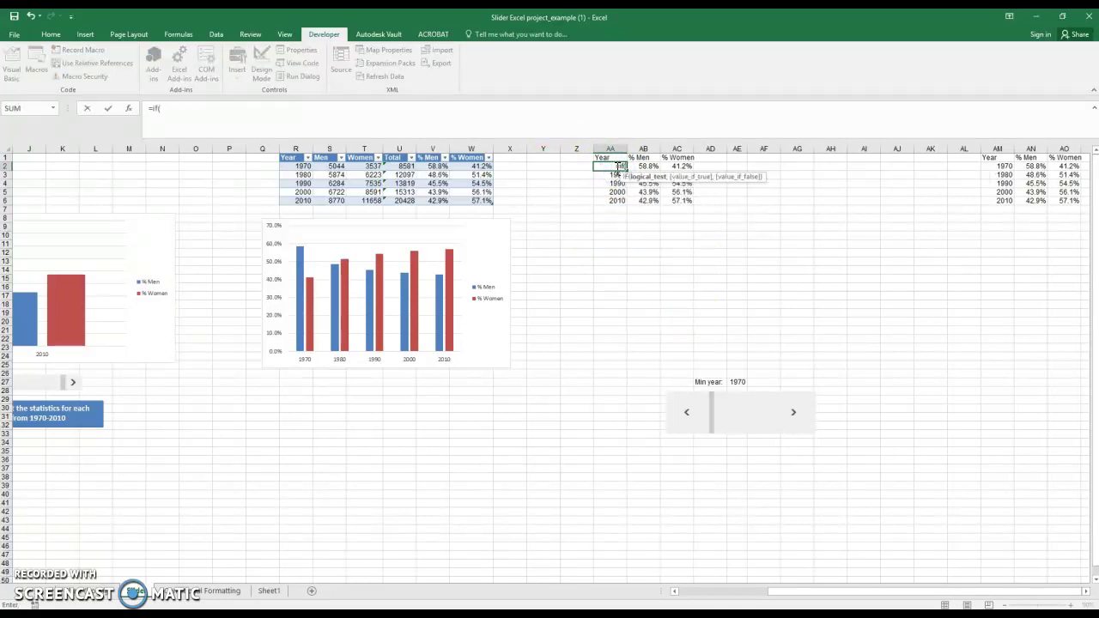
left_click(740, 382)
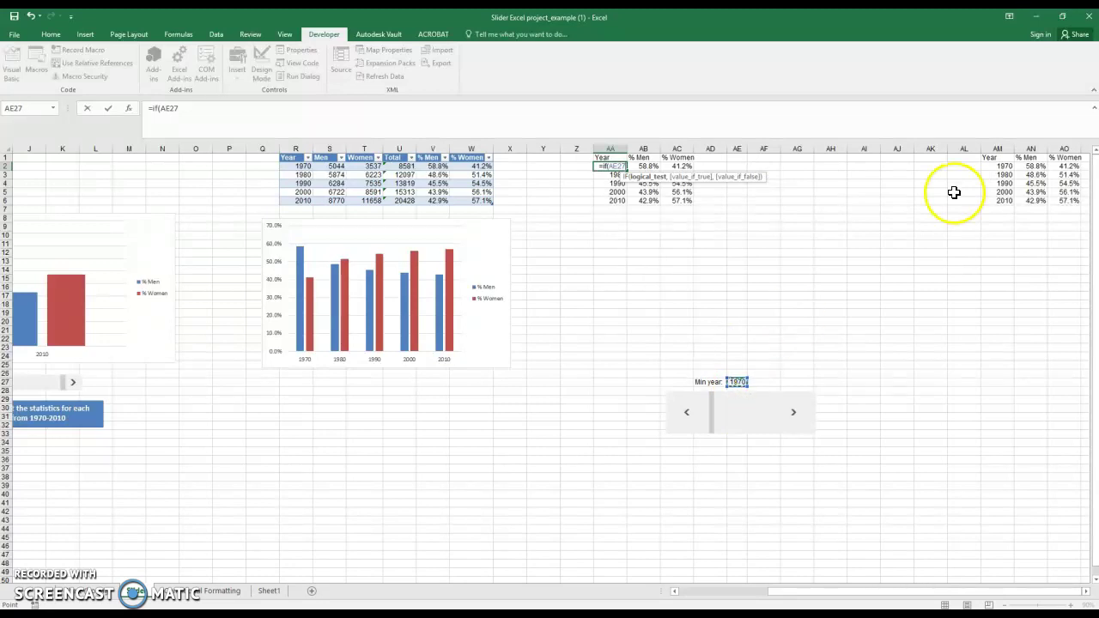
left_click(997, 168)
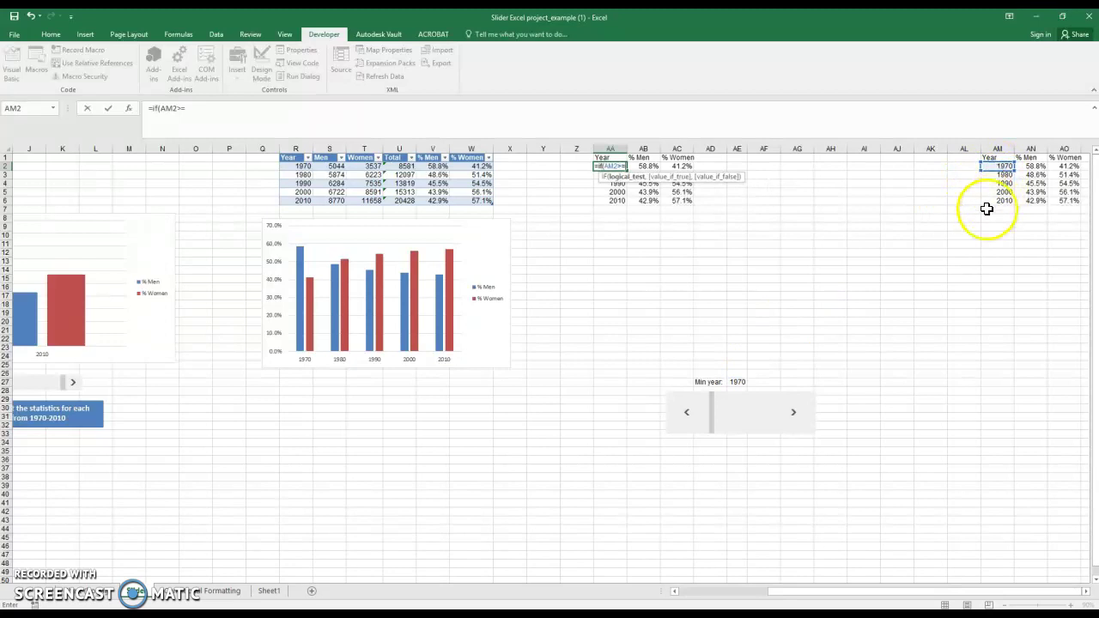
left_click(740, 382)
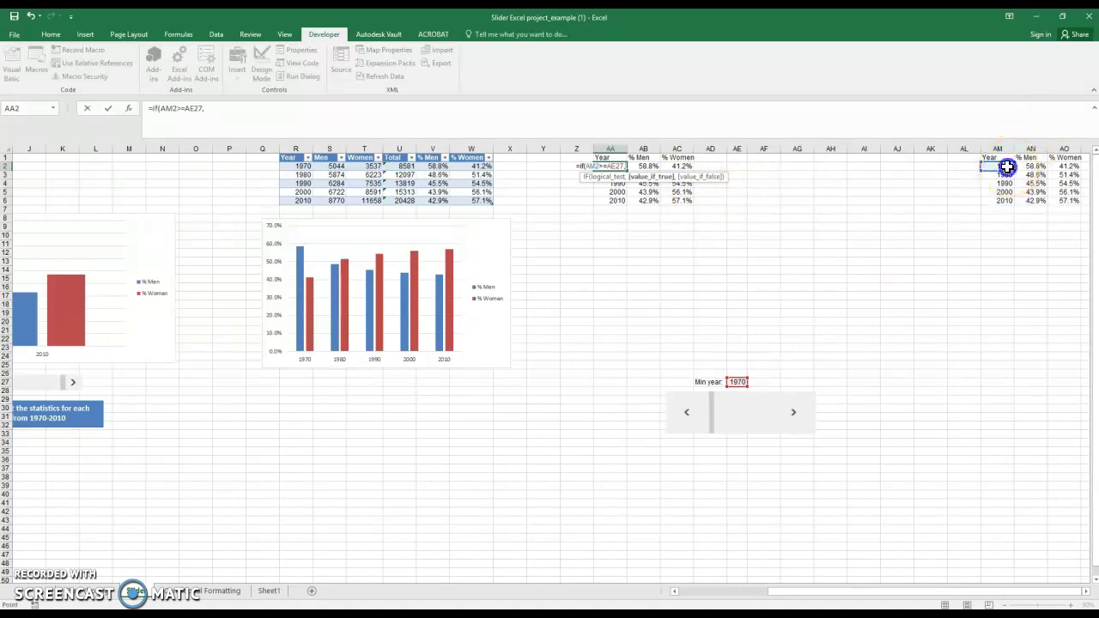
type(",\"\"")
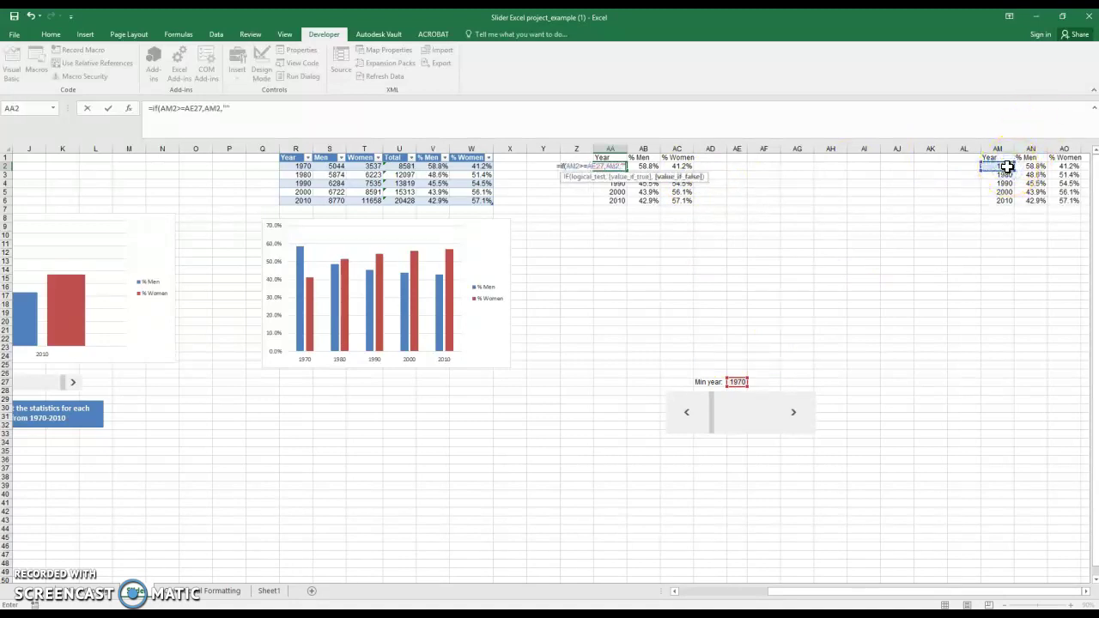
key("Return")
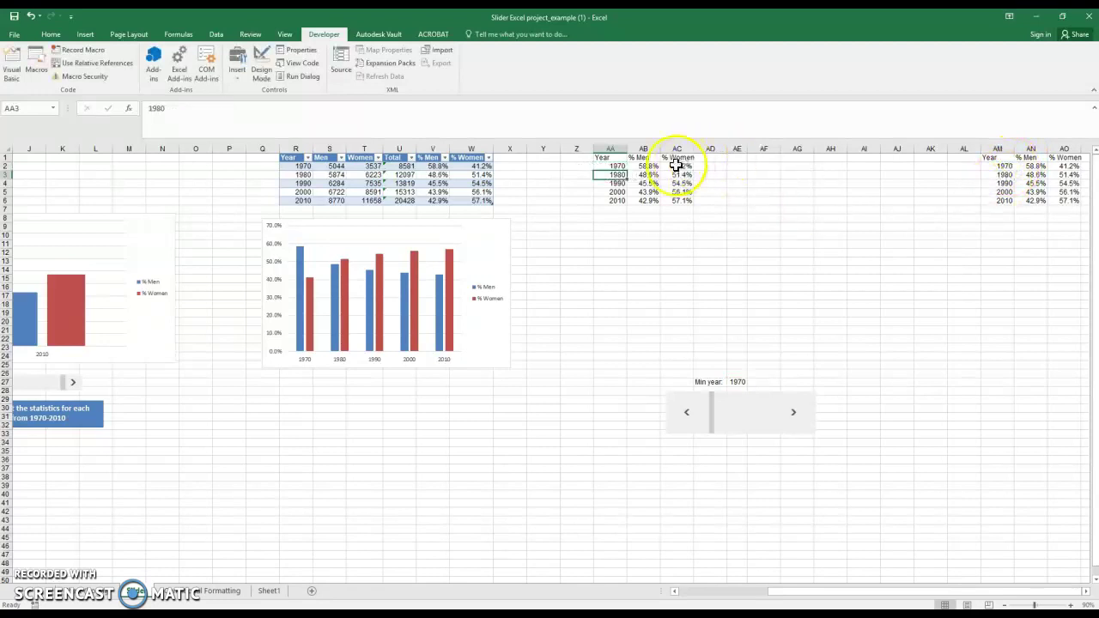
- Anchor the references in AA2 as =IF($AM2>=$AE$27,AM2,"") and fill the formula across AA2:AC6
left_click(620, 167)
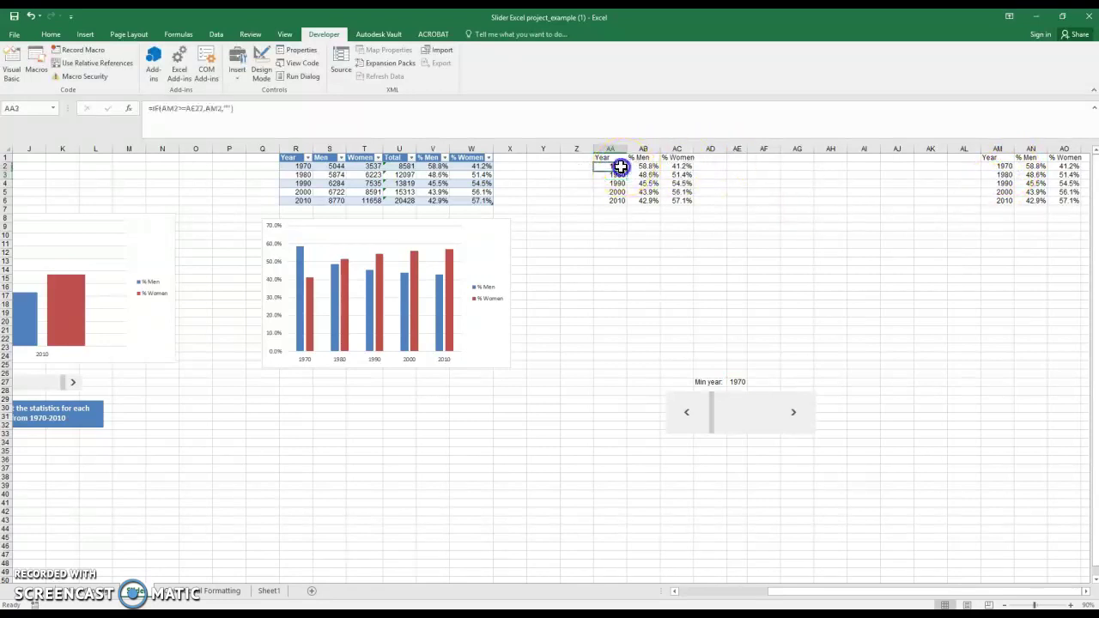
left_click(163, 114)
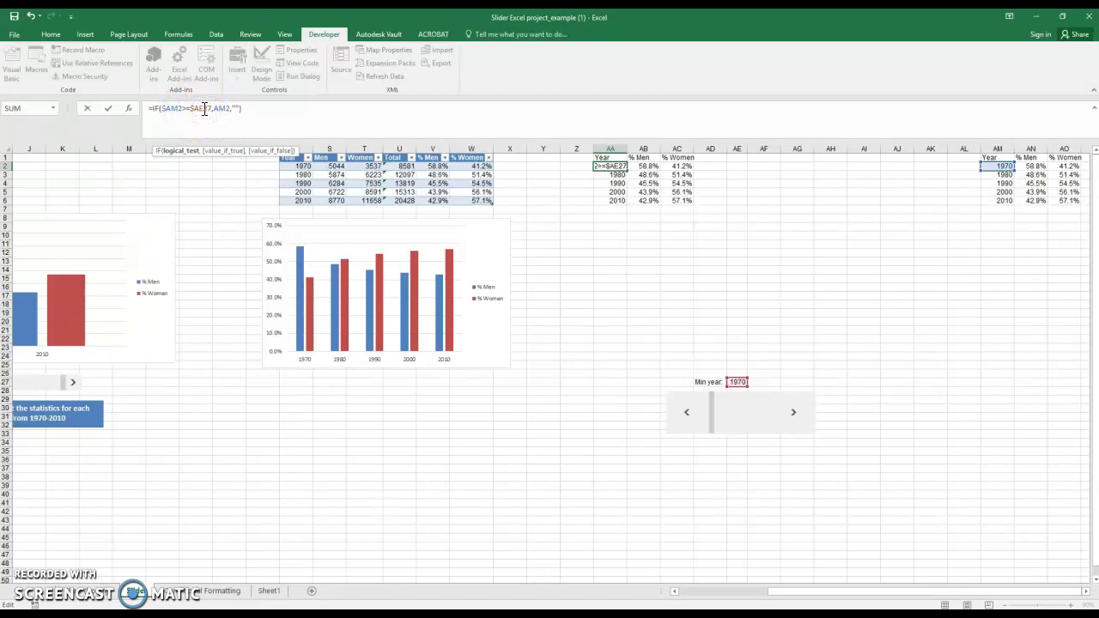
key("Return")
left_click(615, 167)
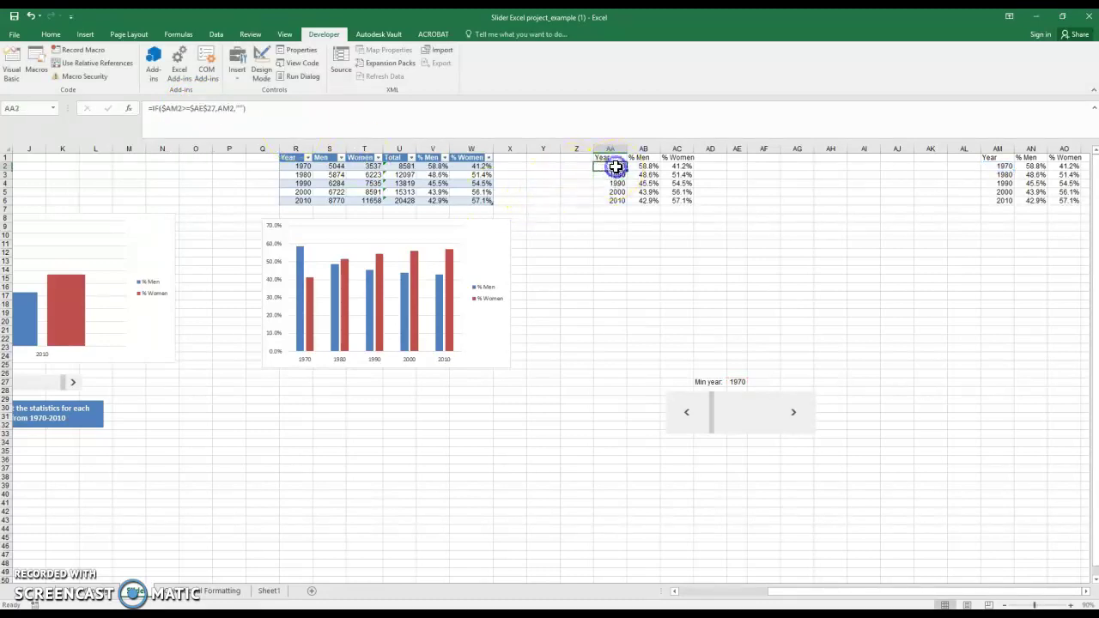
left_click_drag(625, 201, 683, 202)
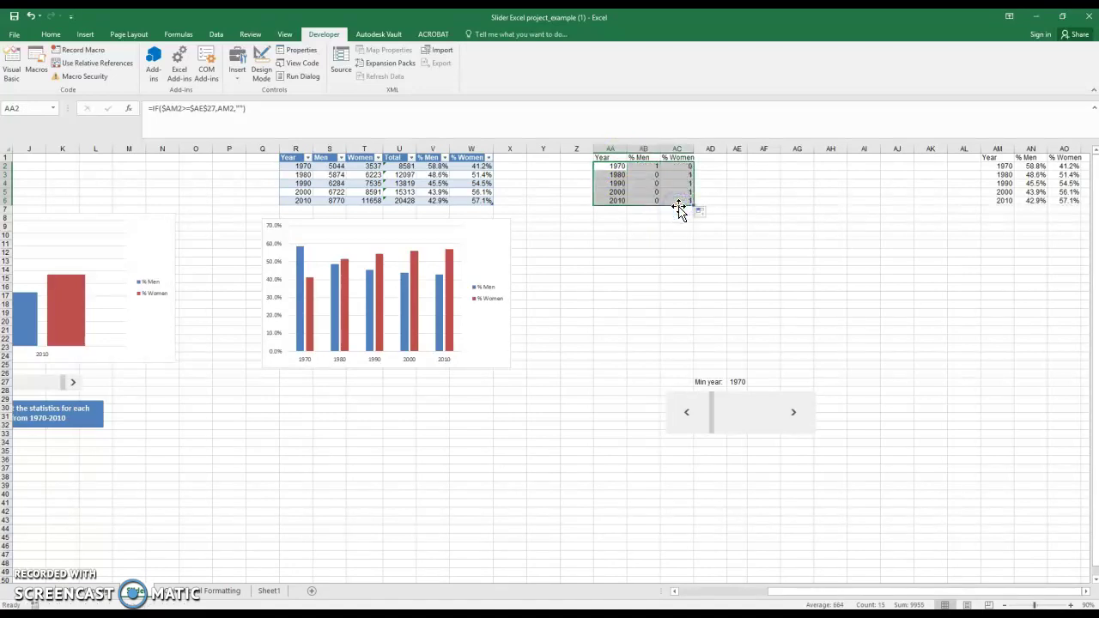
- Format the % Men and % Women values in AB2:AC6 as percentages with one decimal place
left_click(653, 167)
left_click_drag(652, 168, 680, 203)
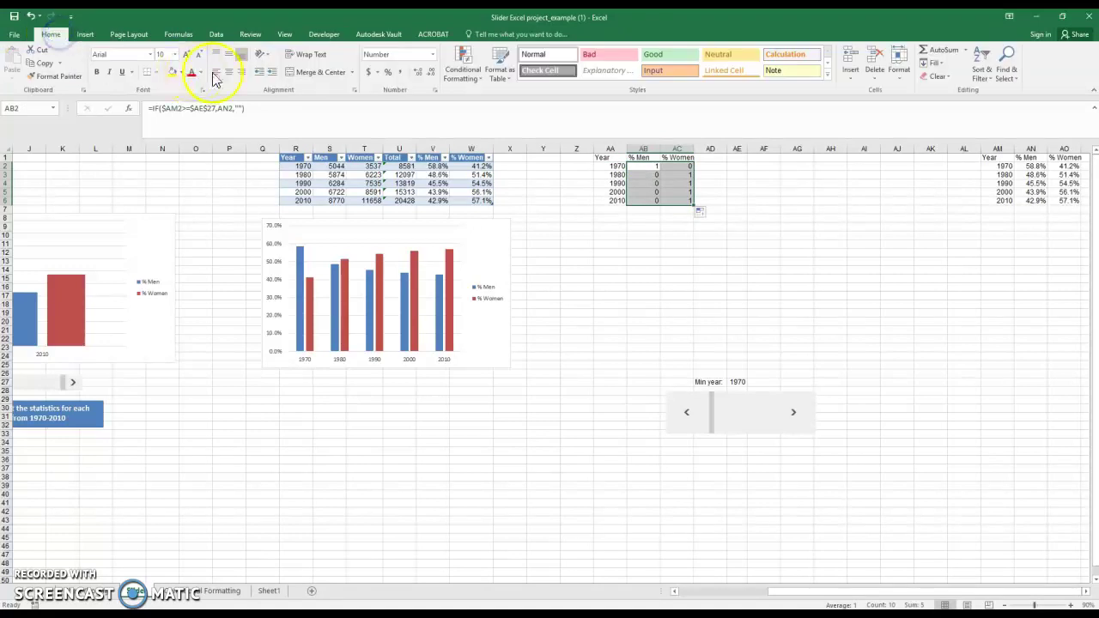
left_click(387, 72)
left_click(415, 76)
left_click(623, 277)
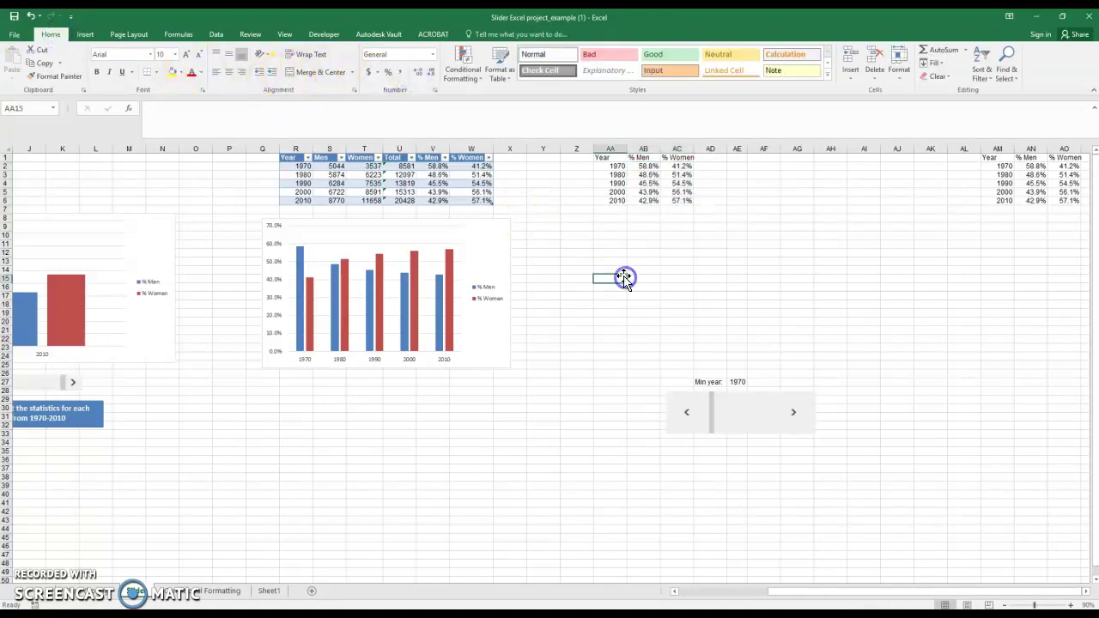
- Test the formulas by stepping the minimum-year scroll bar up to 2010 and back to 1970
left_click(789, 431)
left_click(789, 430)
left_click(788, 431)
left_click(789, 433)
left_click(678, 422)
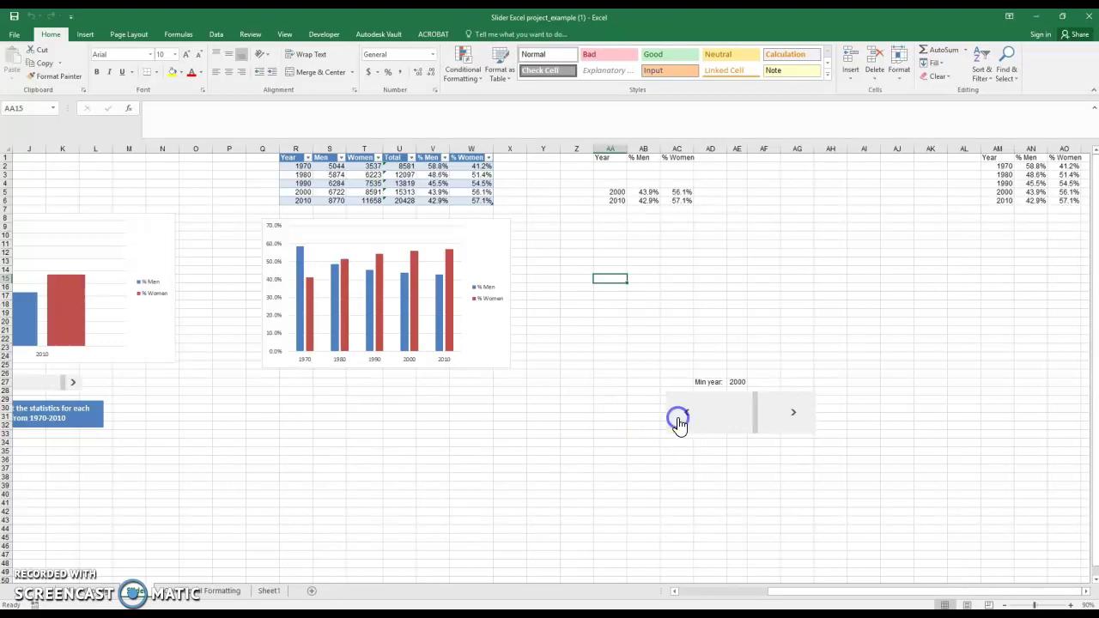
left_click(678, 422)
left_click(678, 422)
left_click(728, 341)
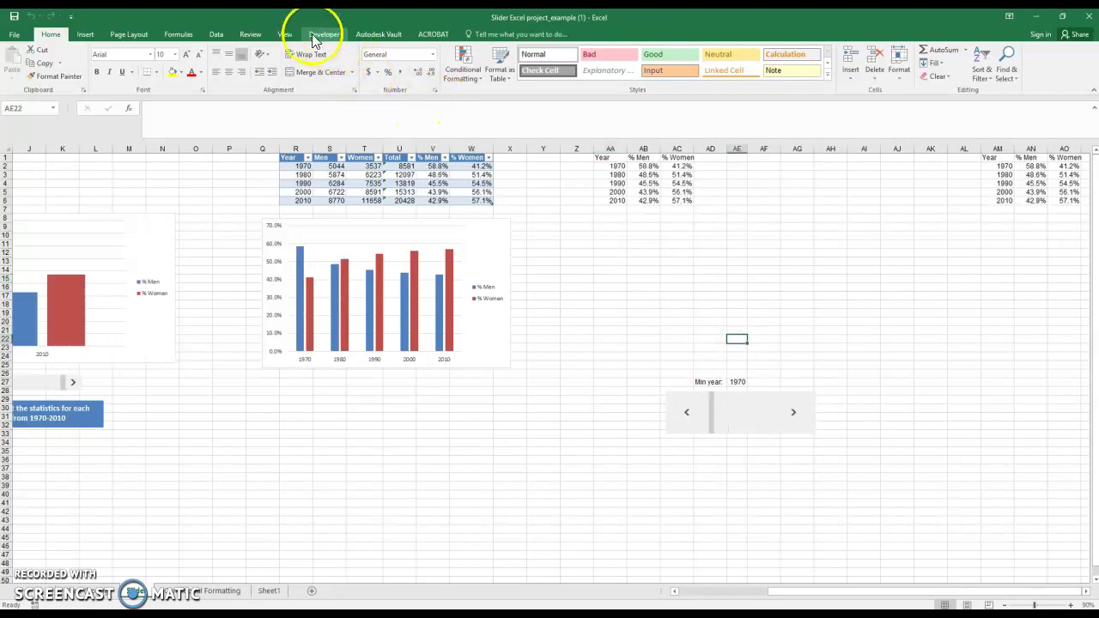
- Place a blank clustered column chart between the new data set and the scroll bar, and open its data source settings
left_click(85, 35)
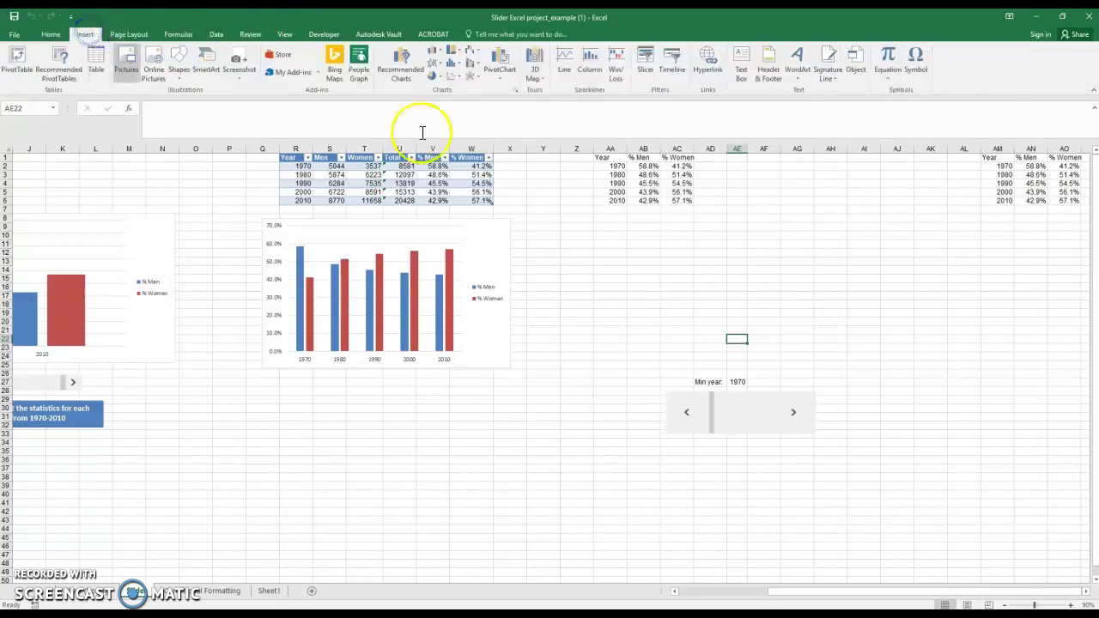
left_click(432, 51)
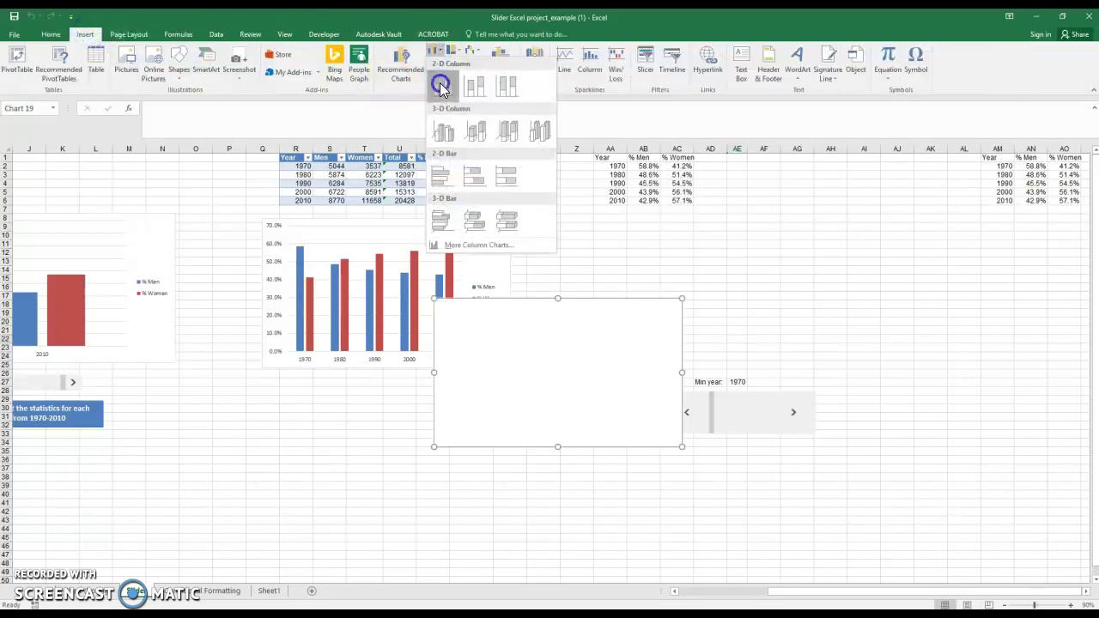
left_click(436, 89)
left_click_drag(643, 309, 809, 232)
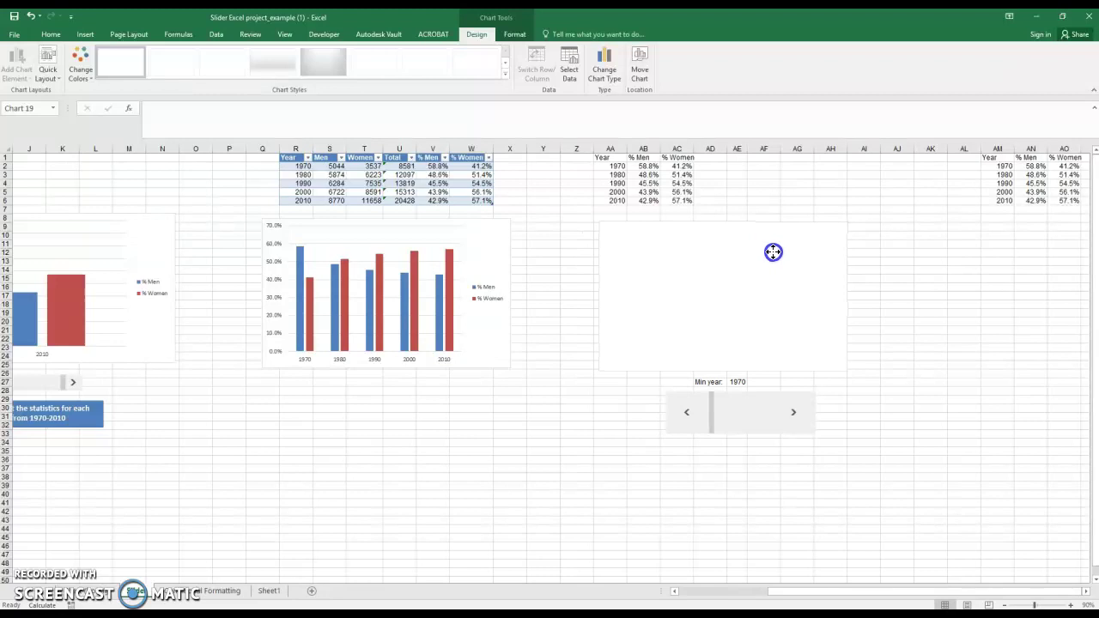
left_click(569, 64)
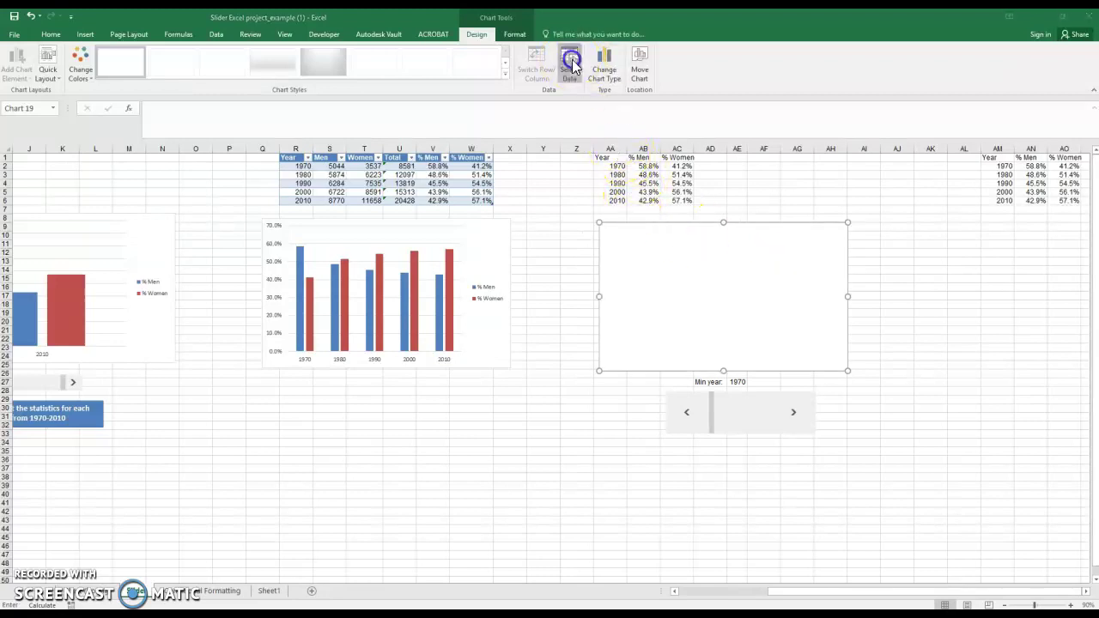
left_click(257, 297)
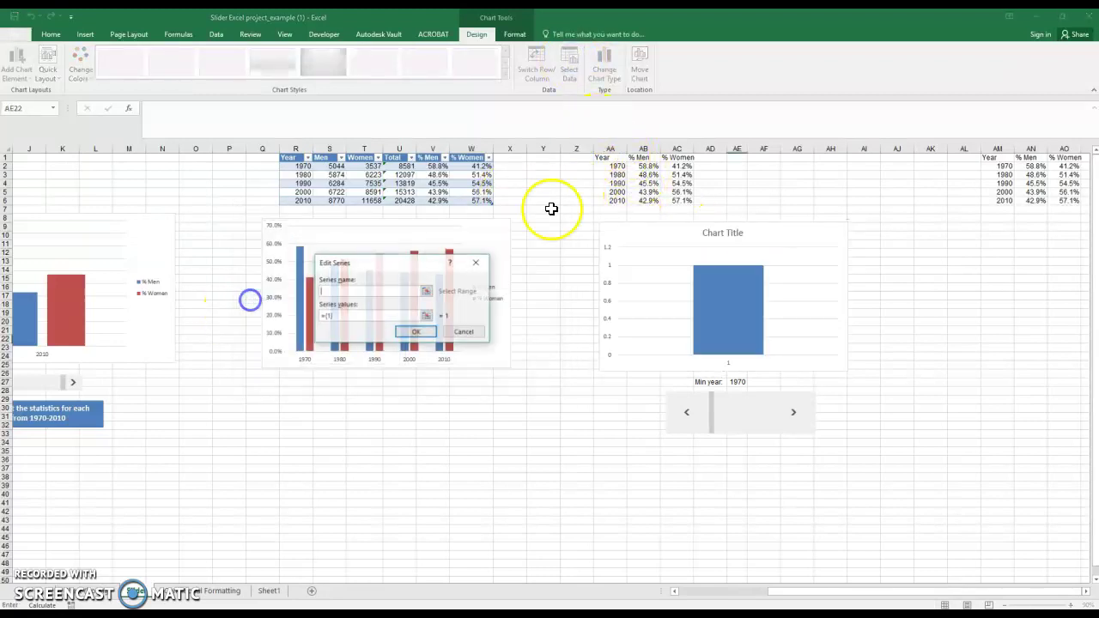
left_click_drag(644, 166, 644, 202)
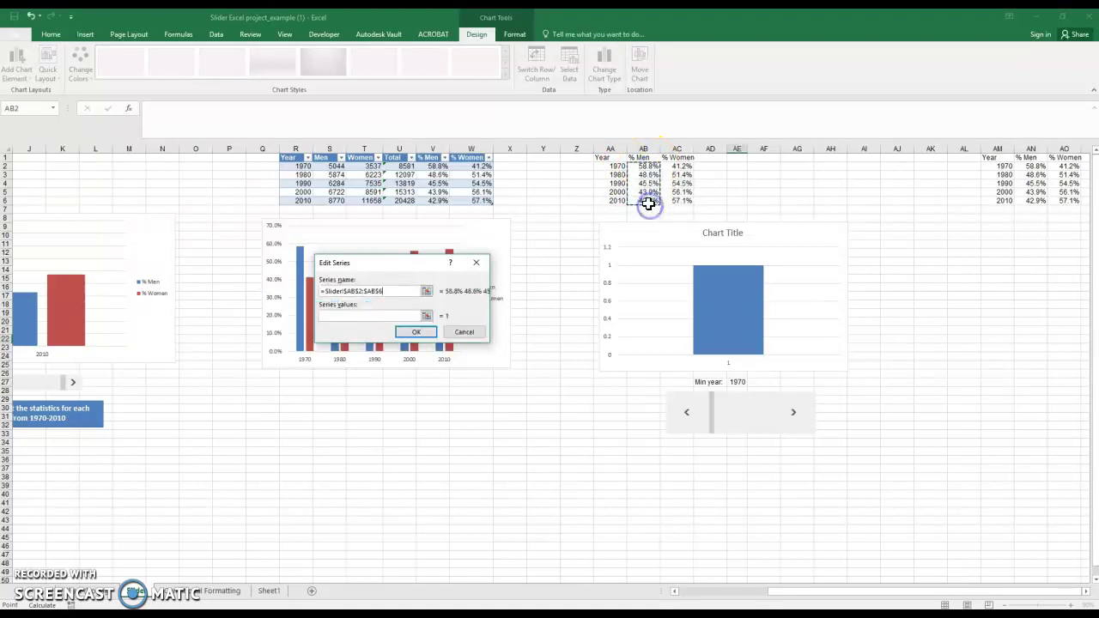
left_click(325, 300)
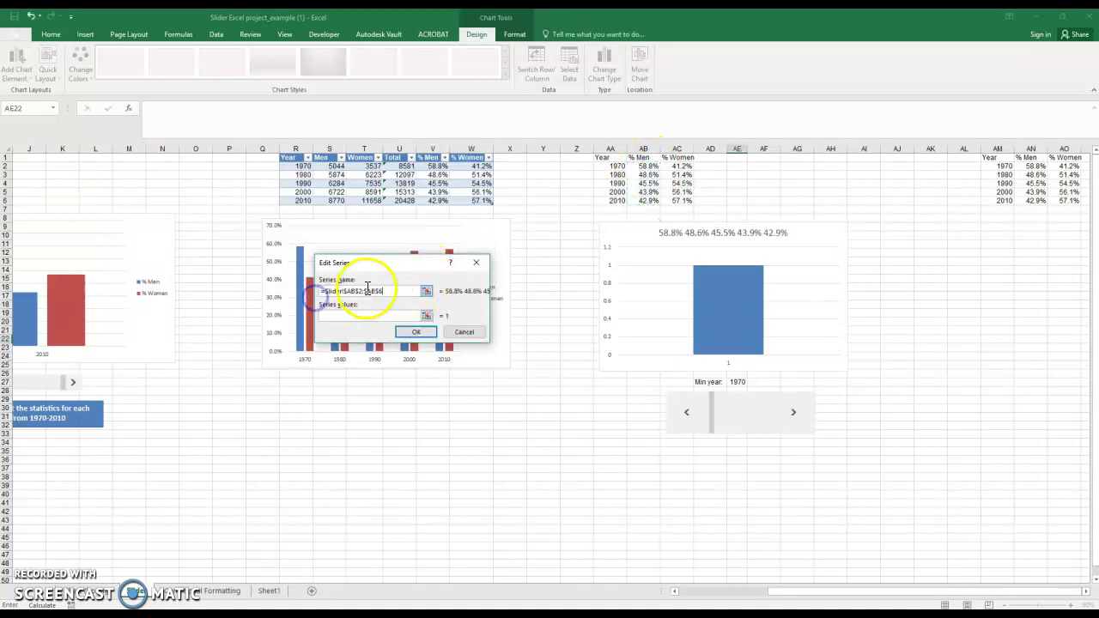
left_click(464, 338)
- Add a chart series named from AB1 (% Men) with the values AB2:AB6
left_click(256, 296)
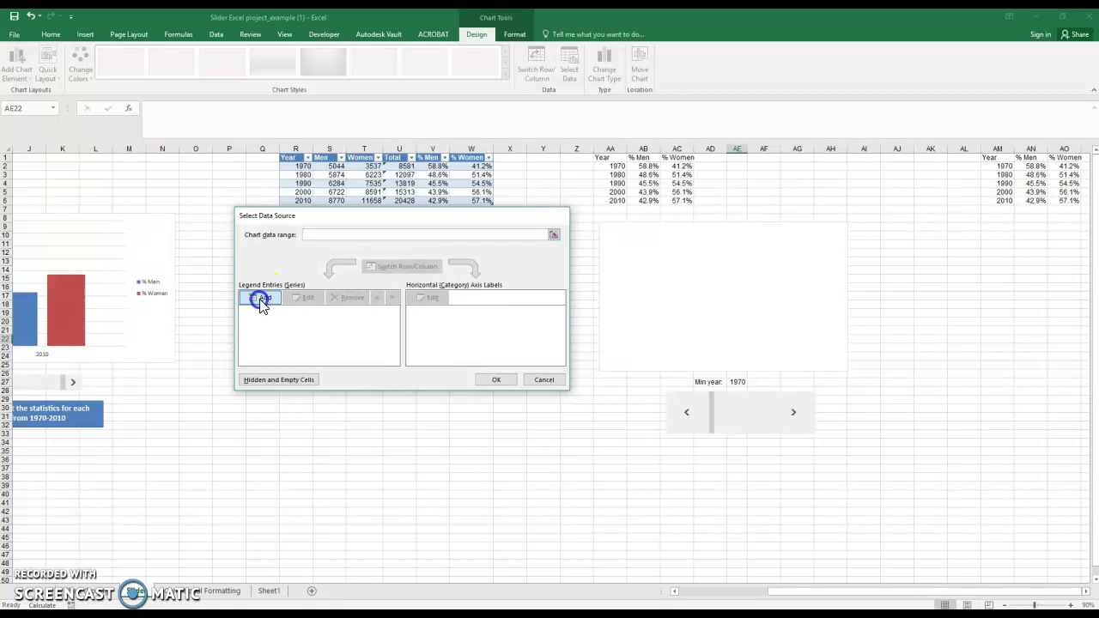
left_click(647, 157)
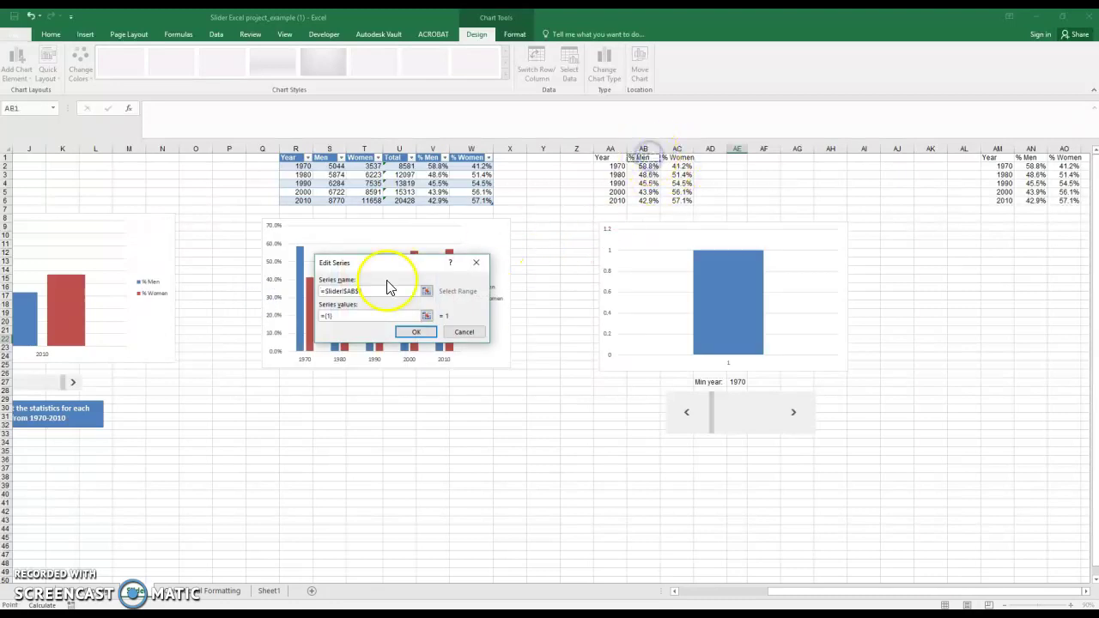
left_click_drag(349, 316, 310, 317)
left_click_drag(648, 165, 653, 202)
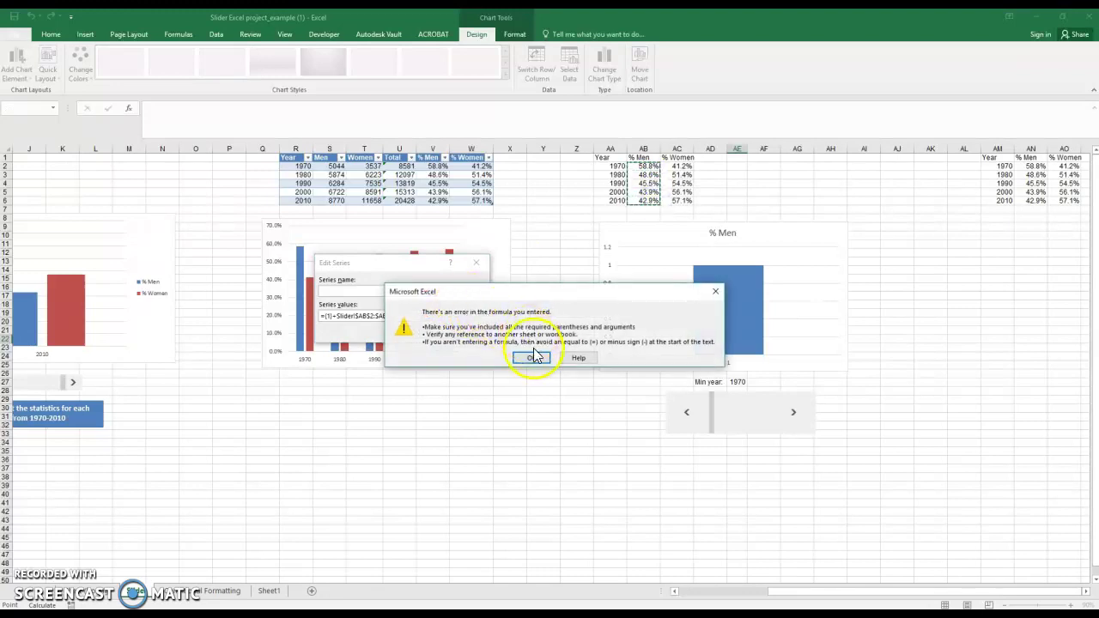
left_click(531, 359)
left_click(385, 293)
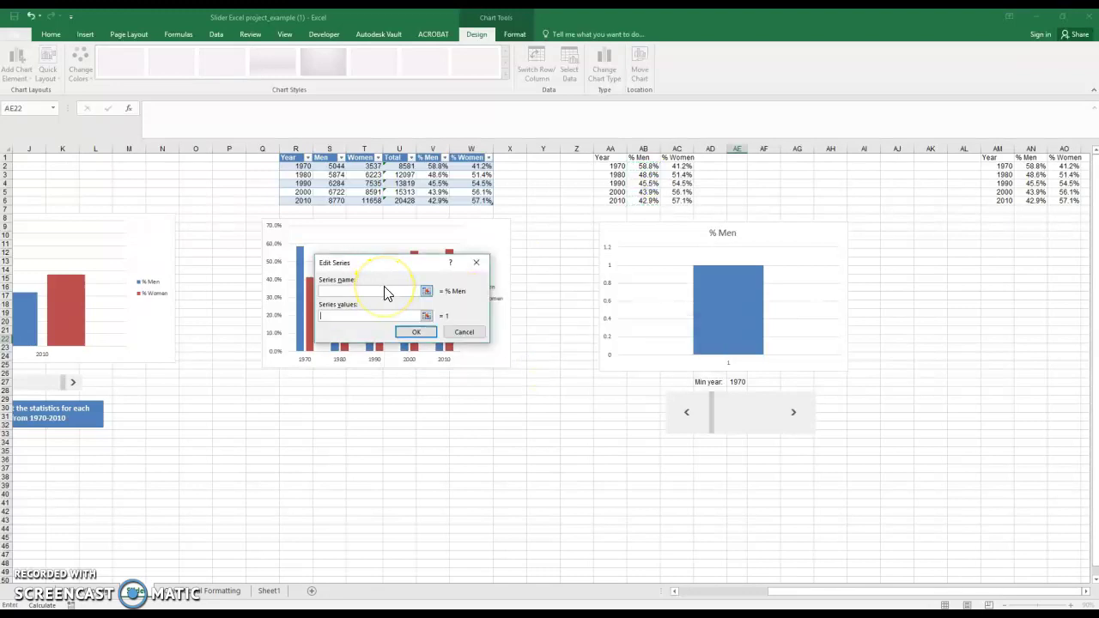
left_click_drag(643, 166, 634, 202)
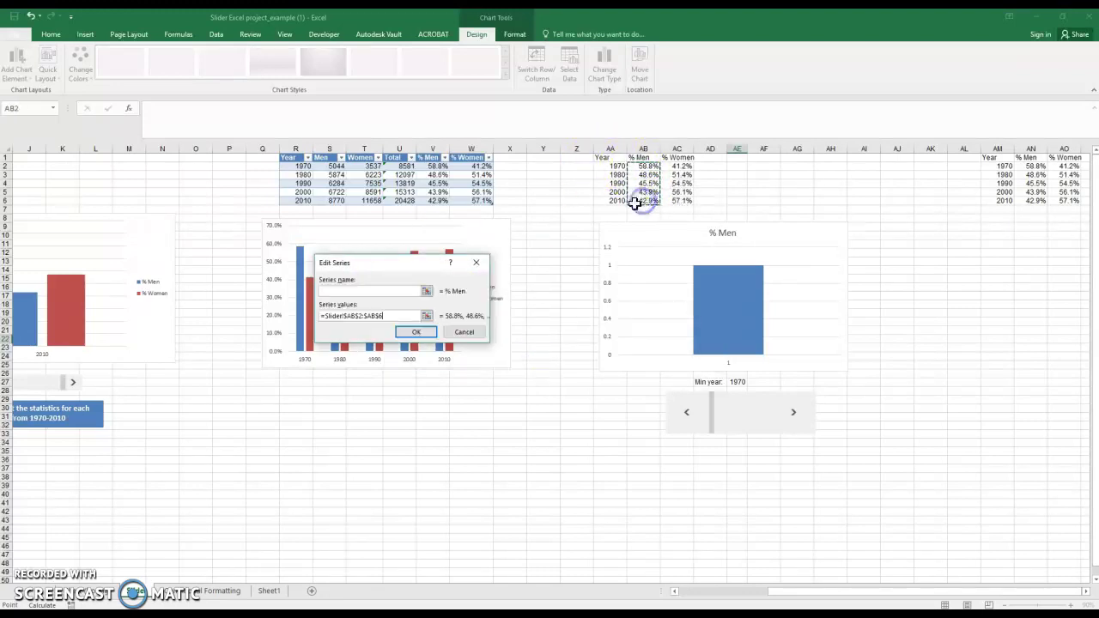
left_click(415, 331)
- Add a second chart series named from AC1 (% Women) with the values AC2:AC6
left_click(304, 301)
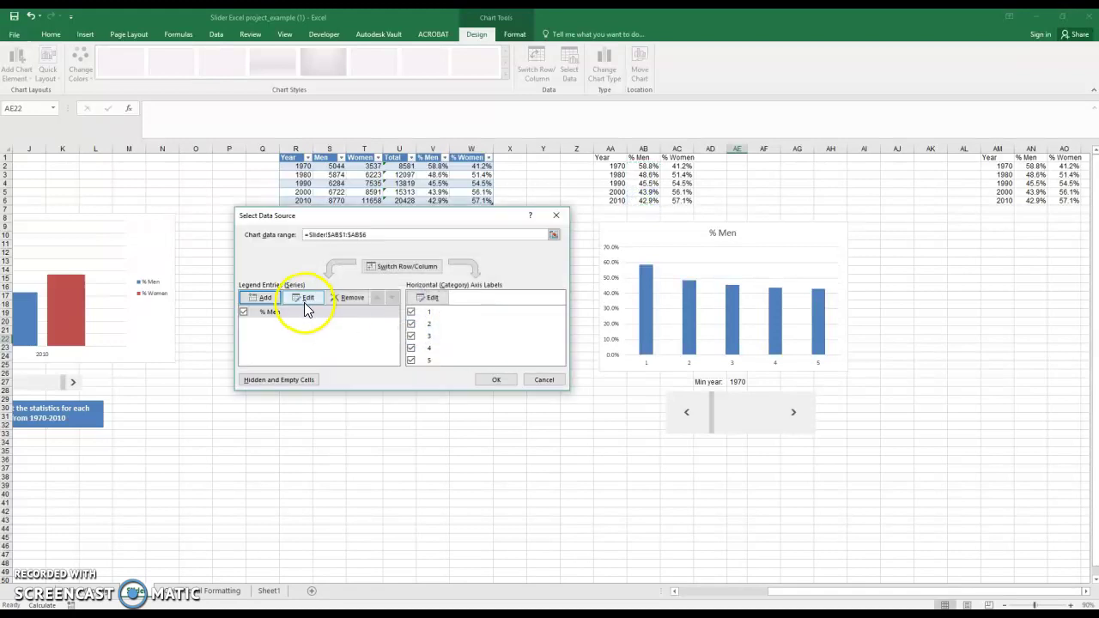
left_click(280, 301)
left_click(682, 157)
left_click(318, 315)
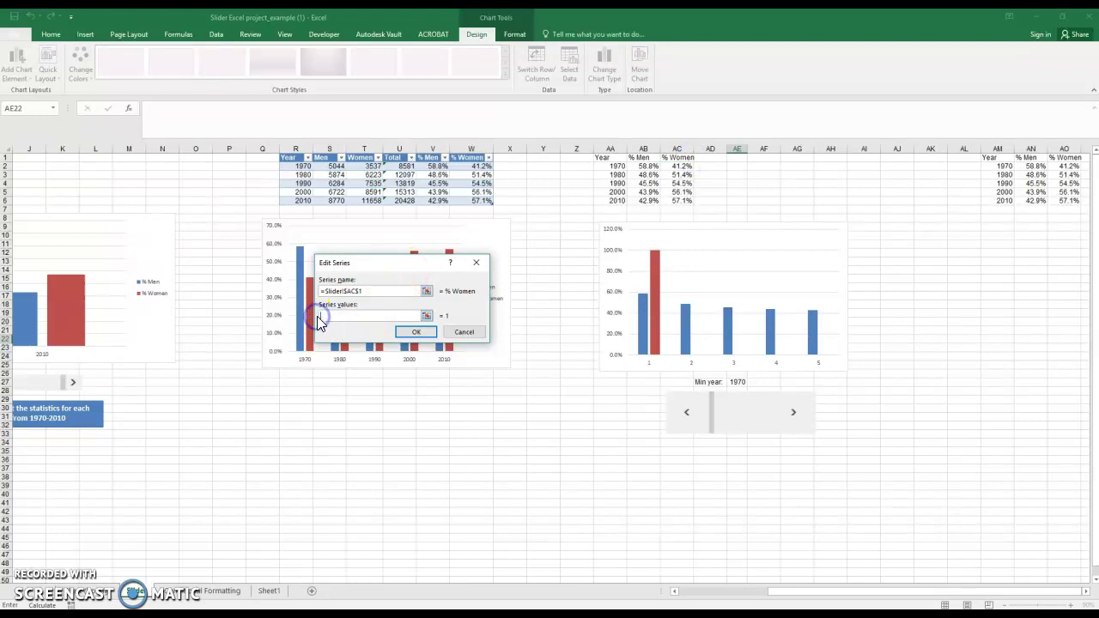
left_click_drag(682, 166, 684, 200)
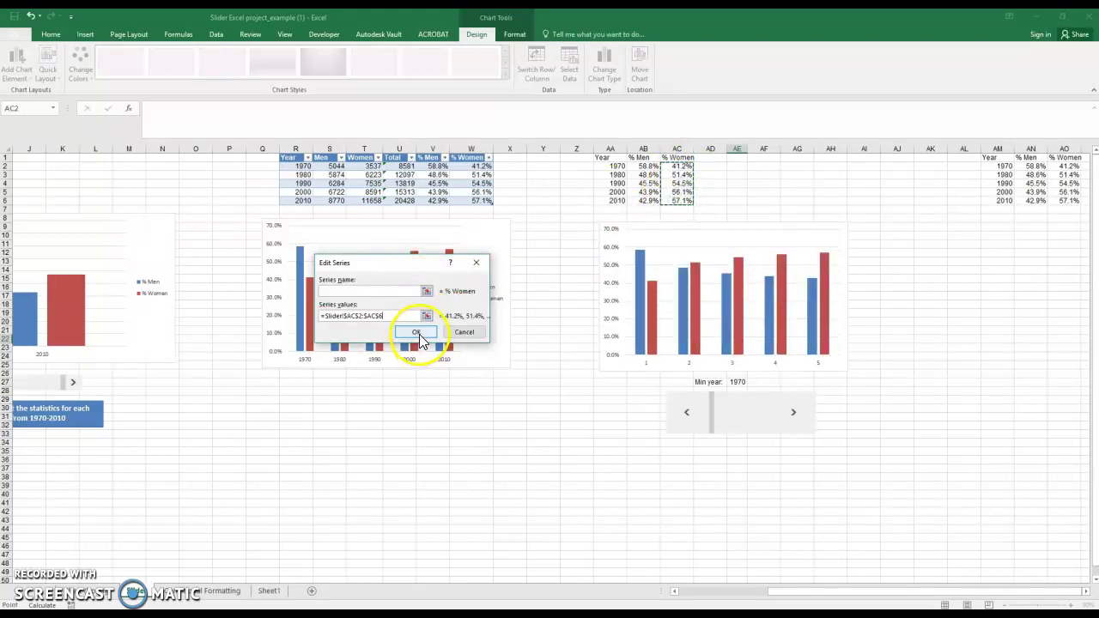
left_click(419, 333)
- Use the years in AA2:AA6 as the new chart's horizontal axis labels, and add a legend on its right side
left_click(429, 297)
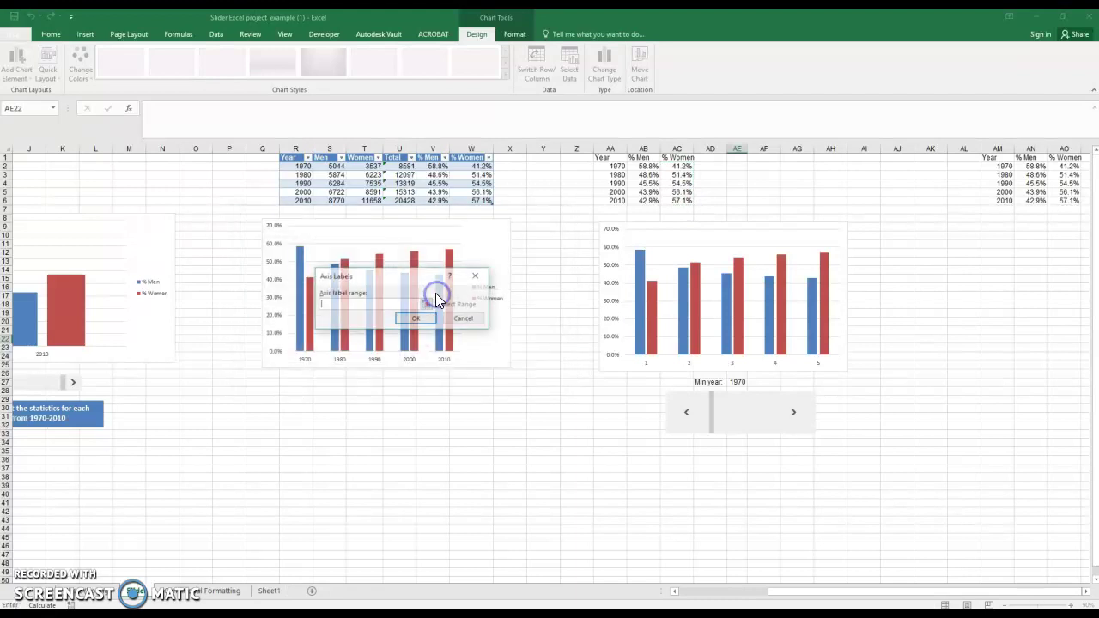
left_click_drag(617, 166, 617, 202)
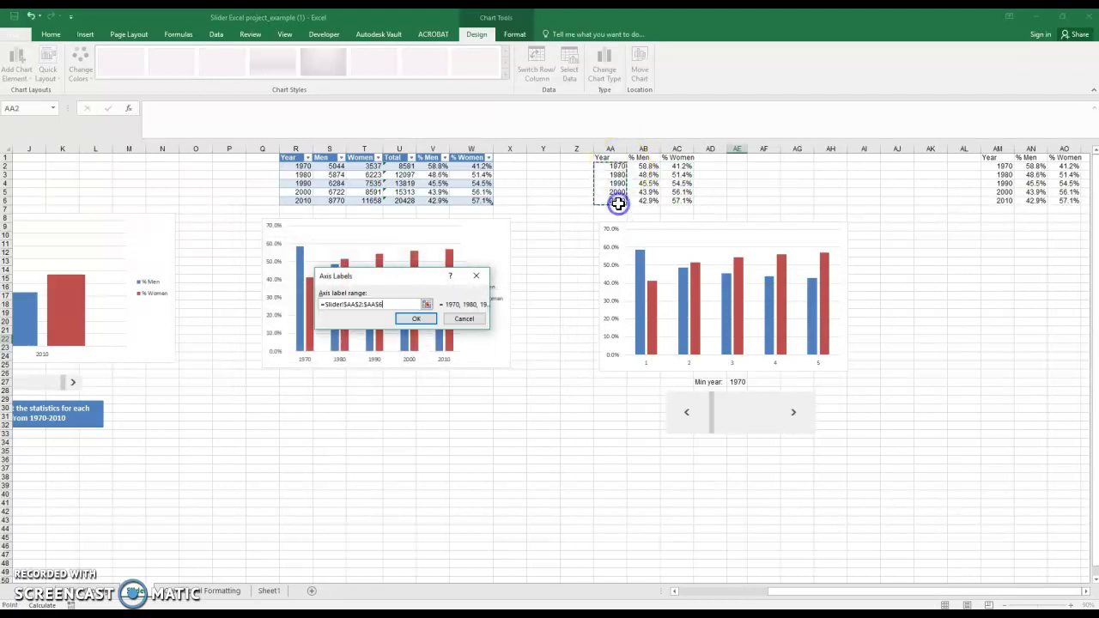
left_click(418, 320)
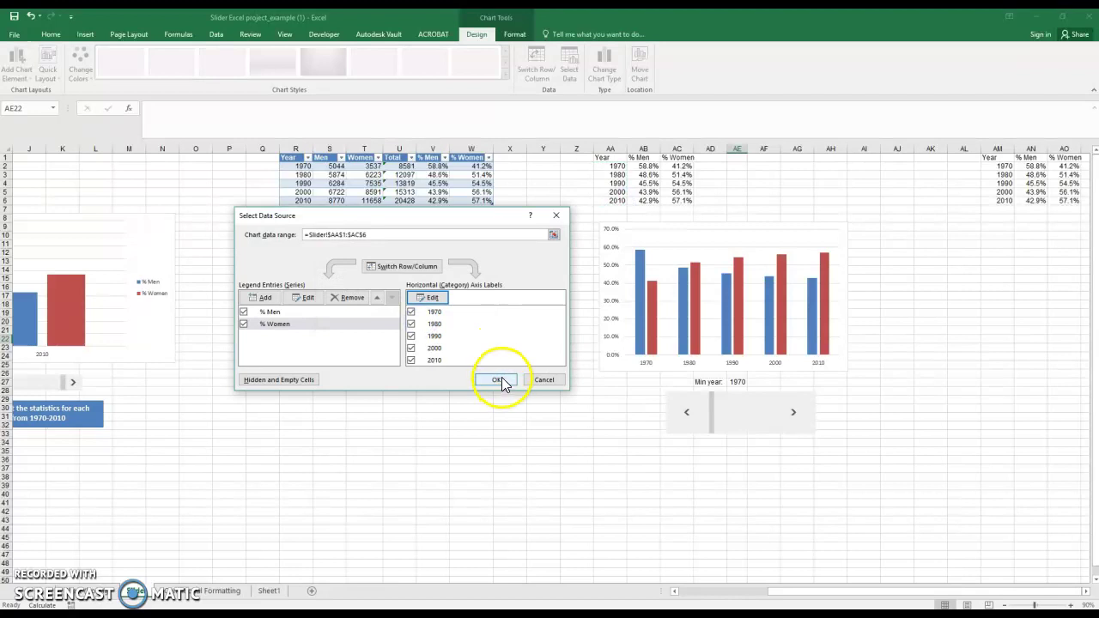
left_click(502, 379)
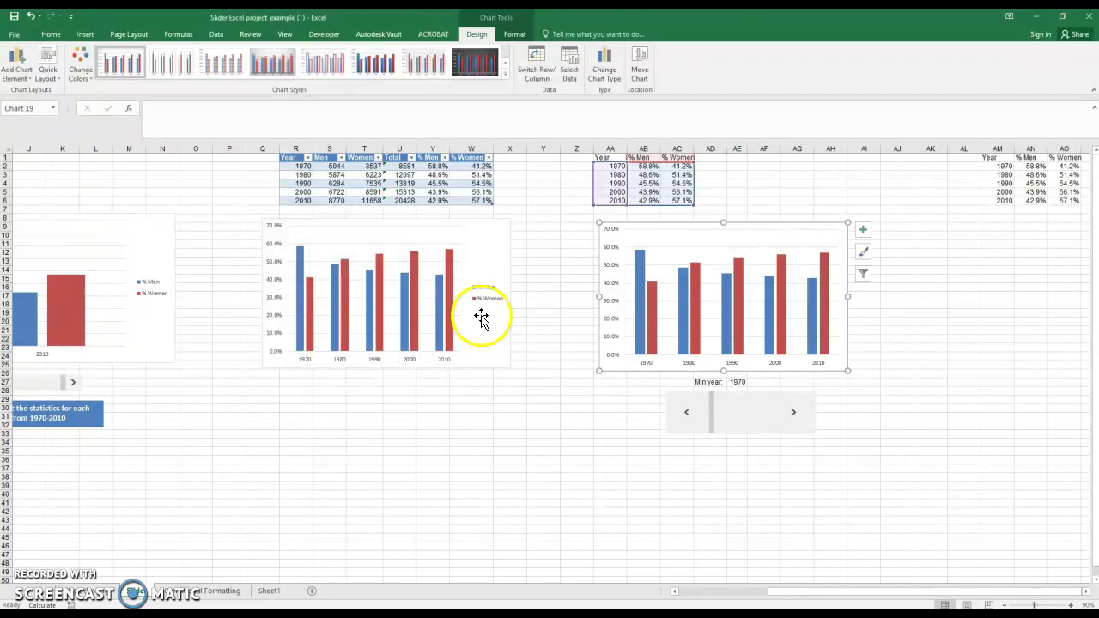
left_click(17, 67)
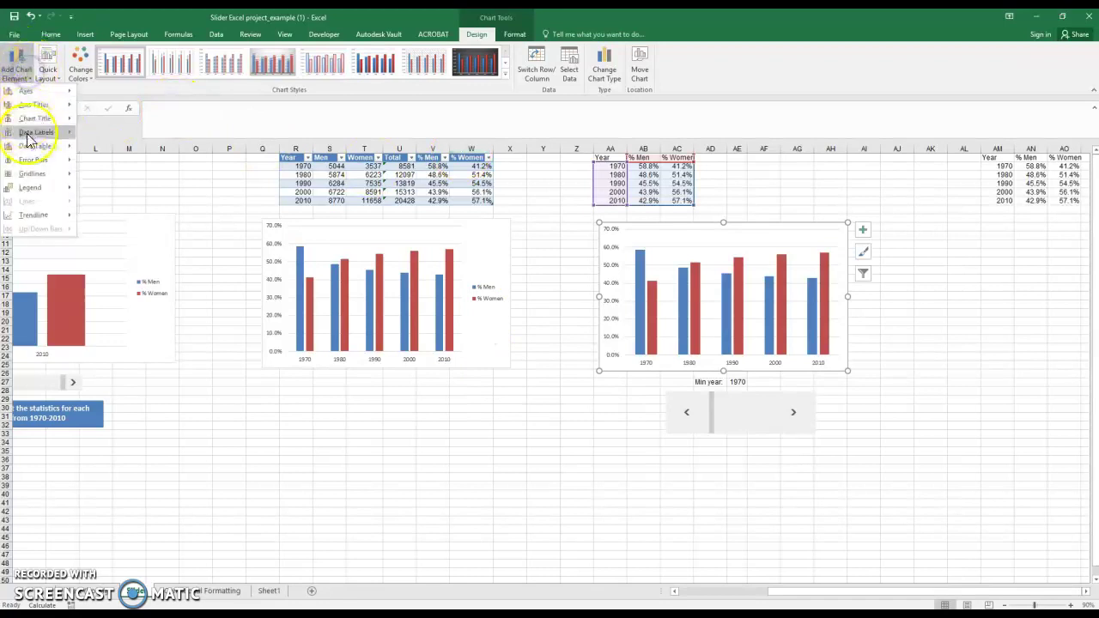
left_click(86, 224)
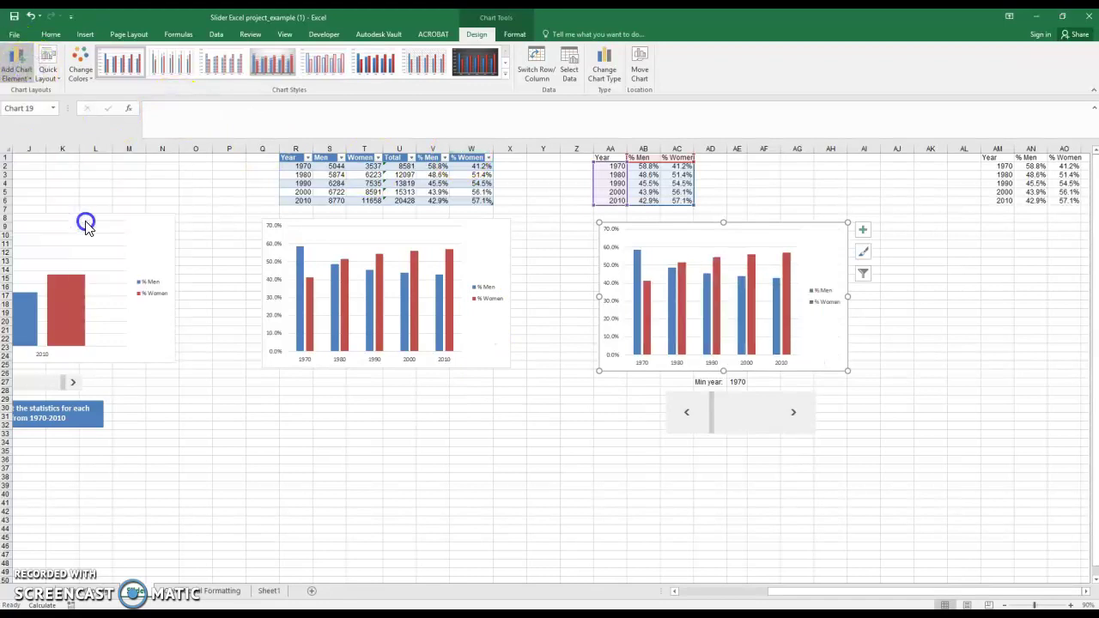
- Test the new chart by stepping the minimum-year scroll bar up to 2000 and back to 1970
left_click(759, 477)
left_click(794, 411)
left_click(795, 413)
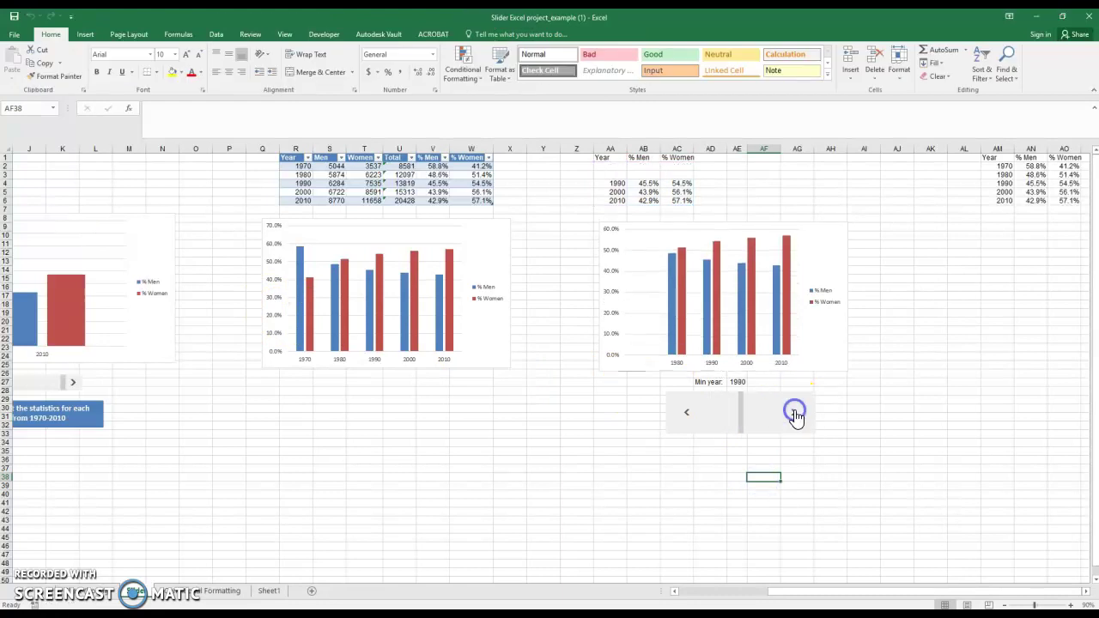
left_click(793, 412)
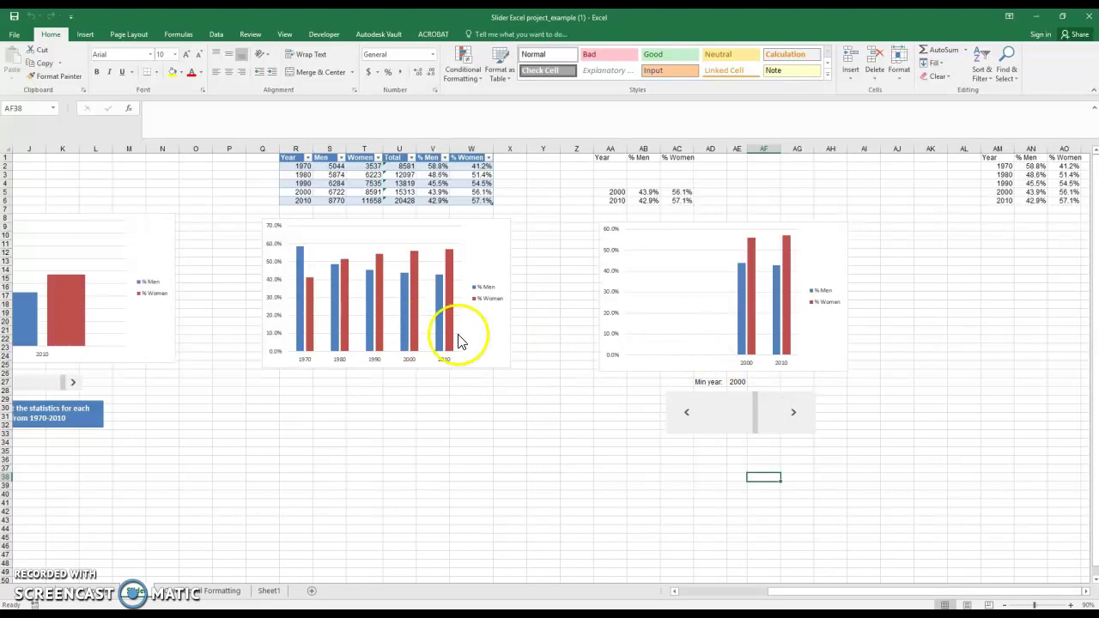
left_click(687, 416)
left_click(687, 417)
left_click(687, 417)
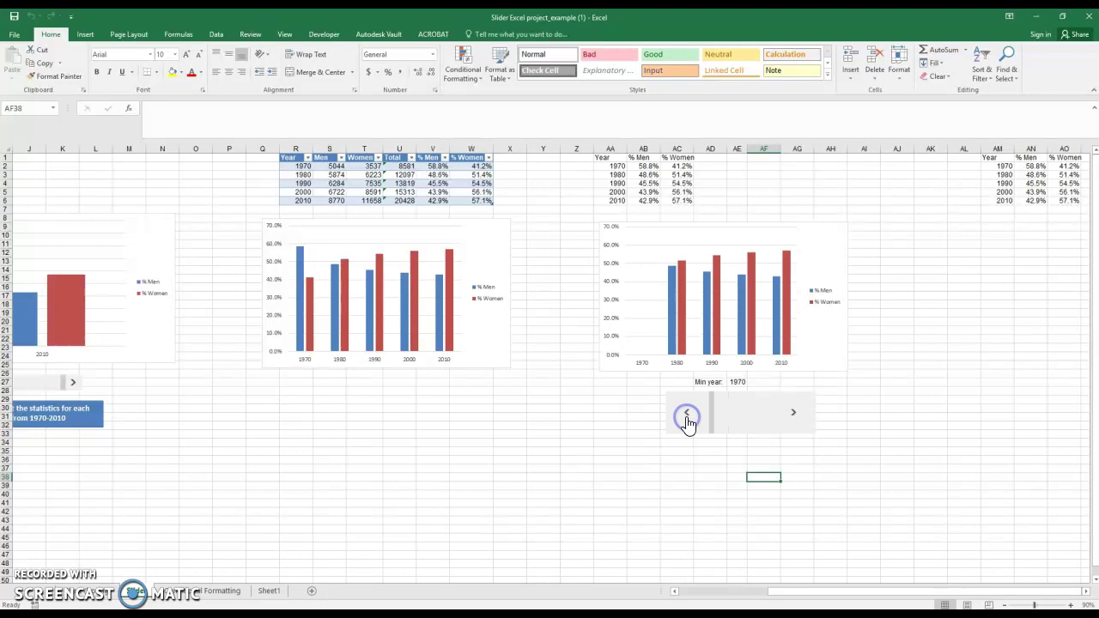
left_click(754, 412)
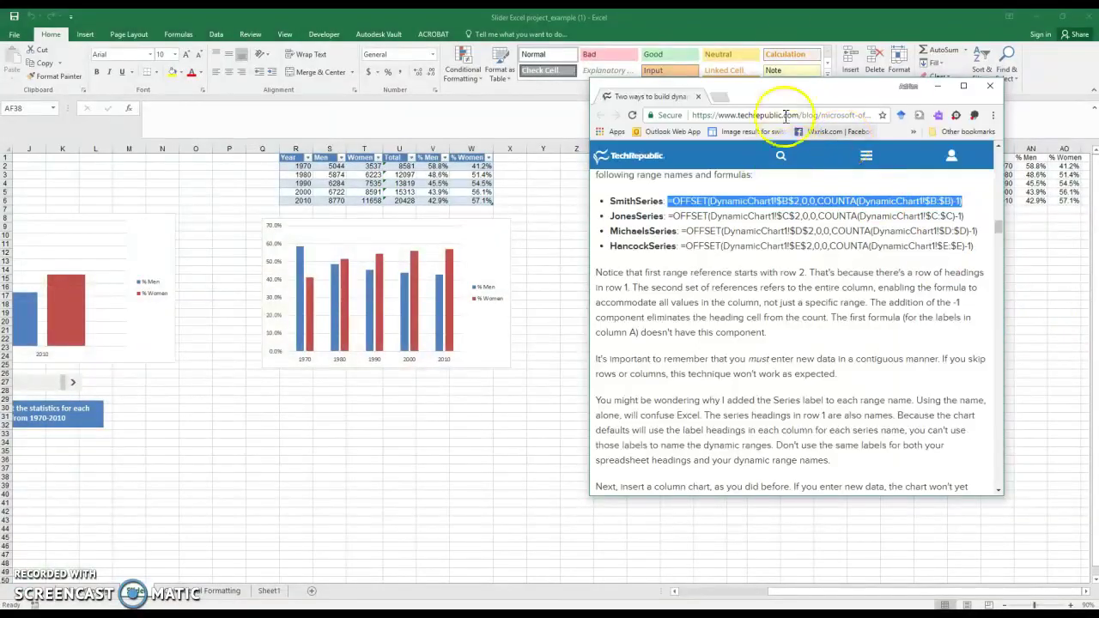
- Move the browser window off the new chart, and start a new defined name PYear scoped to the Slider sheet
left_click_drag(802, 94, 317, 159)
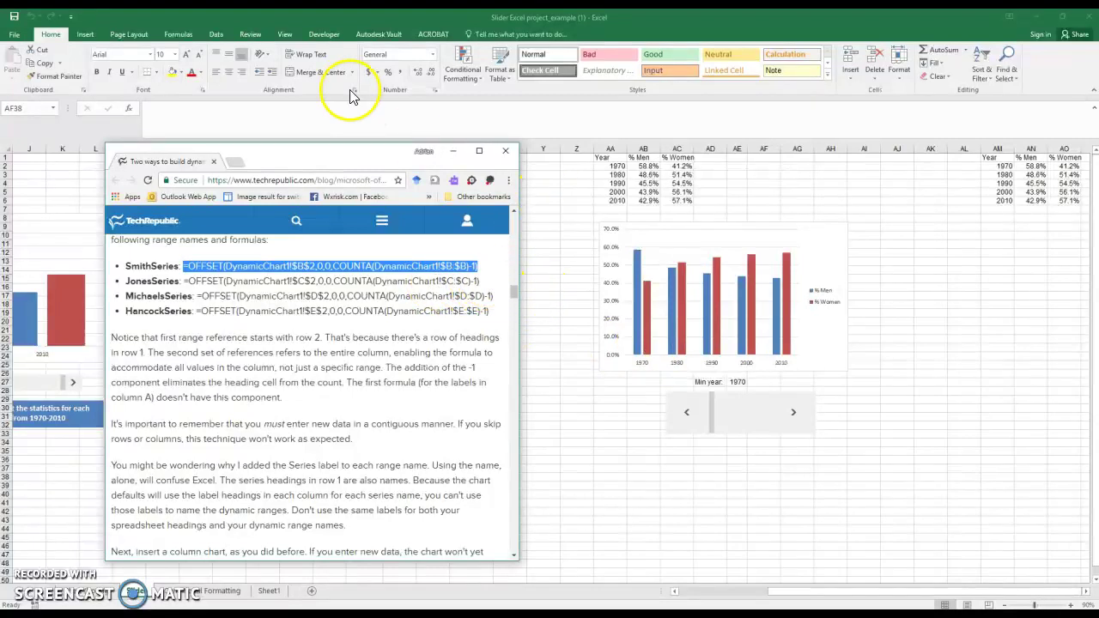
left_click(252, 36)
left_click(181, 38)
left_click(319, 67)
left_click(271, 181)
type("P")
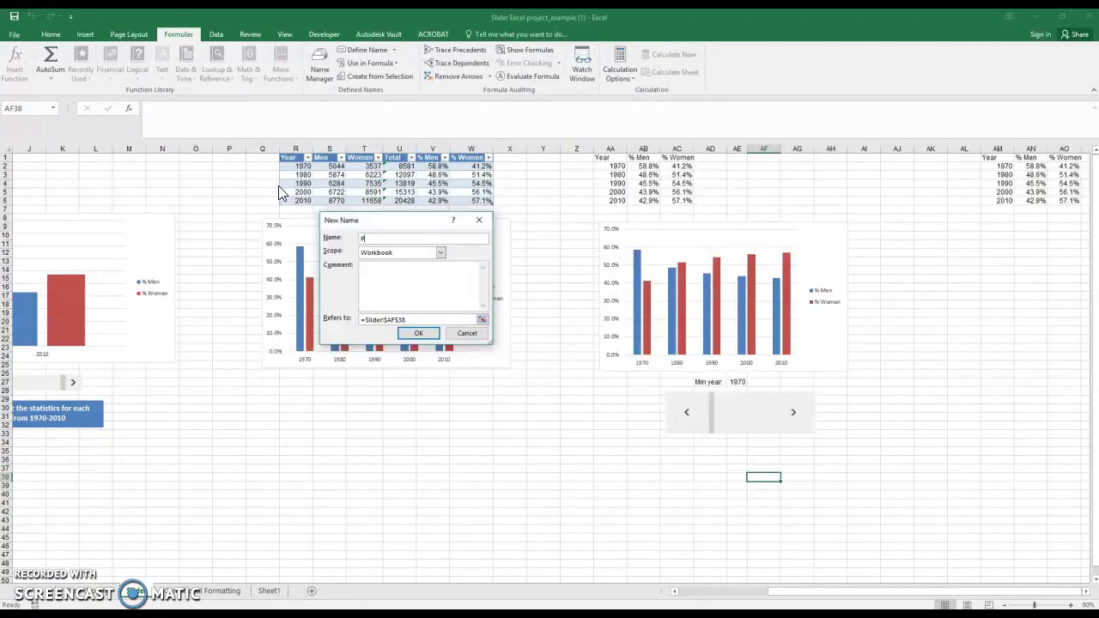
left_click(377, 253)
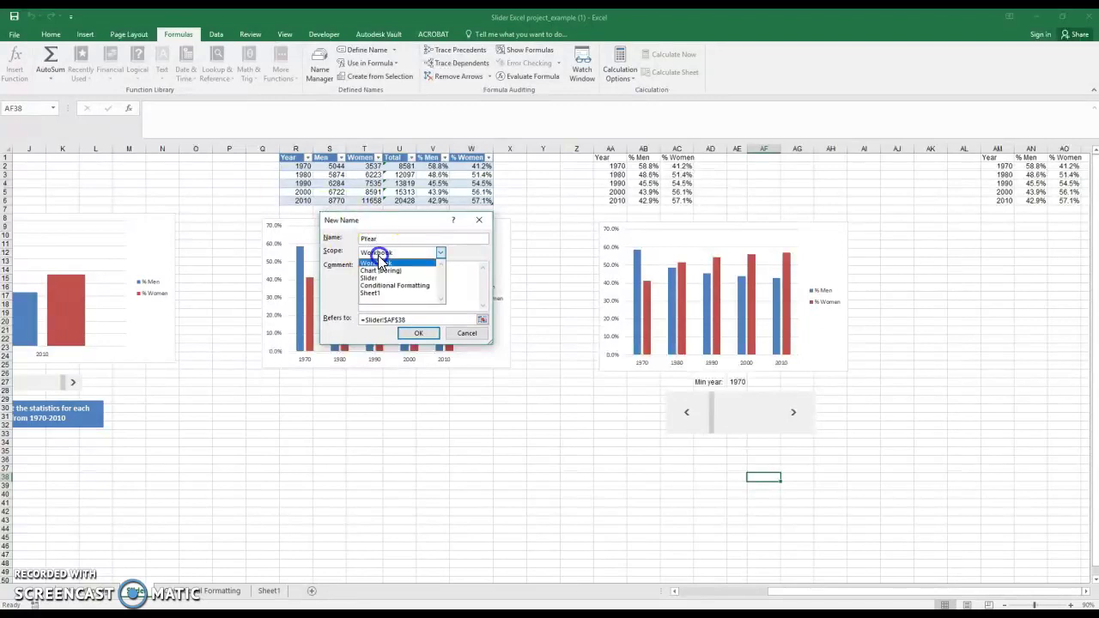
left_click(381, 275)
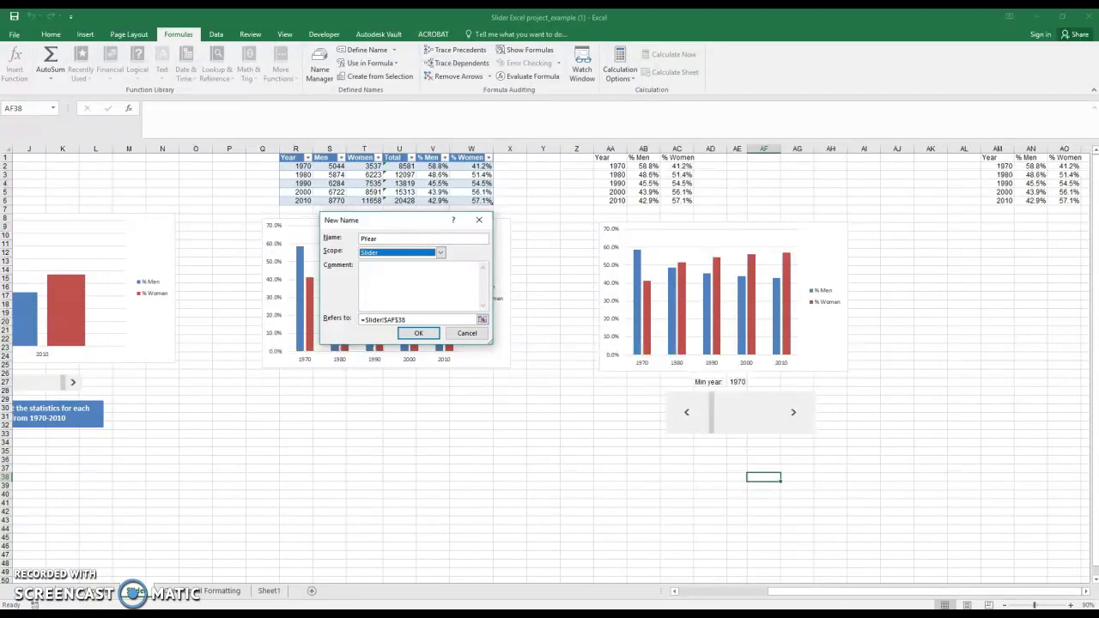
- Copy the SmithSeries OFFSET formula from the TechRepublic article in the browser and create PYear with it as its reference
left_click(421, 319)
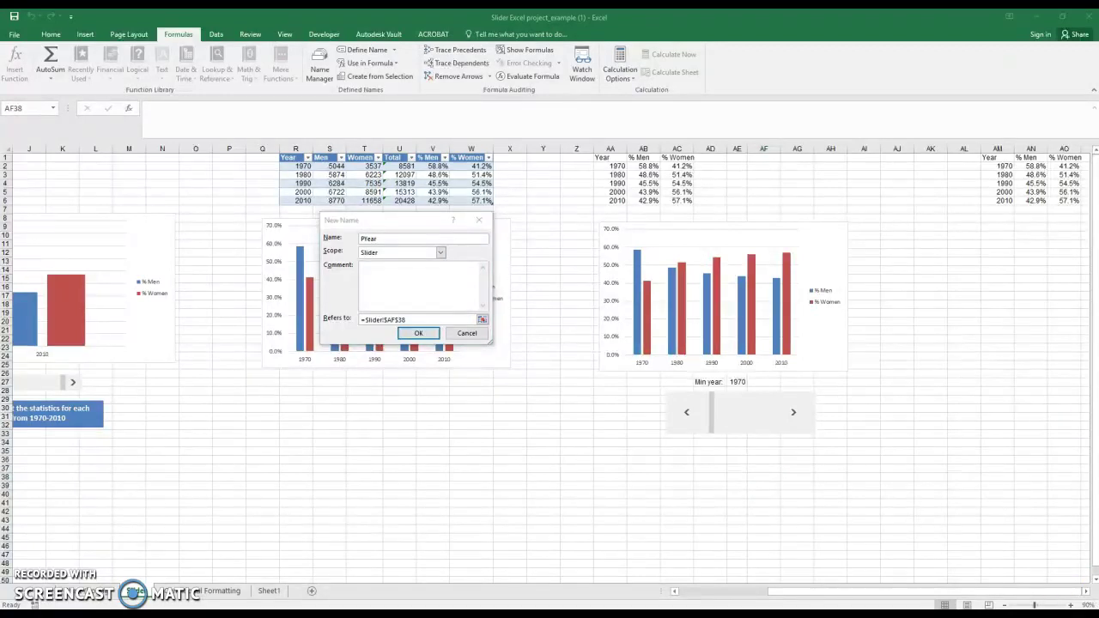
key("alt+Tab")
left_click(485, 266)
left_click_drag(485, 266, 185, 274)
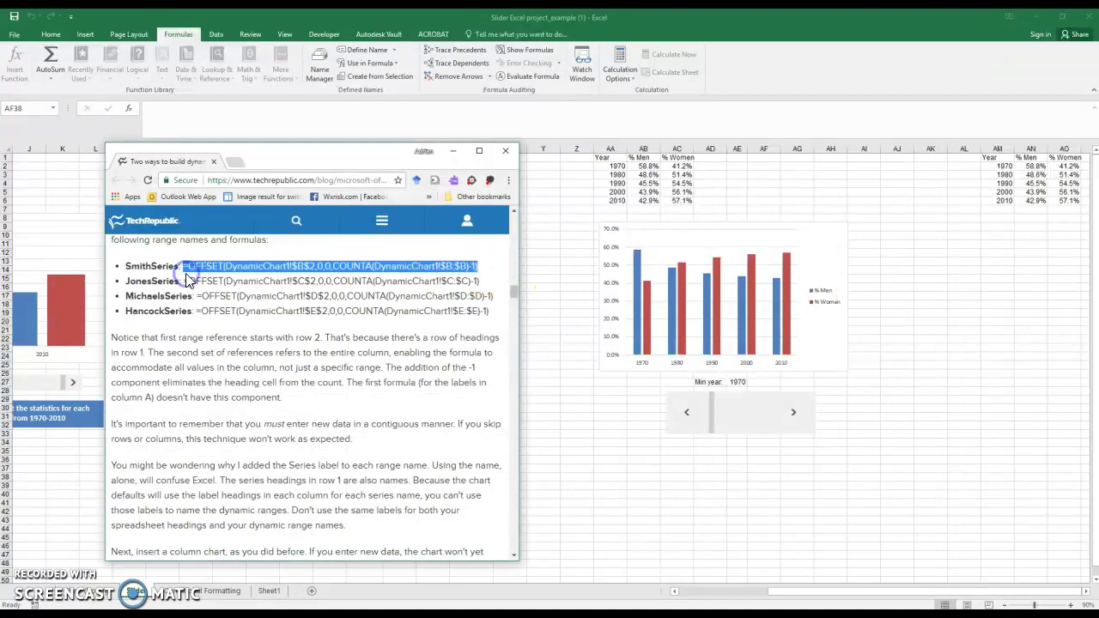
left_click(553, 284)
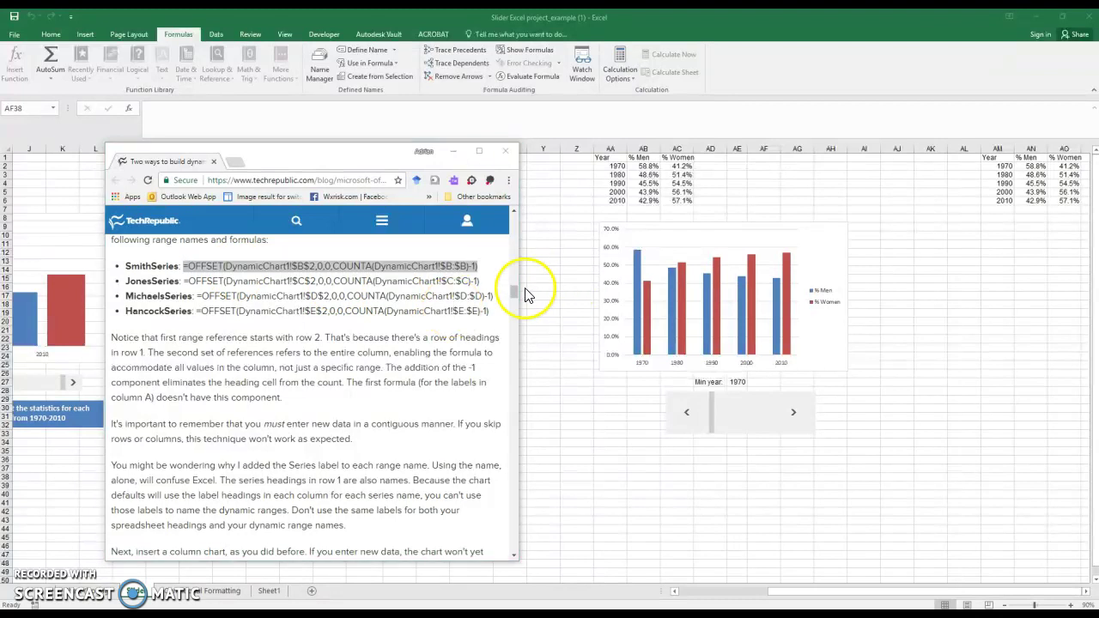
left_click(453, 151)
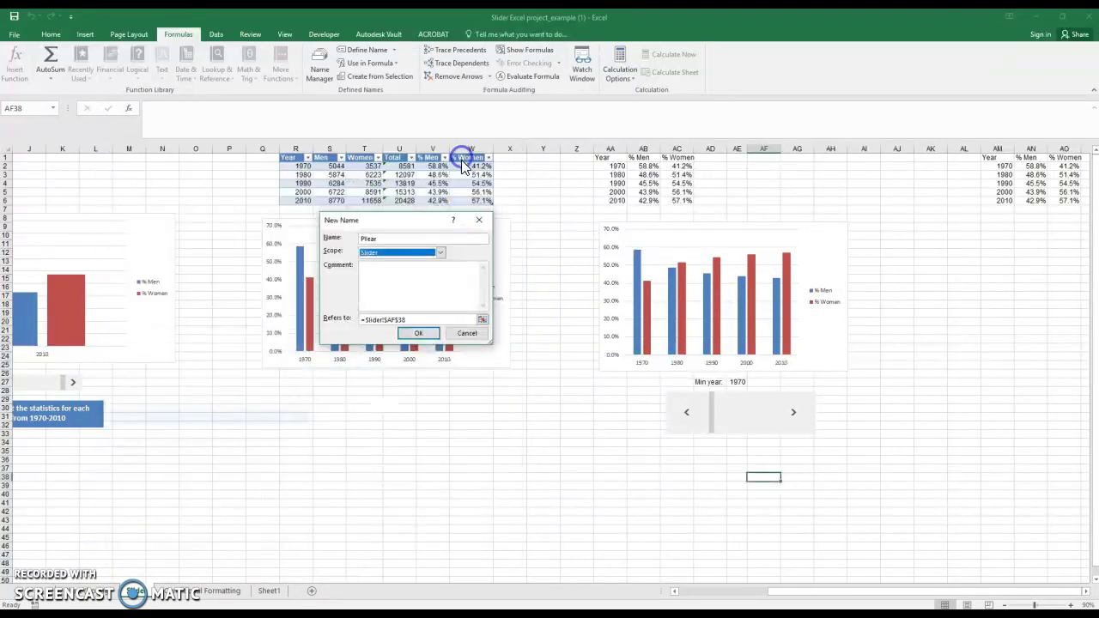
left_click(402, 318)
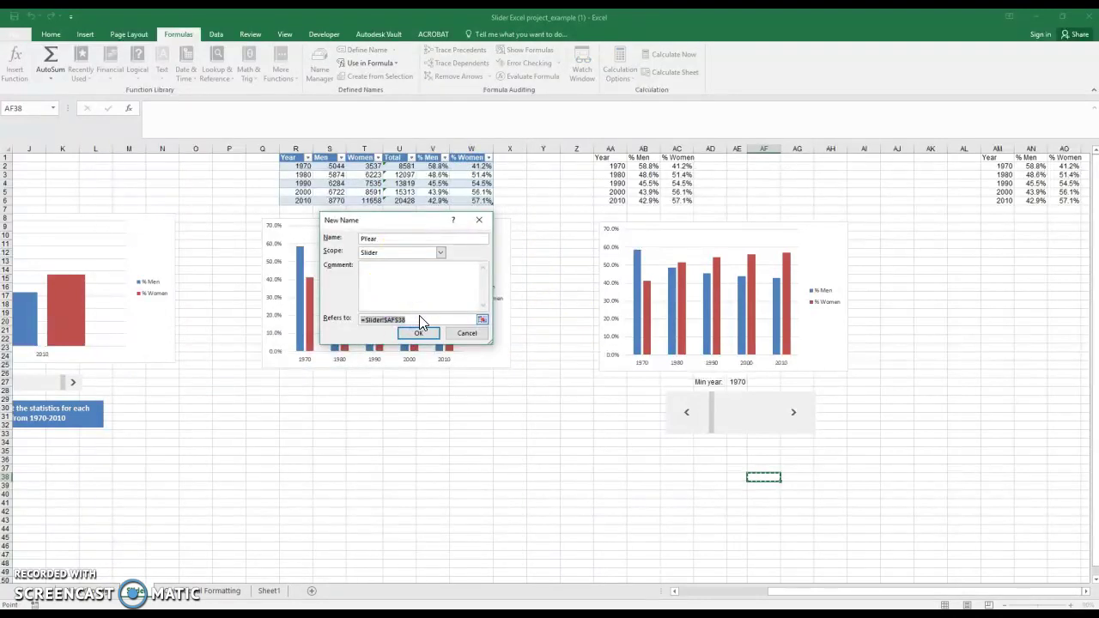
left_click(420, 333)
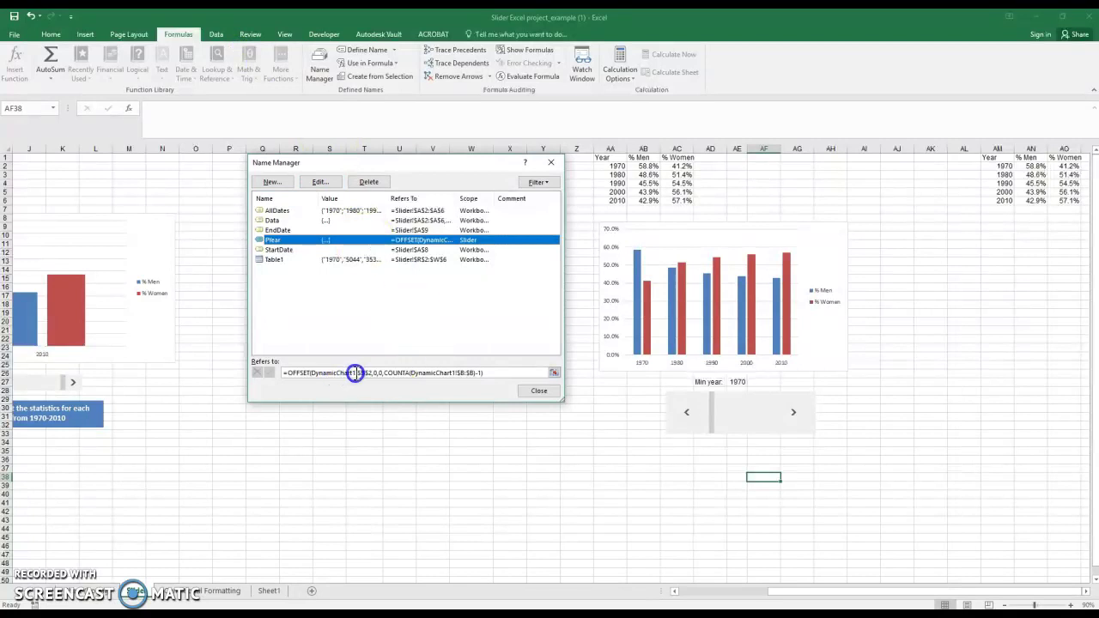
- Change the PYear reference to =OFFSET(Slider!$AA$2,0,0,COUNT(Slider!$AA:$AA))
key("BackSpace")
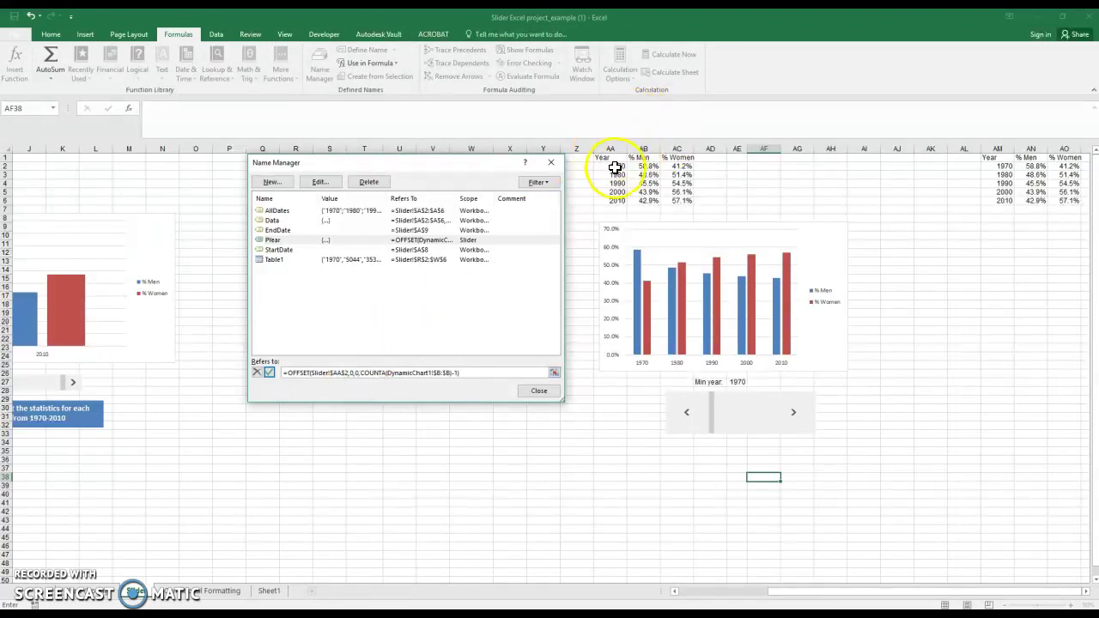
left_click(386, 372)
key("BackSpace")
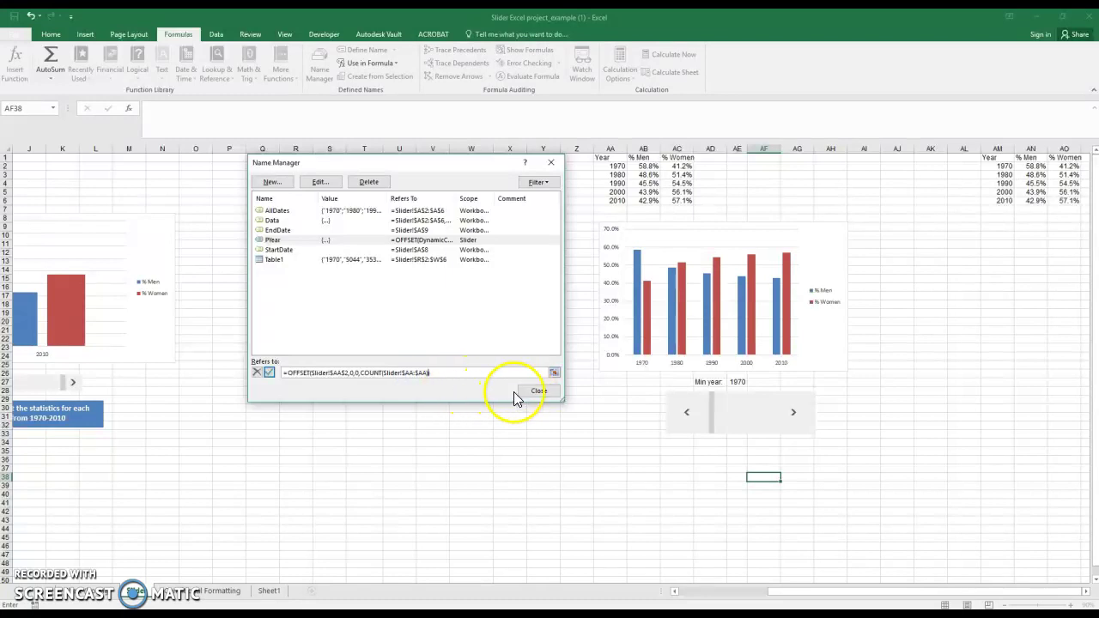
left_click(269, 372)
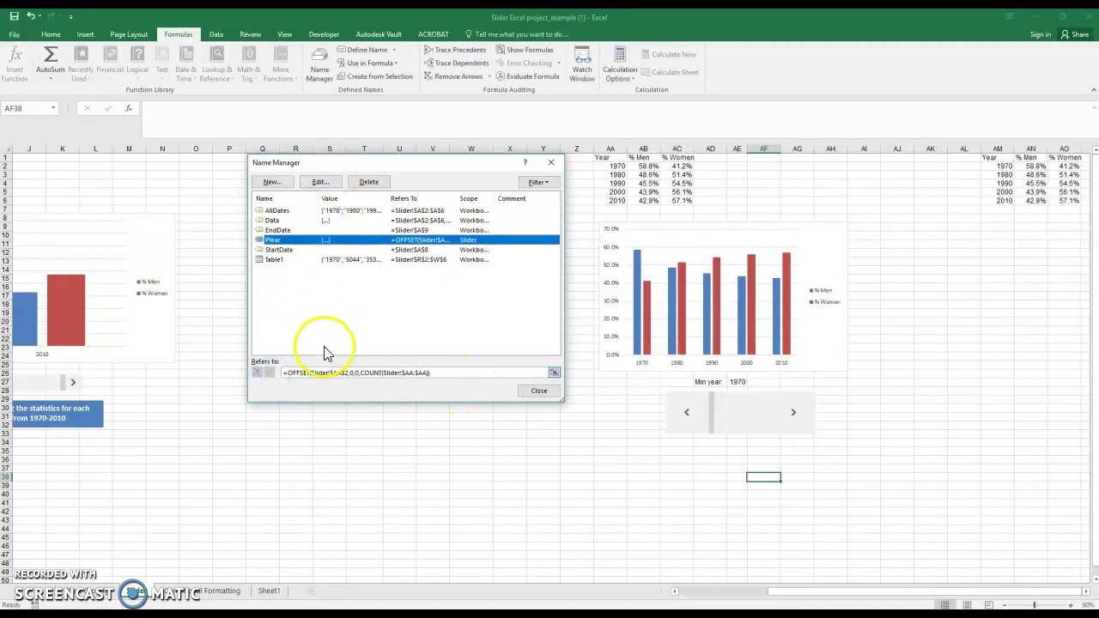
- Copy the PYear formula and create a name PMen from it, scoped to the Slider sheet
left_click_drag(432, 373, 284, 373)
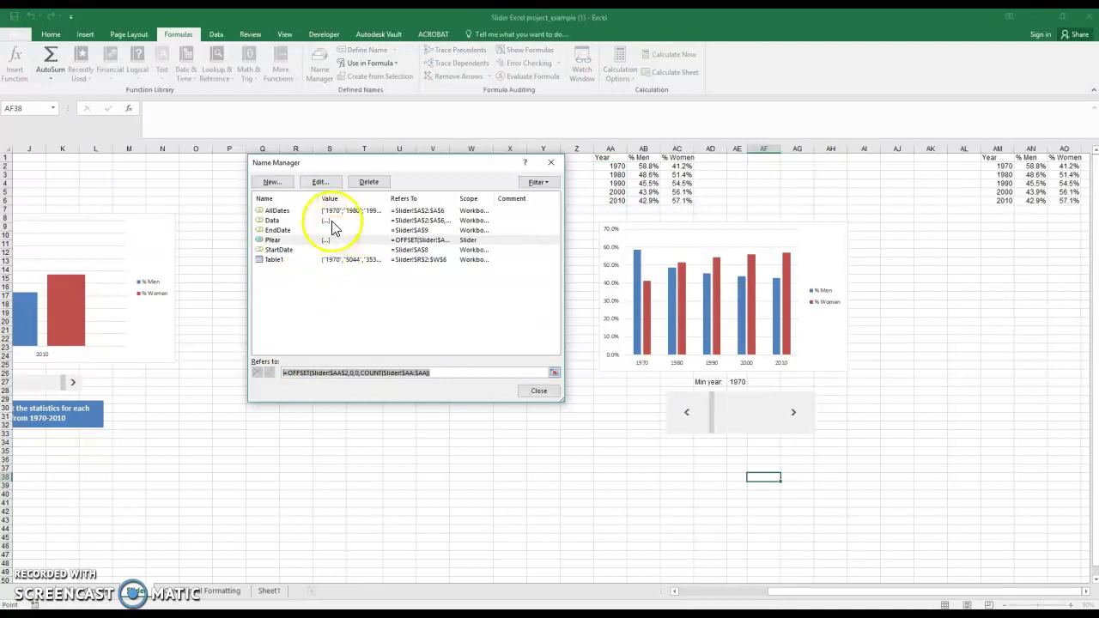
left_click(272, 182)
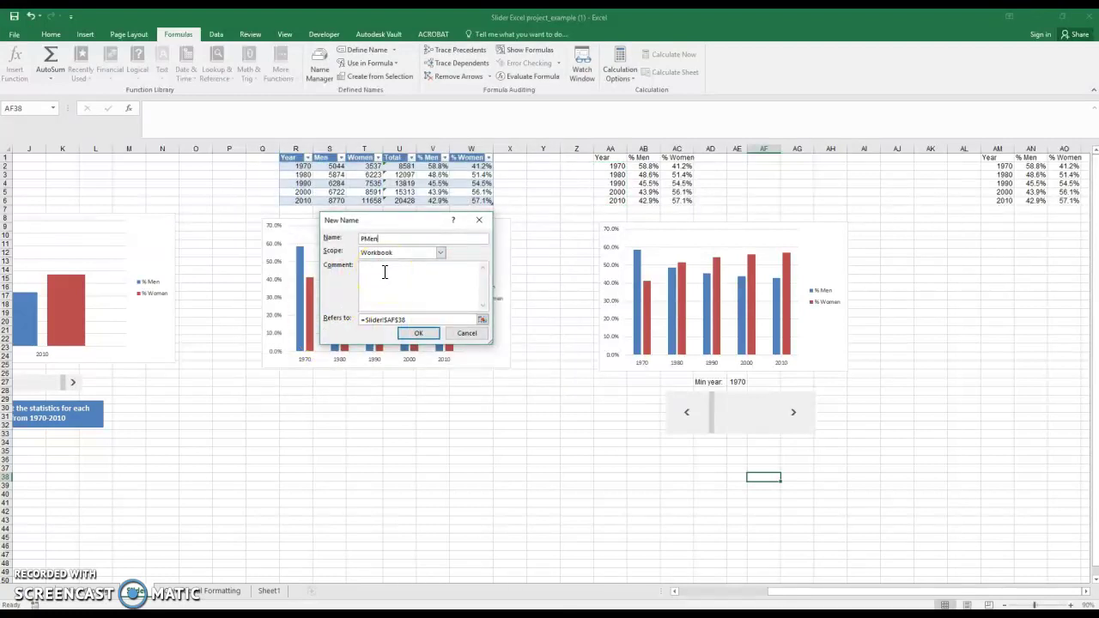
type("PMen")
left_click(441, 253)
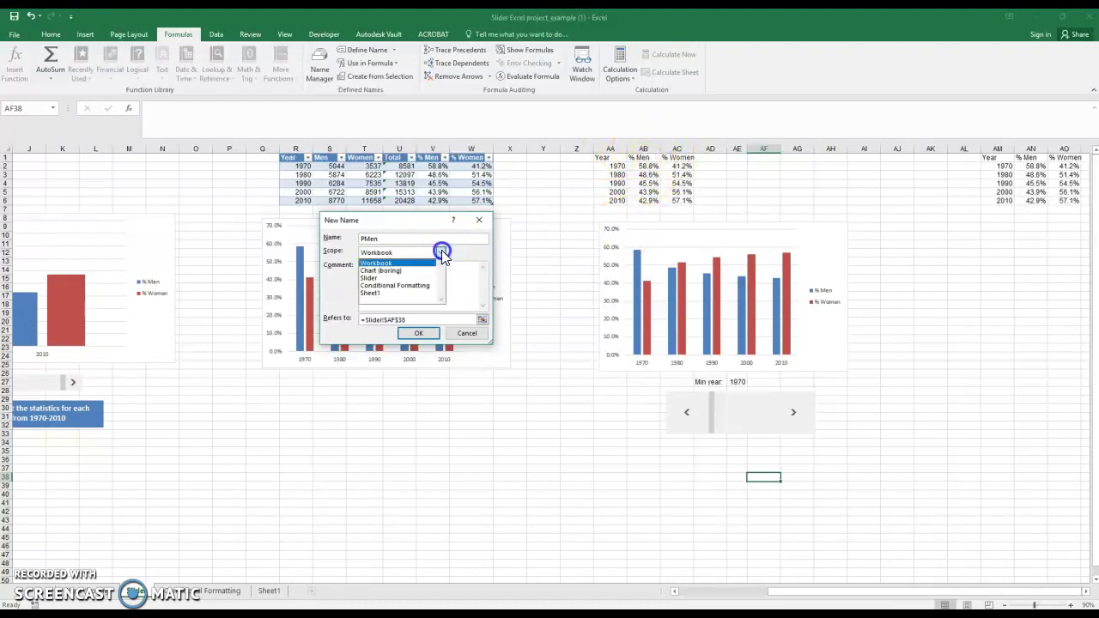
left_click(375, 278)
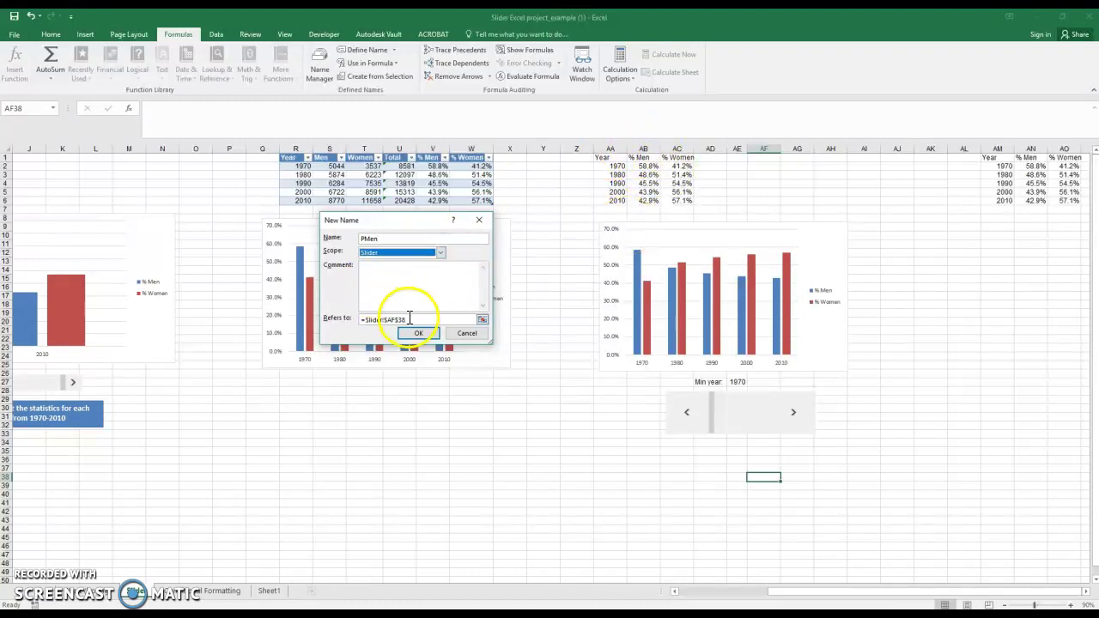
left_click(347, 320)
key("ctrl+v")
left_click(411, 333)
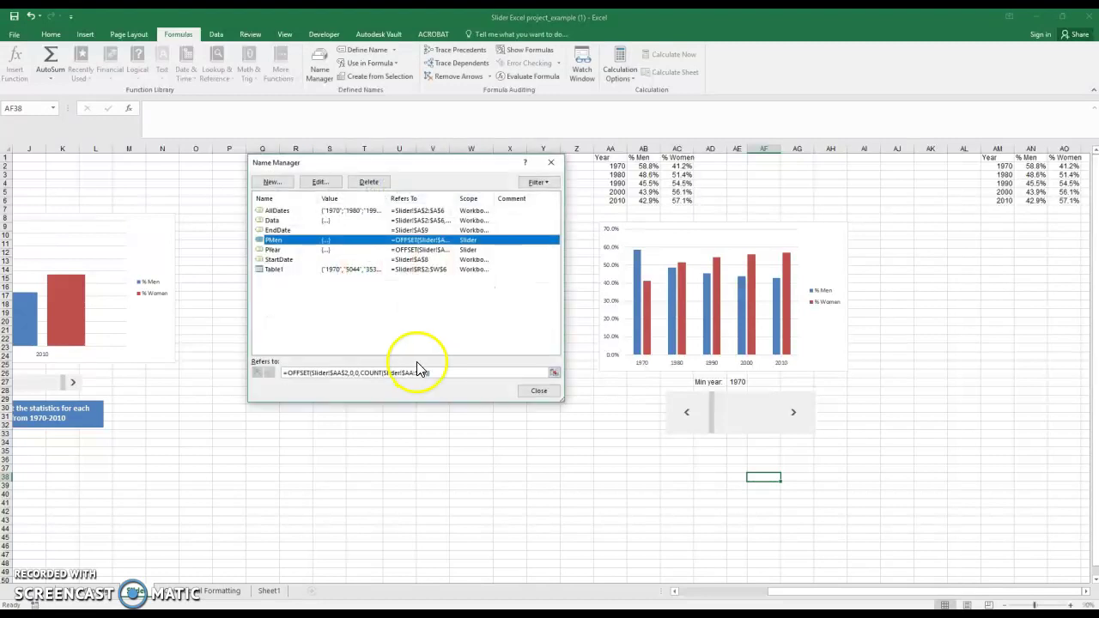
- Change the PMen reference to =OFFSET(Slider!$AB$2,0,0,COUNT(Slider!$AB:$AB))
left_click(418, 372)
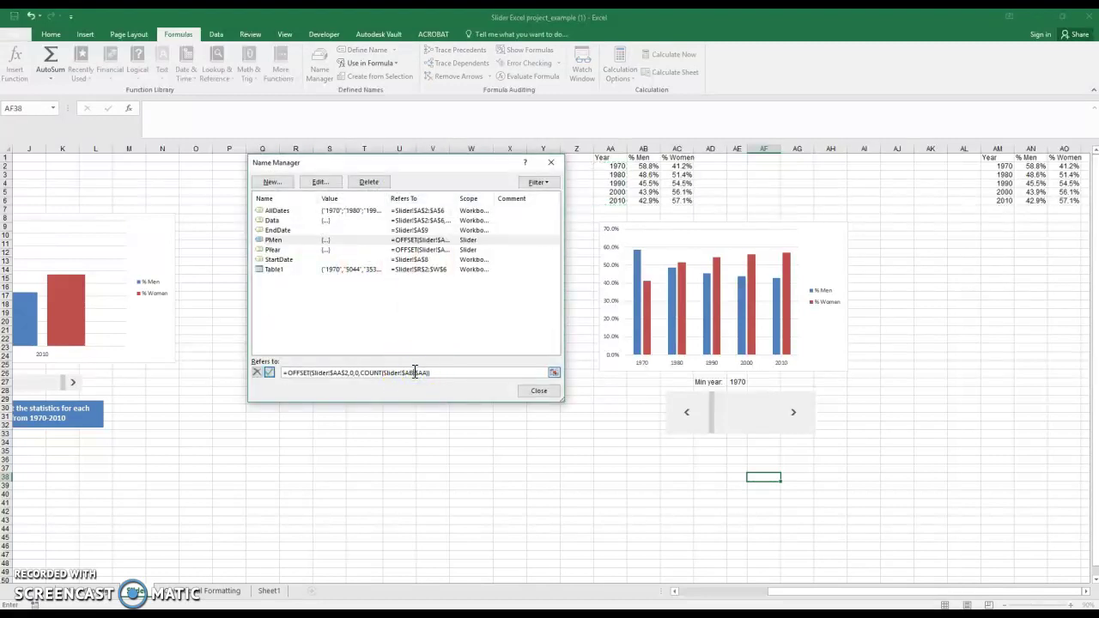
left_click(337, 374)
key("BackSpace")
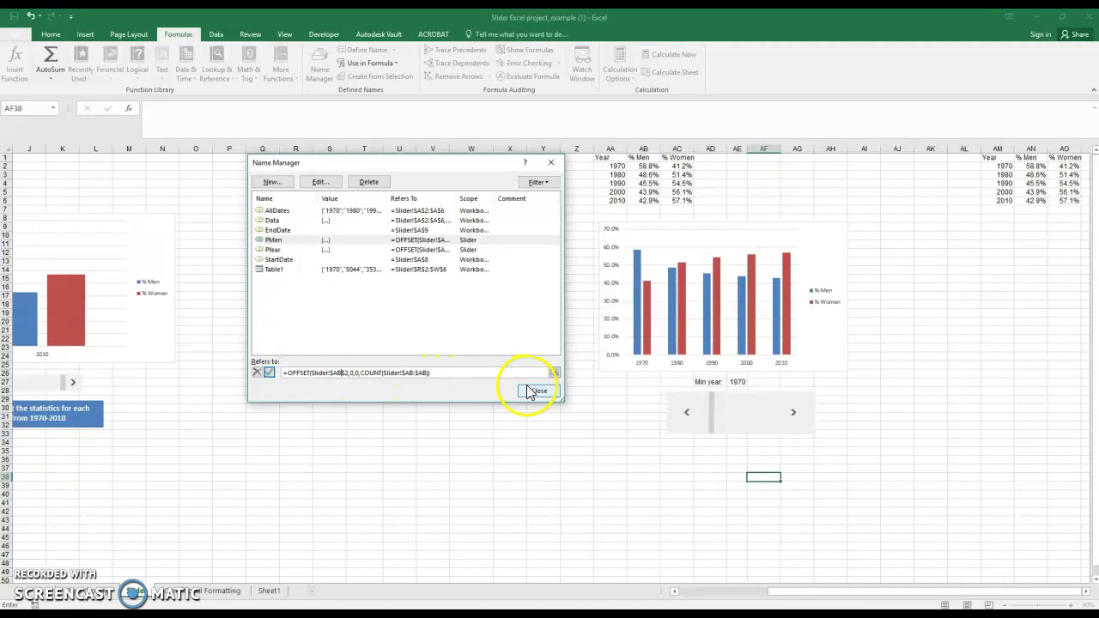
left_click(268, 372)
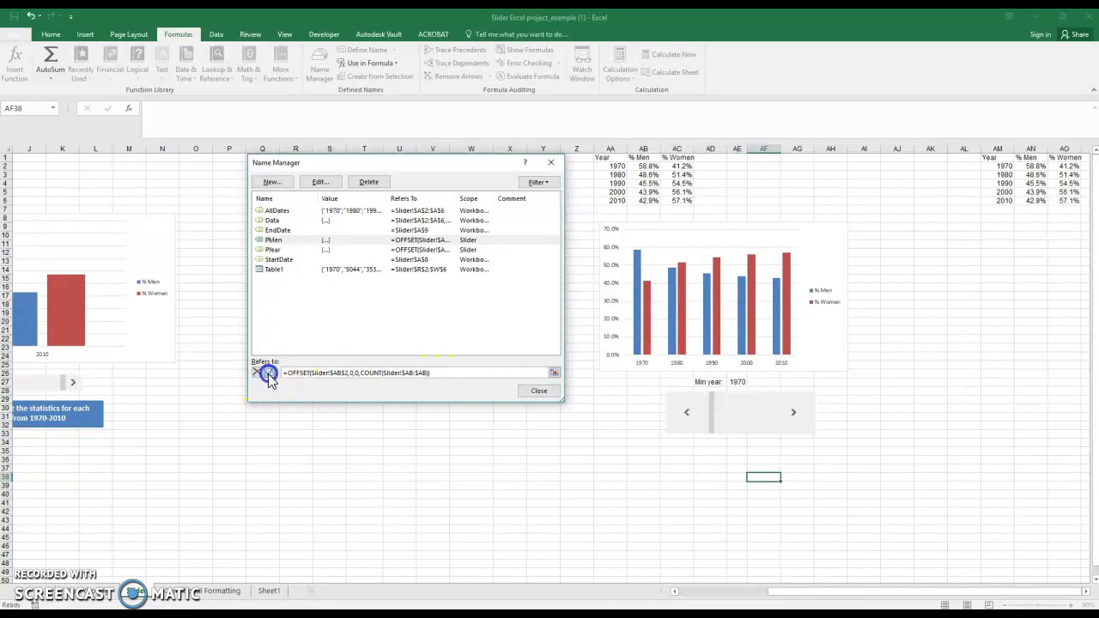
- Create a name PWomen from the copied PYear formula, scoped to the Slider sheet
left_click(303, 184)
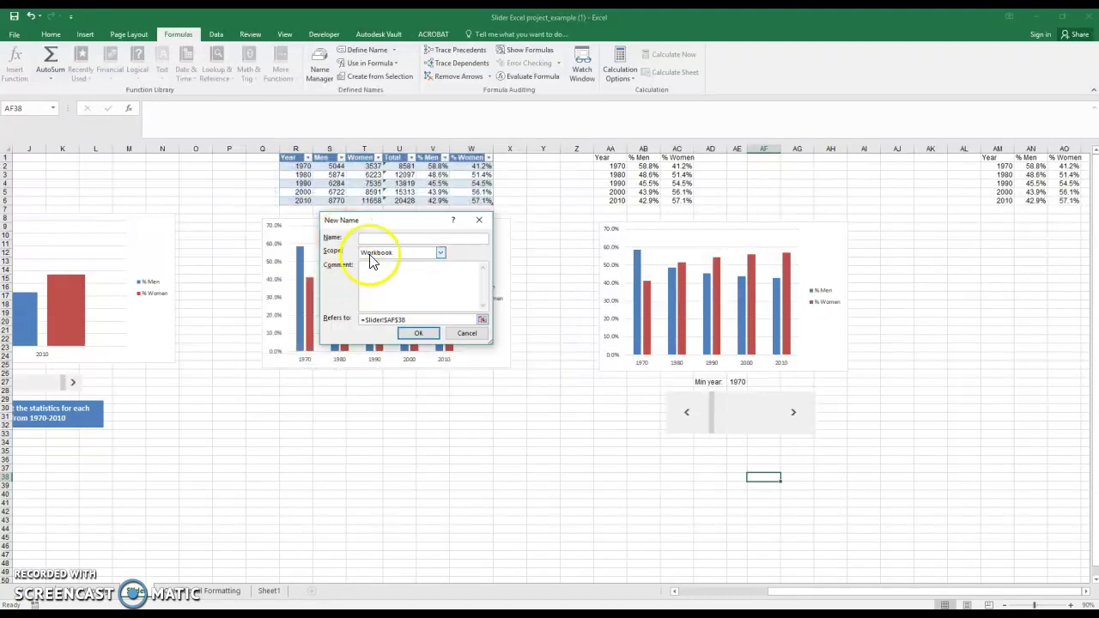
left_click(404, 252)
left_click(397, 279)
left_click(357, 316)
key("ctrl+v")
left_click(431, 334)
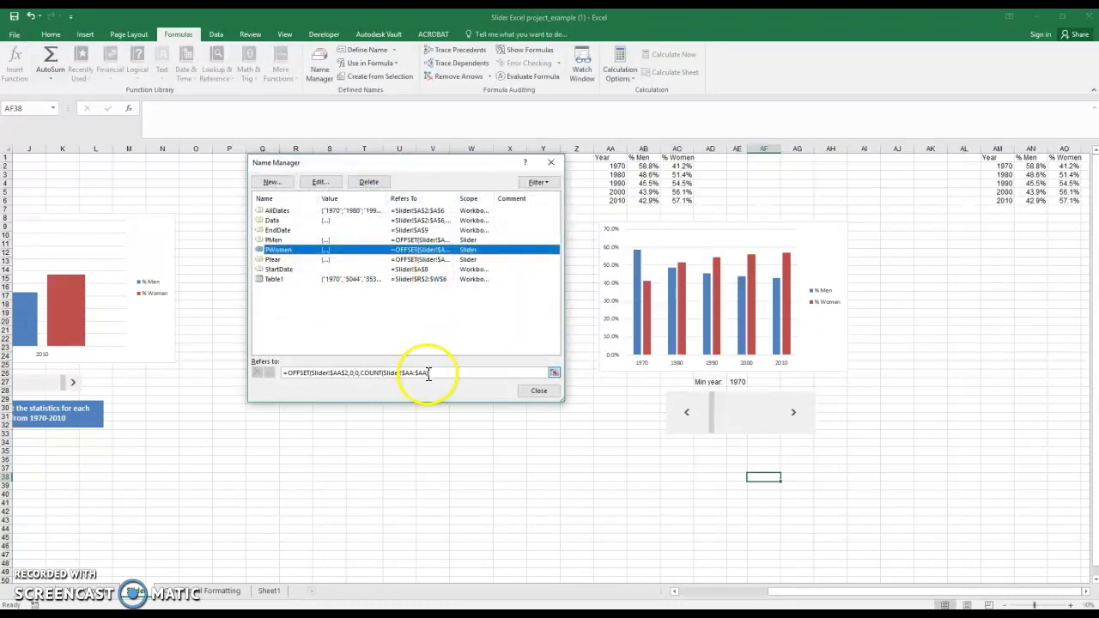
- Change the PWomen reference to =OFFSET(Slider!$AC$2,0,0,COUNT(Slider!$AC:$AC)), save it and close the name list
left_click(428, 372)
key("BackSpace")
type("C")
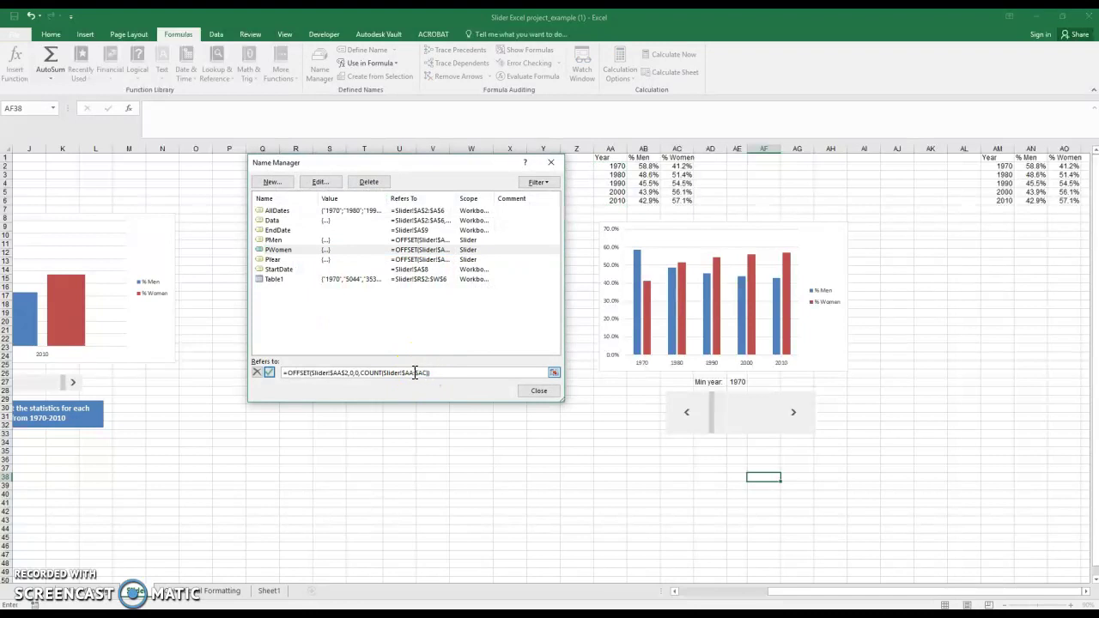
key("BackSpace")
type("C")
left_click(342, 374)
key("BackSpace")
type("C")
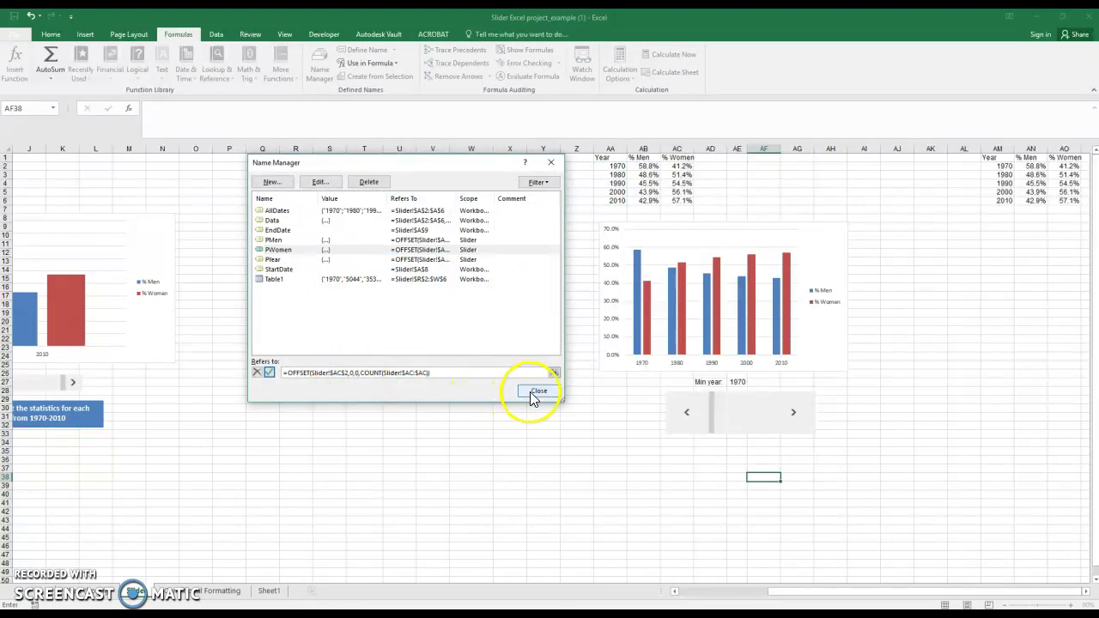
left_click(269, 374)
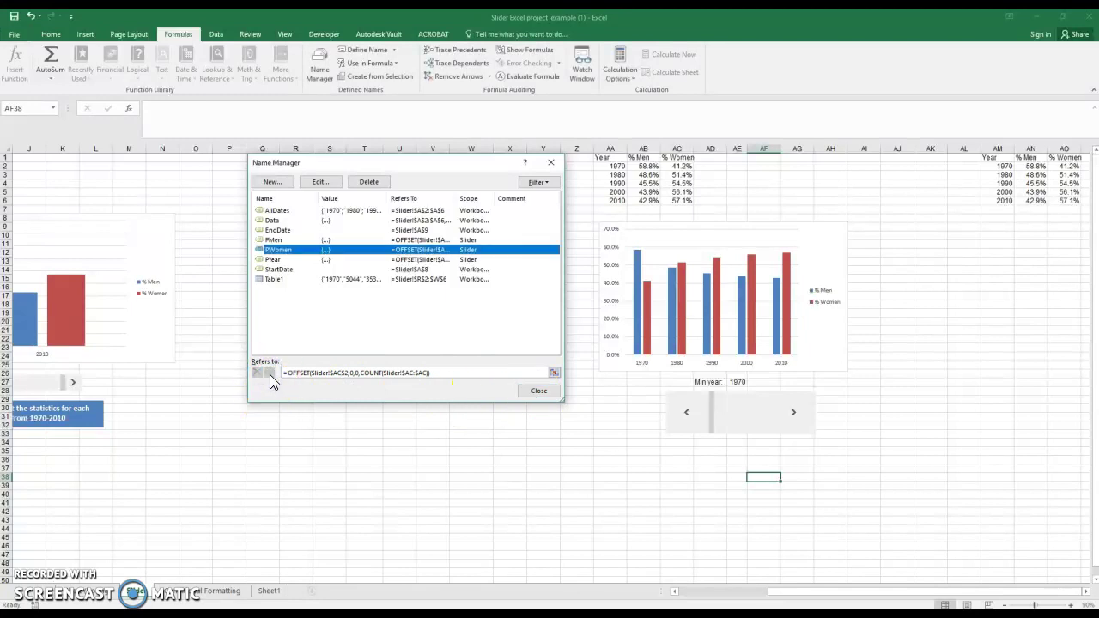
left_click(531, 390)
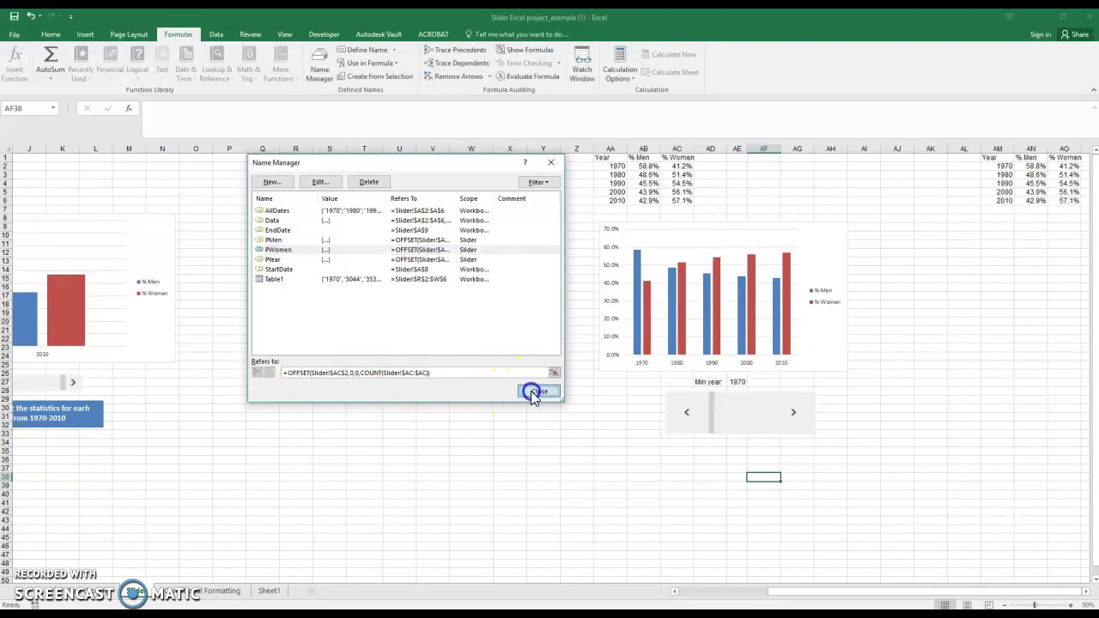
left_click(825, 261)
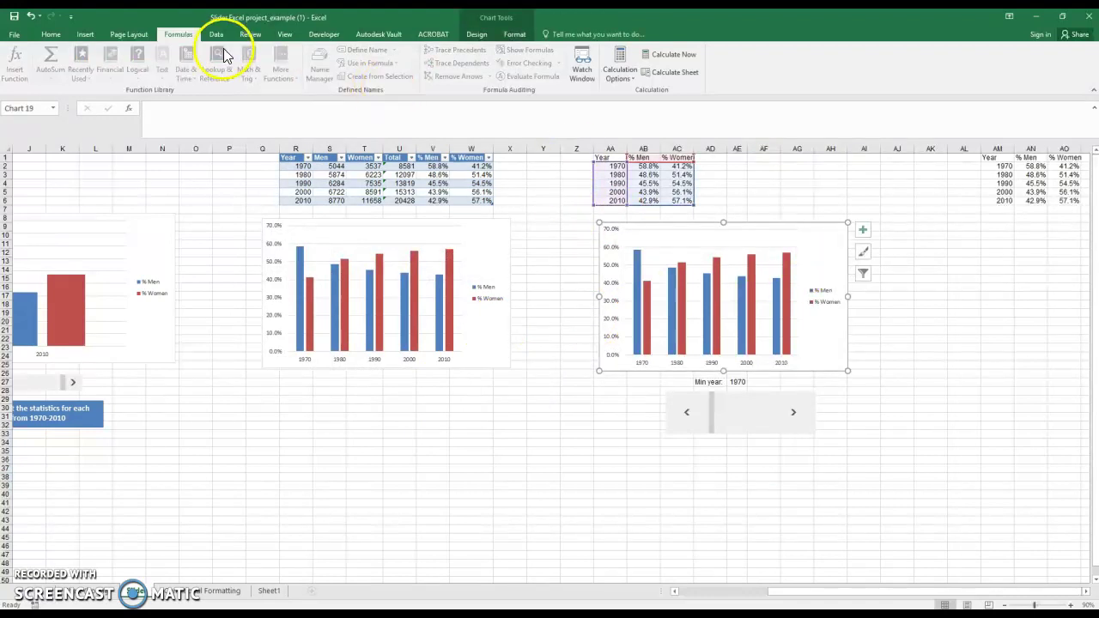
left_click(486, 39)
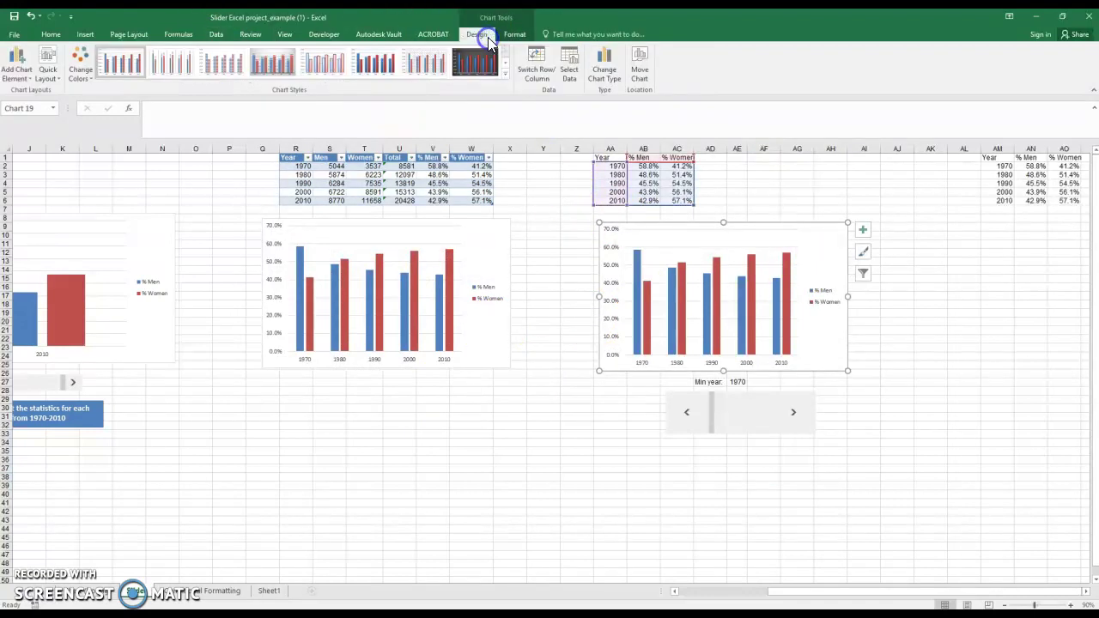
left_click(569, 62)
left_click(284, 313)
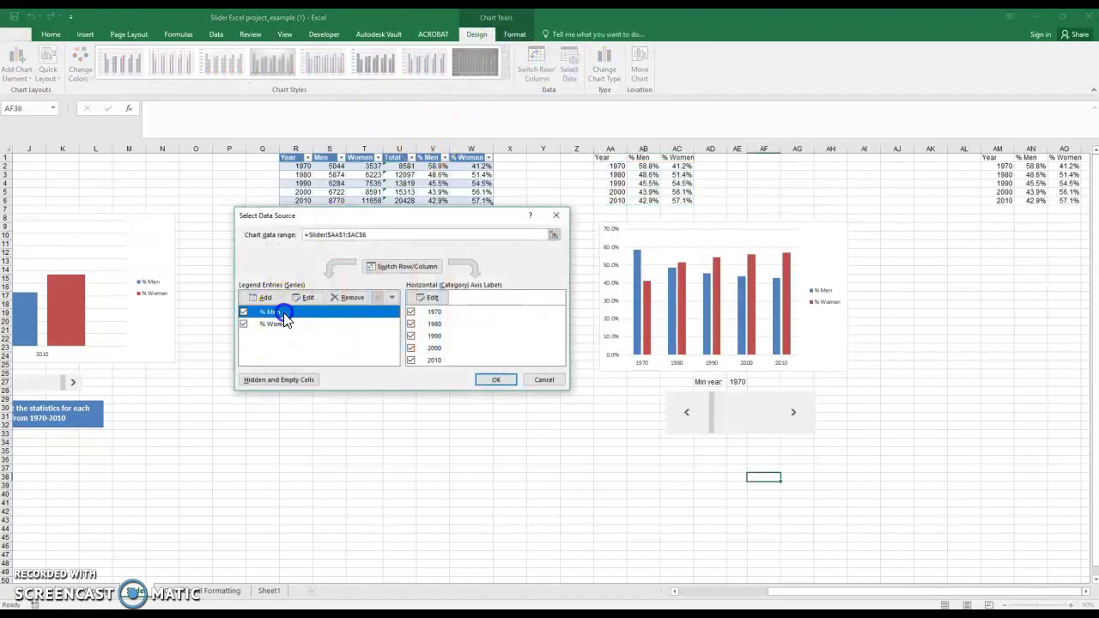
left_click(295, 292)
left_click(374, 319)
left_click_drag(344, 314, 343, 314)
type("Me")
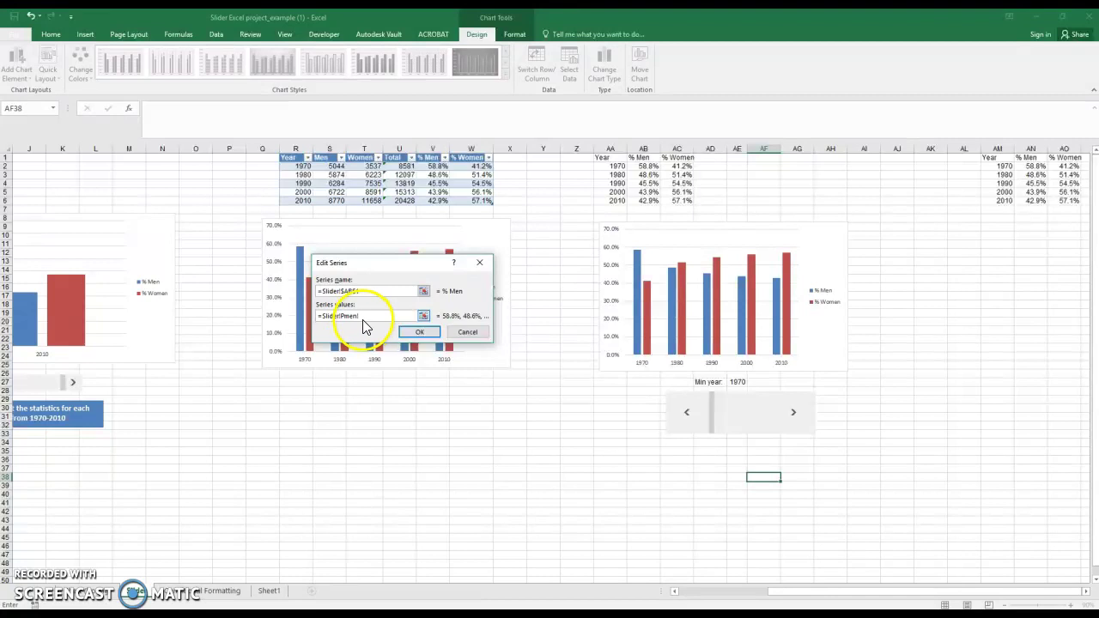
left_click(451, 333)
left_click(486, 381)
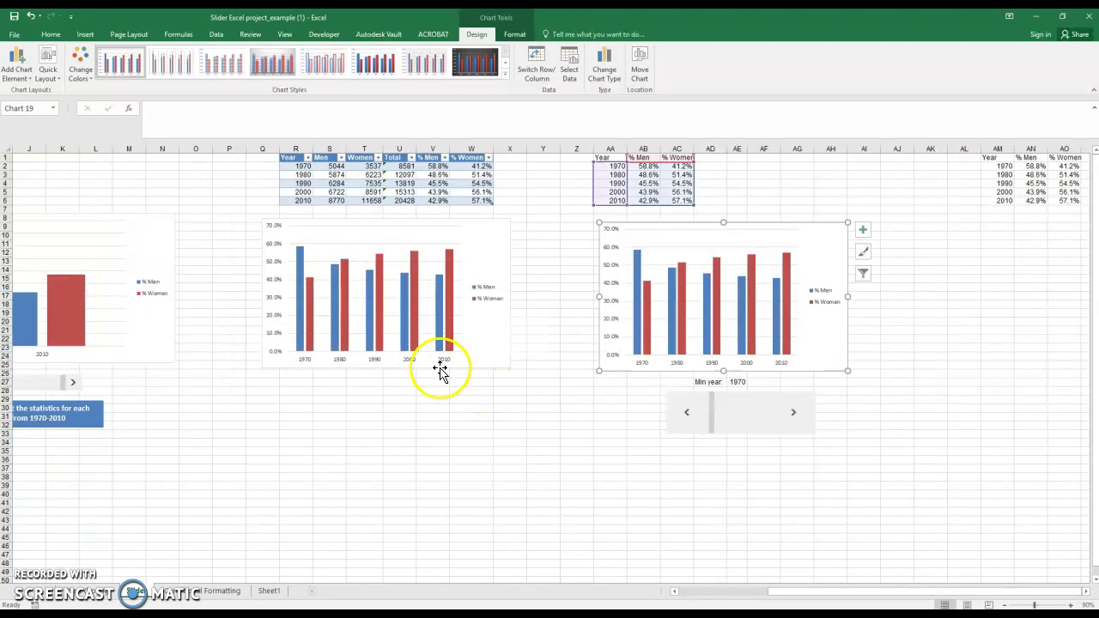
- Check the spelling of the PMen, PWomen and PYear defined names in the Name Manager
left_click(250, 35)
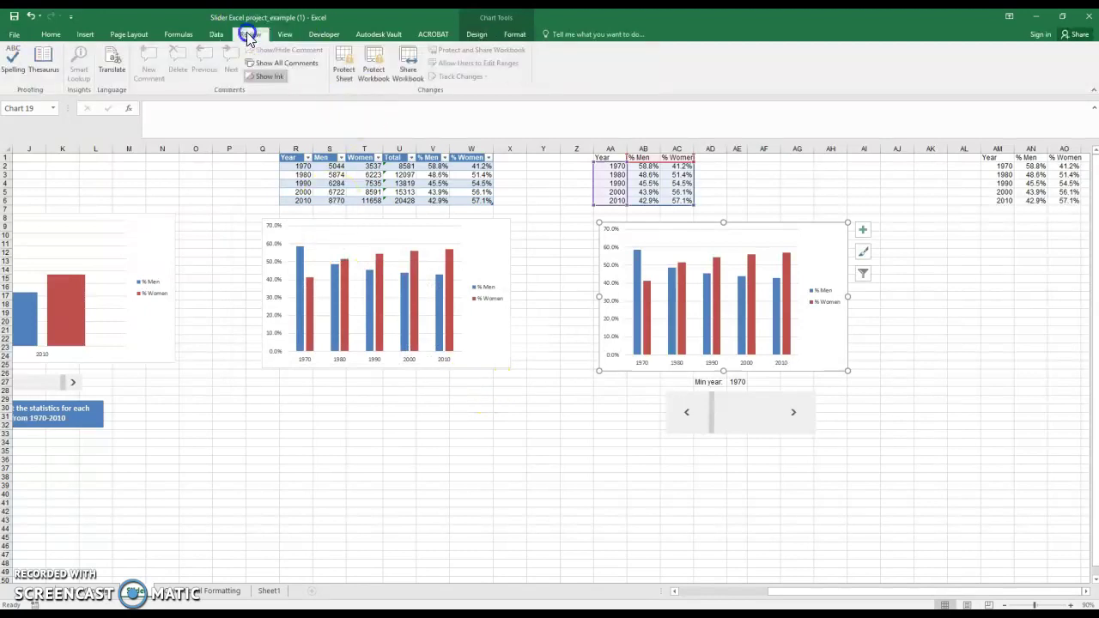
left_click(187, 36)
left_click(595, 356)
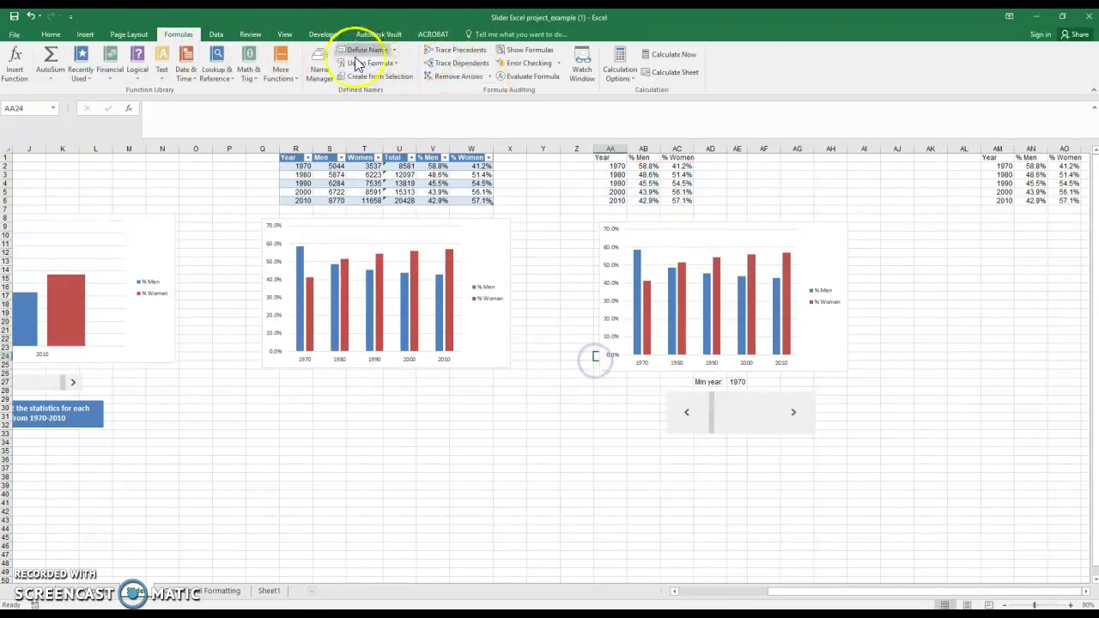
left_click(326, 66)
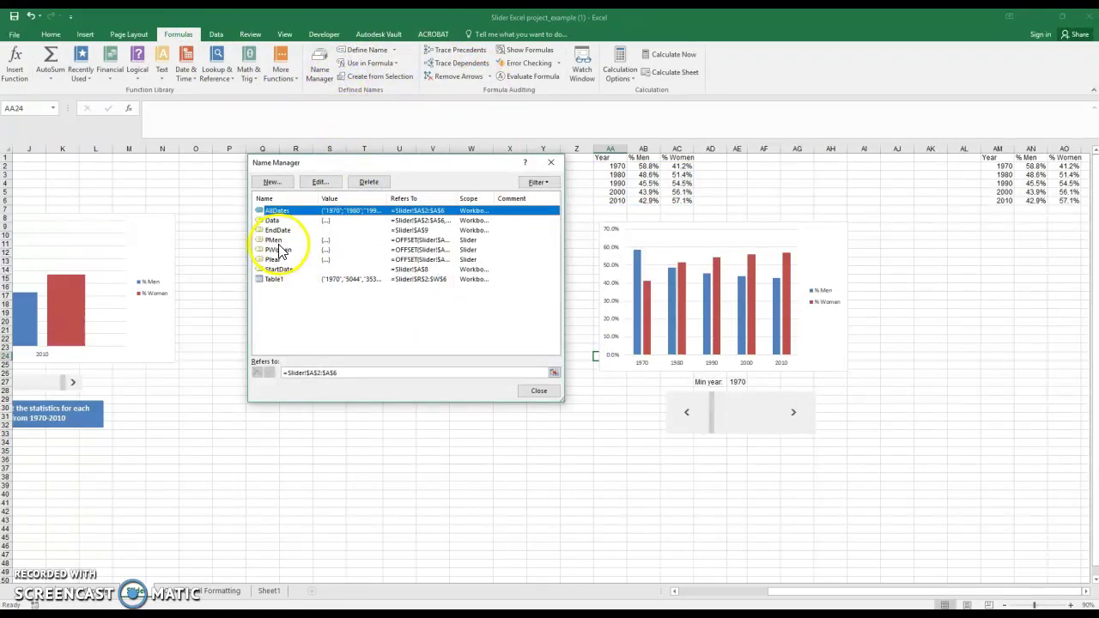
left_click(541, 392)
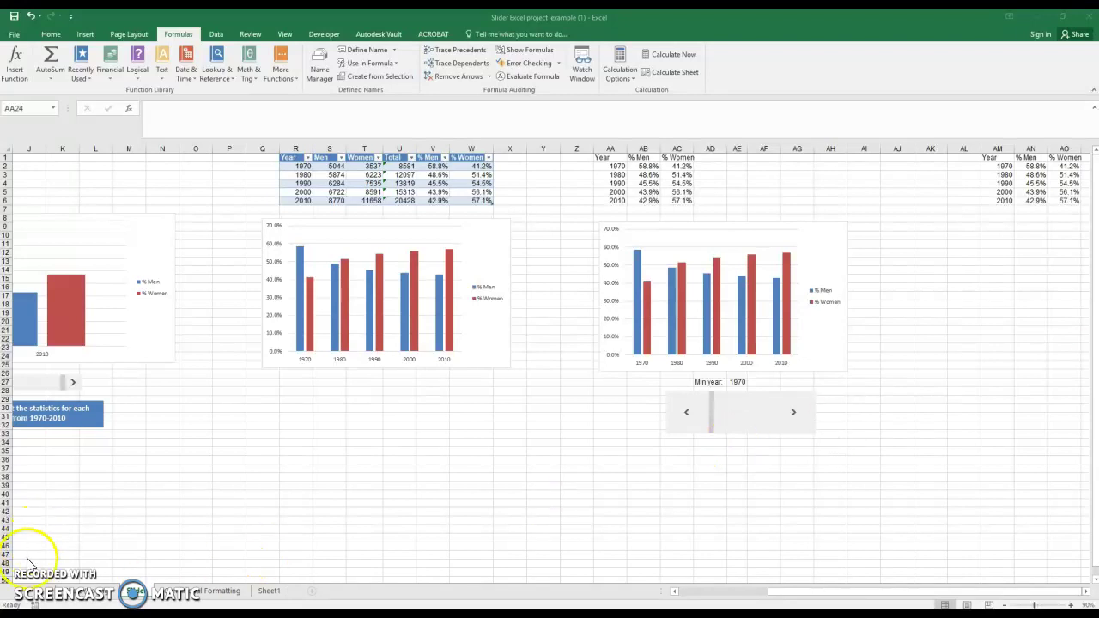
- Replace the cell range of the % Men series values in the Min year chart with the Slider sheet's PMen name
left_click(835, 247)
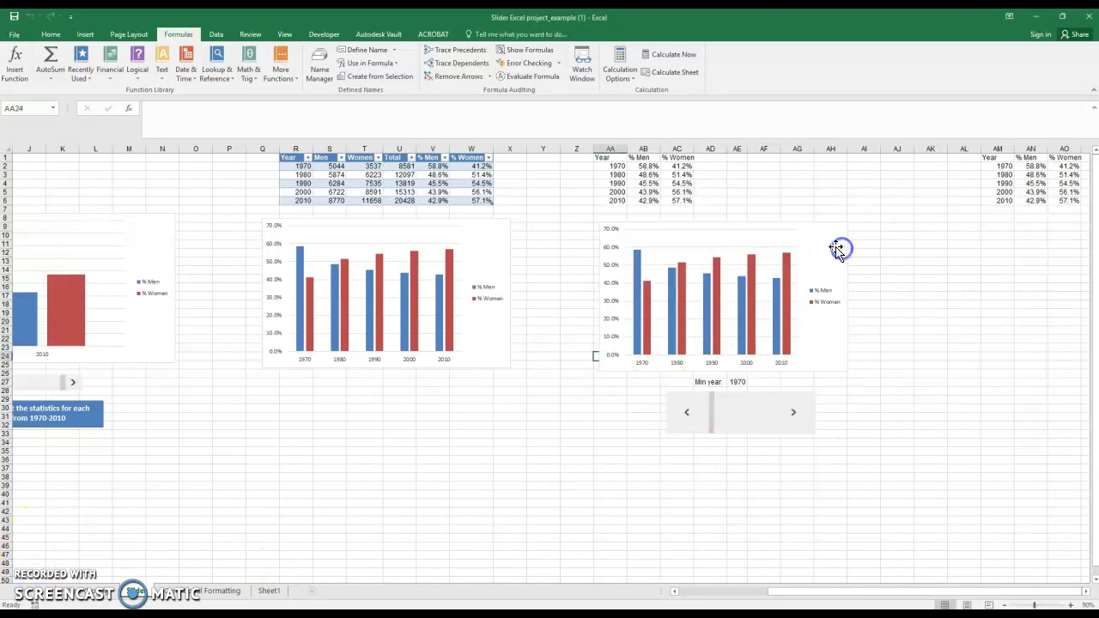
left_click(476, 35)
left_click(569, 63)
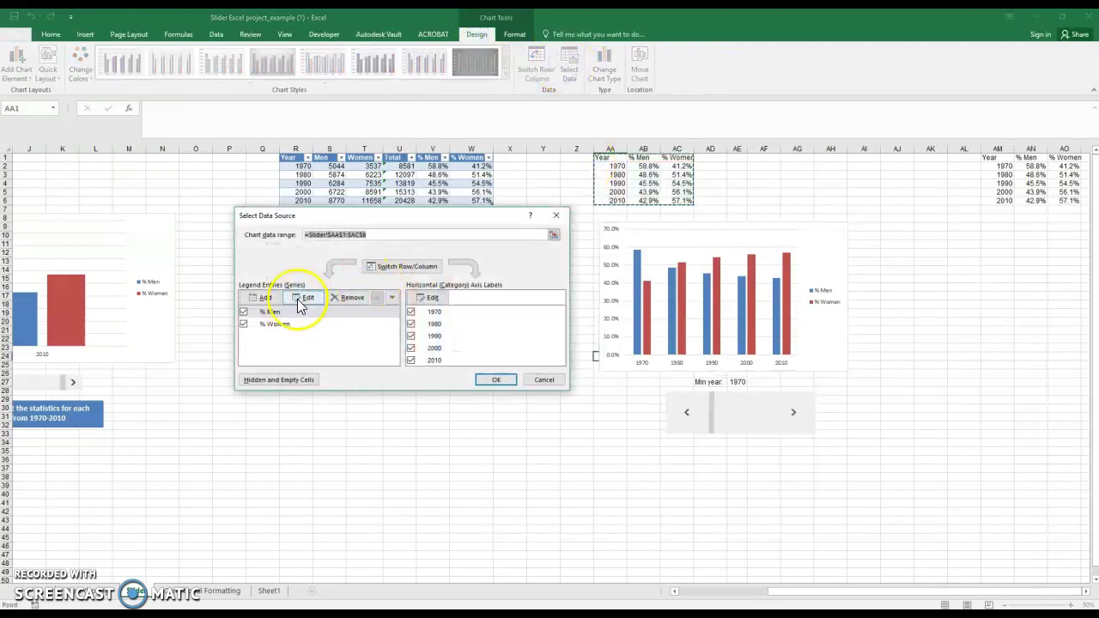
left_click(298, 299)
left_click_drag(387, 316, 351, 316)
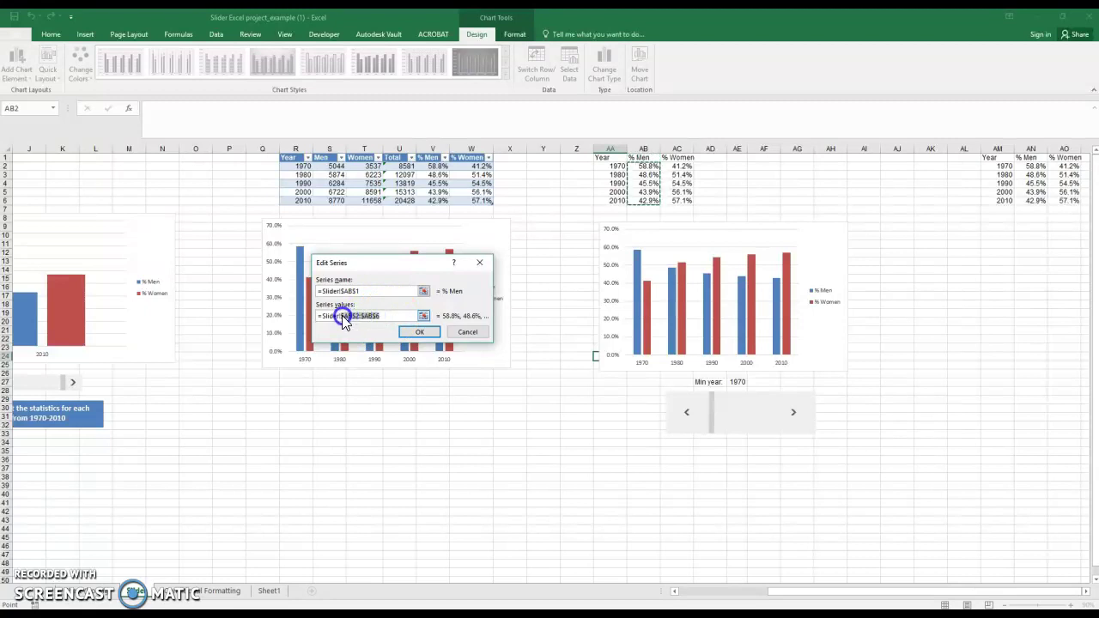
key("BackSpace")
left_click(419, 333)
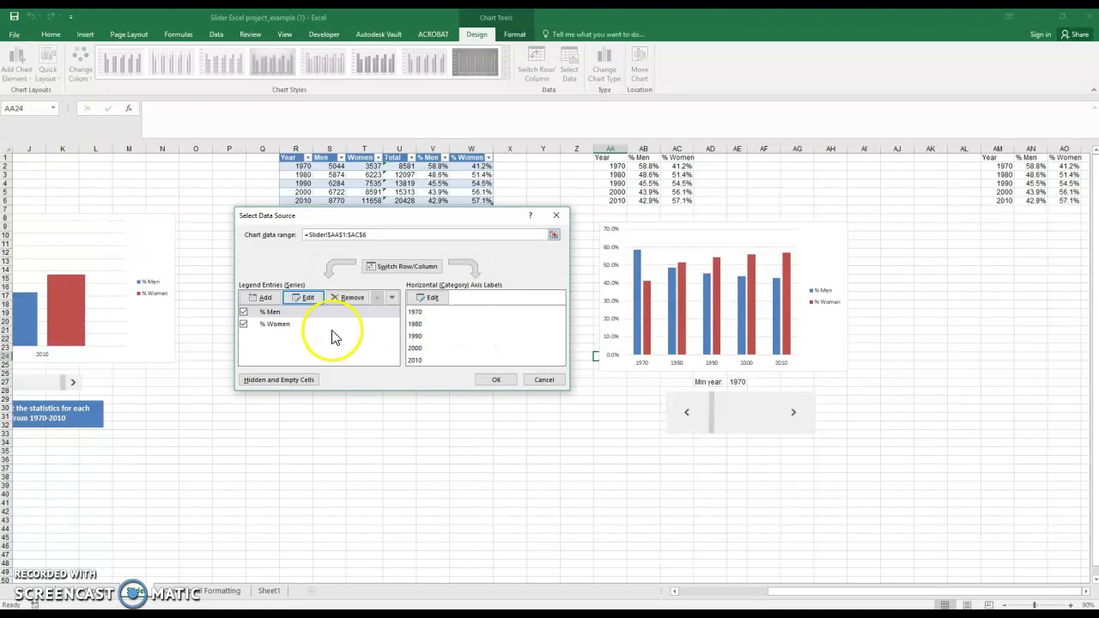
- Replace the cell range of the chart's % Women series values with the Slider sheet's PWomen name
left_click(292, 326)
left_click(302, 300)
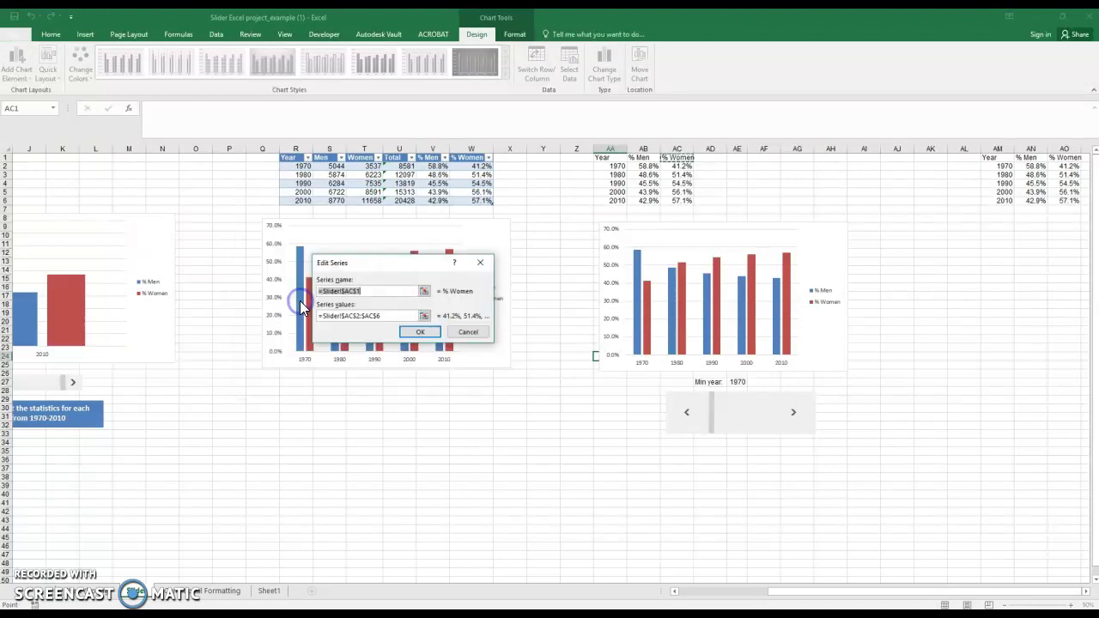
left_click(384, 318)
left_click_drag(383, 316, 336, 314)
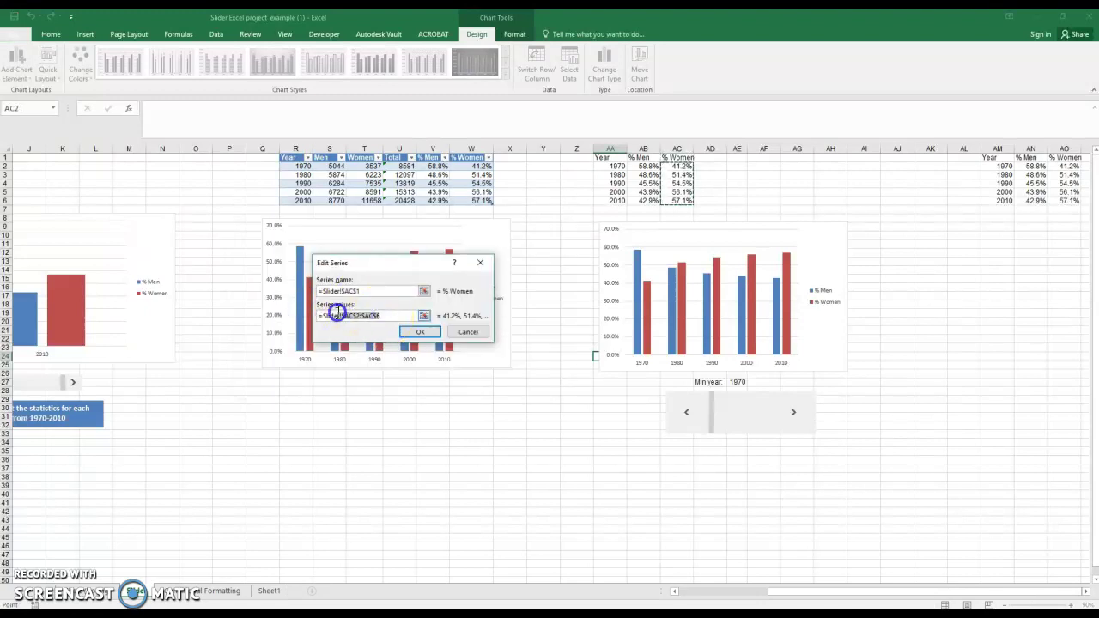
key("BackSpace")
left_click(412, 332)
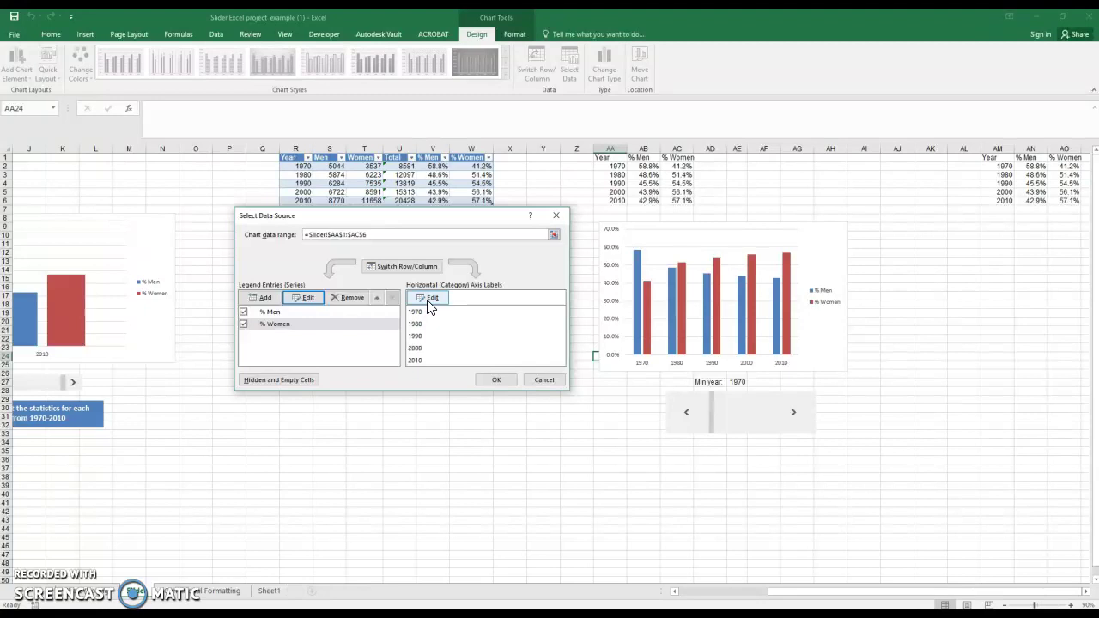
- Set the chart's horizontal axis label range to the Slider sheet's PYear name and apply the data source changes
left_click(428, 298)
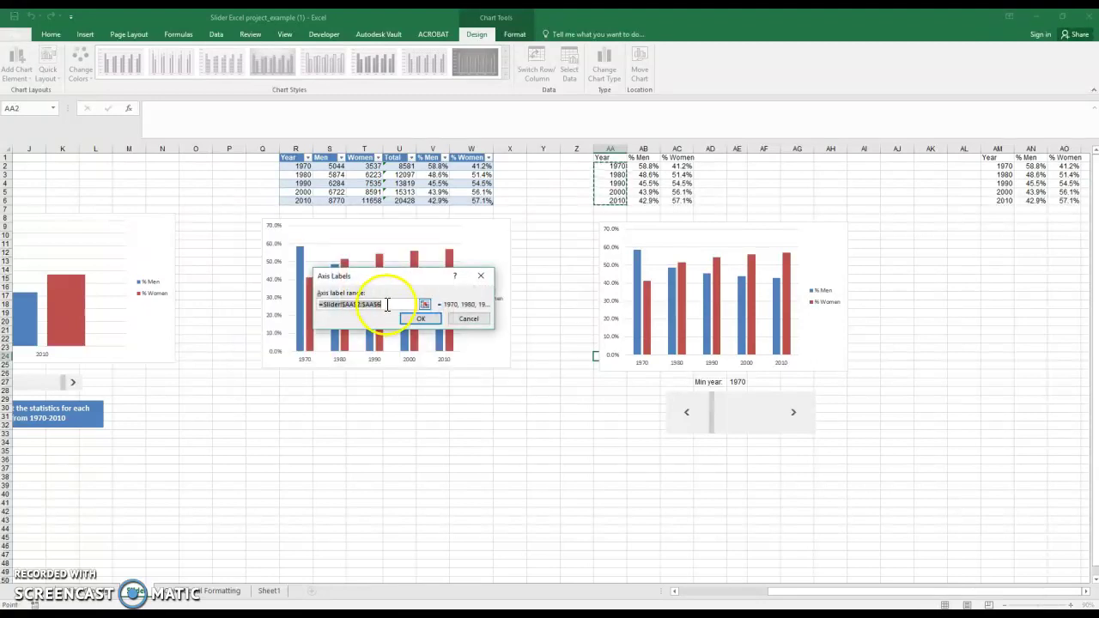
left_click_drag(387, 304, 347, 304)
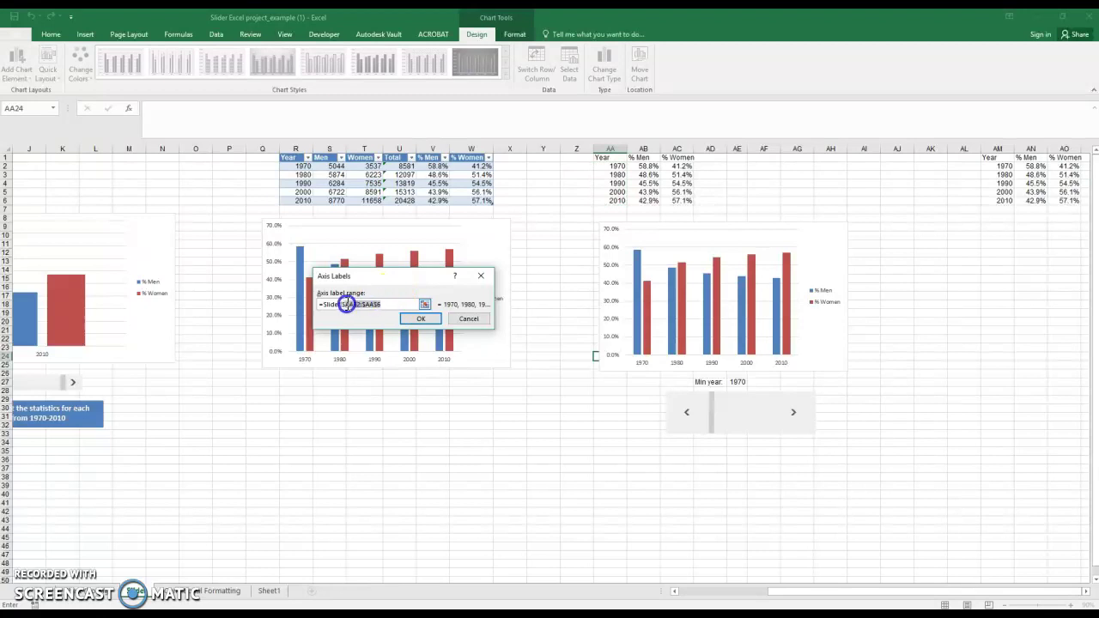
type("PYear")
left_click(421, 319)
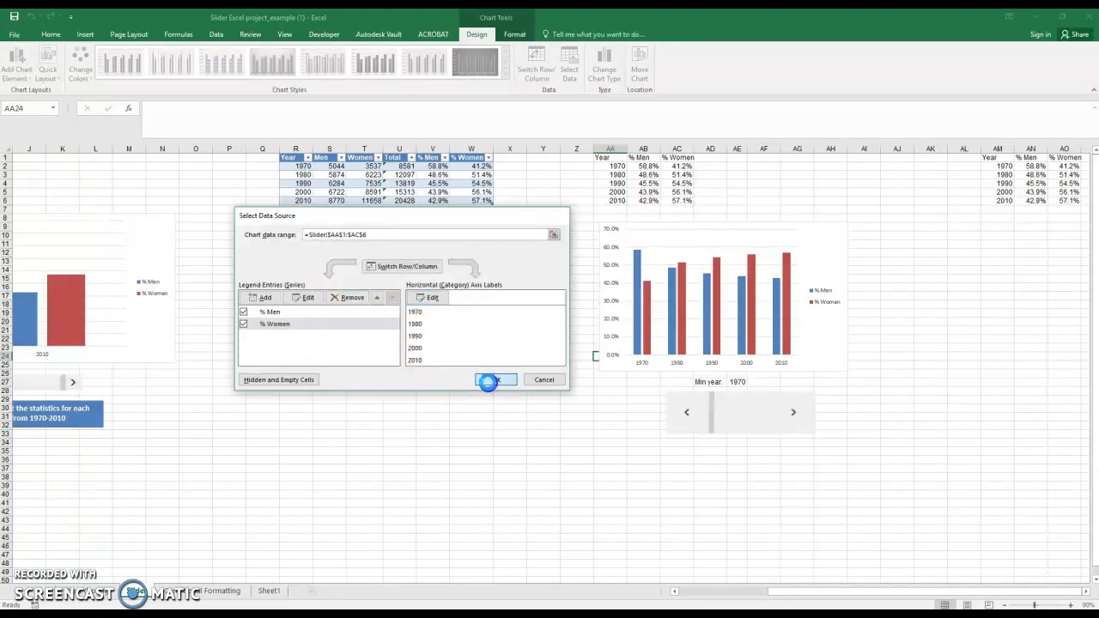
left_click(487, 382)
- Test the chart's scroll bar by raising the minimum year to 1990, returning to 1970, then advancing one increment and back
left_click(663, 443)
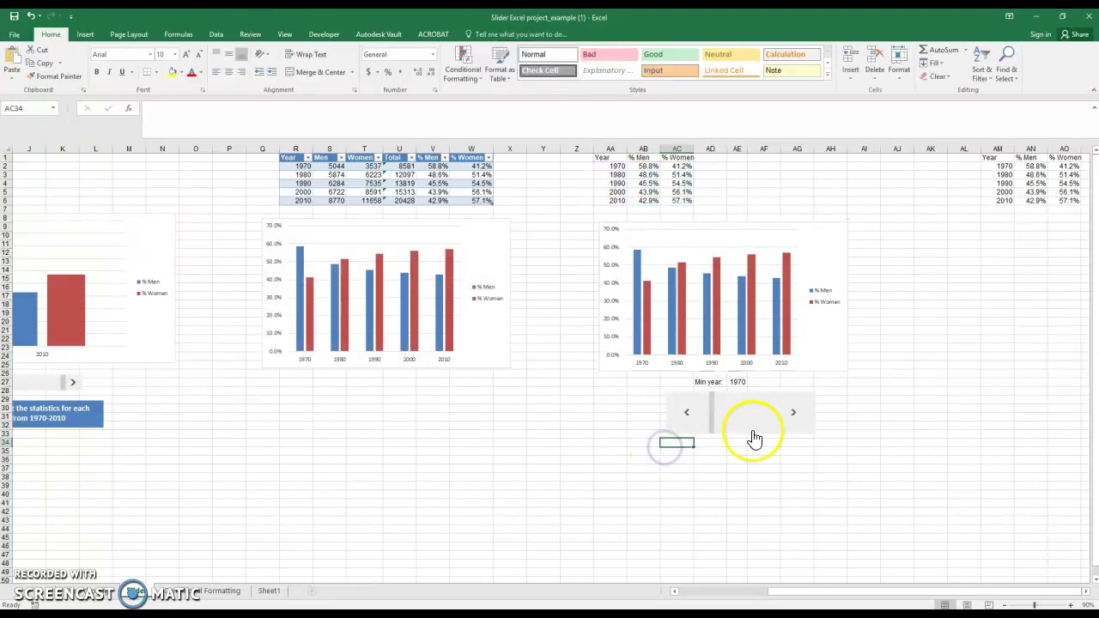
left_click(788, 418)
left_click(790, 422)
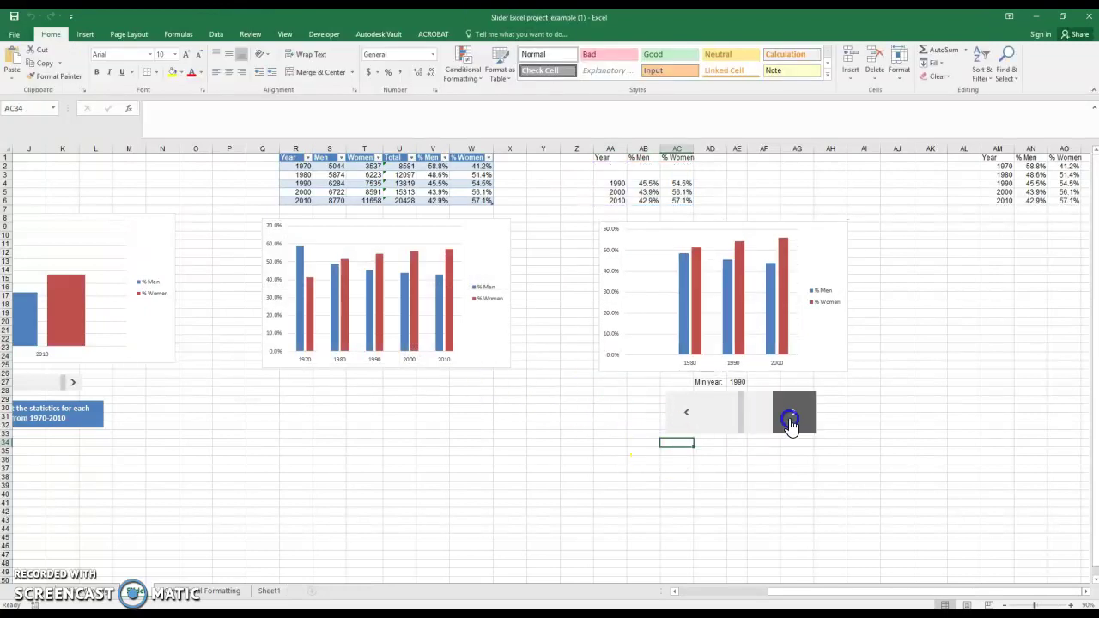
left_click(688, 419)
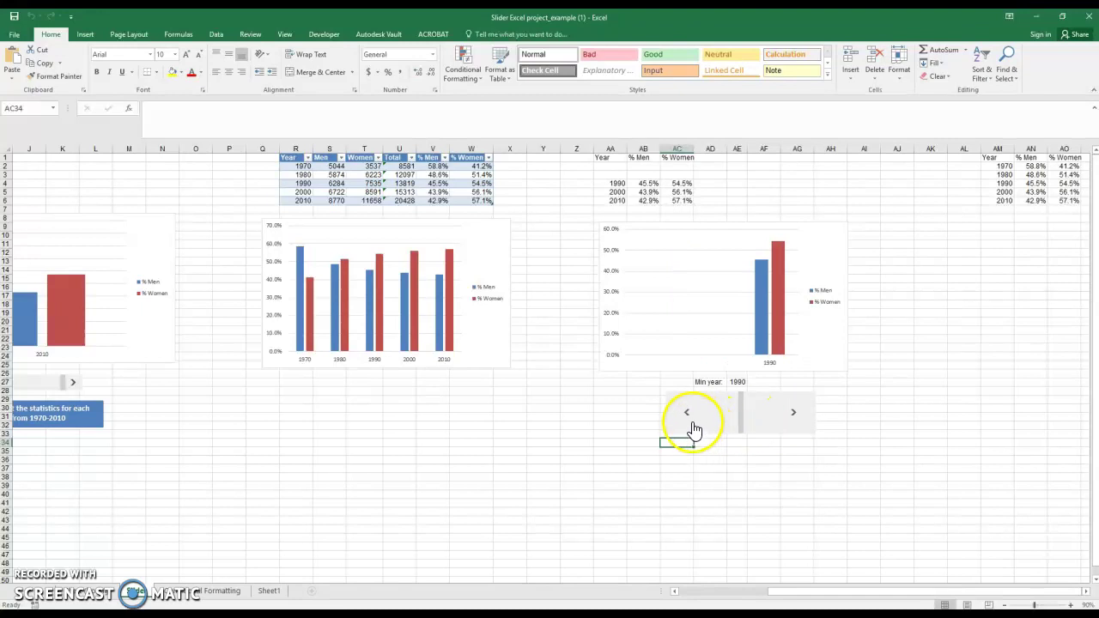
left_click(690, 420)
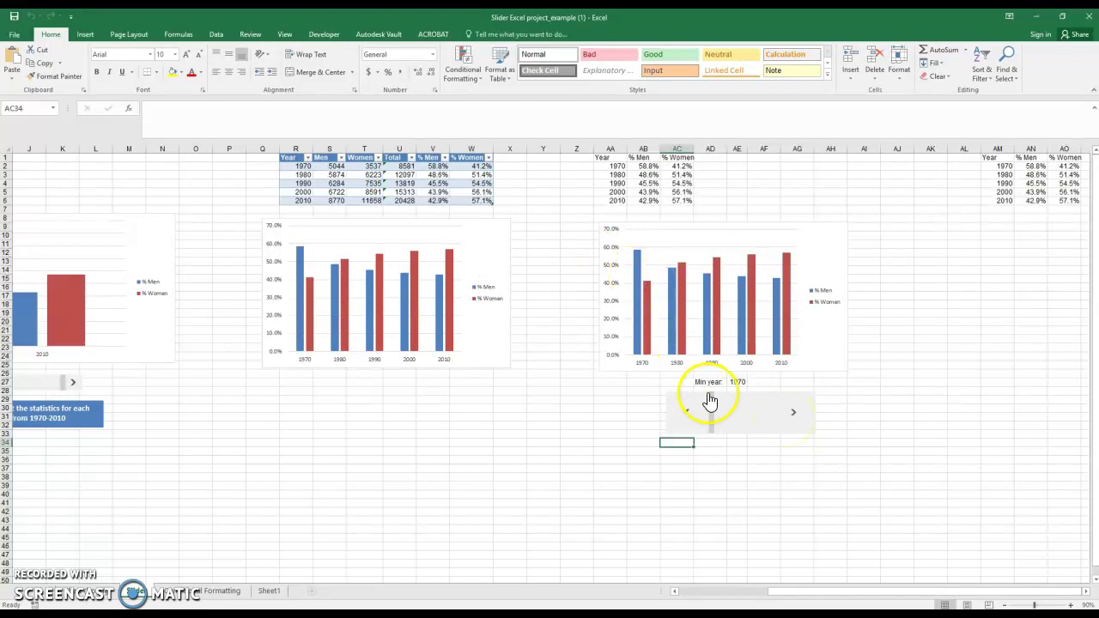
left_click(793, 418)
left_click(694, 421)
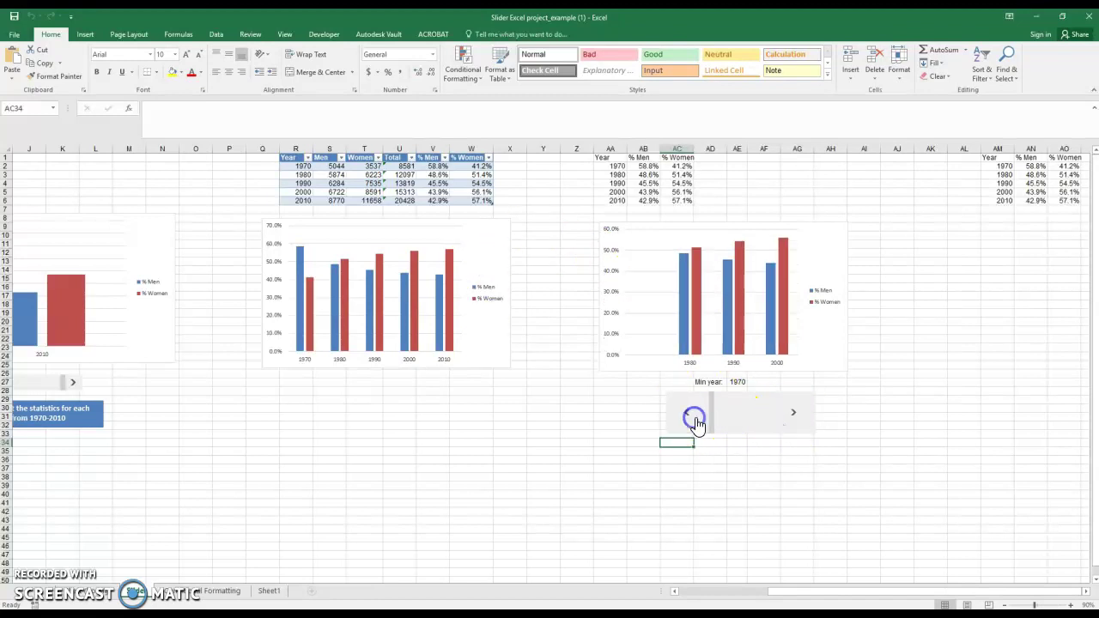
- Clear the 2000 and 2010 rows in AA5:AC6 to test the chart, and undo the deletion
left_click_drag(620, 191, 681, 202)
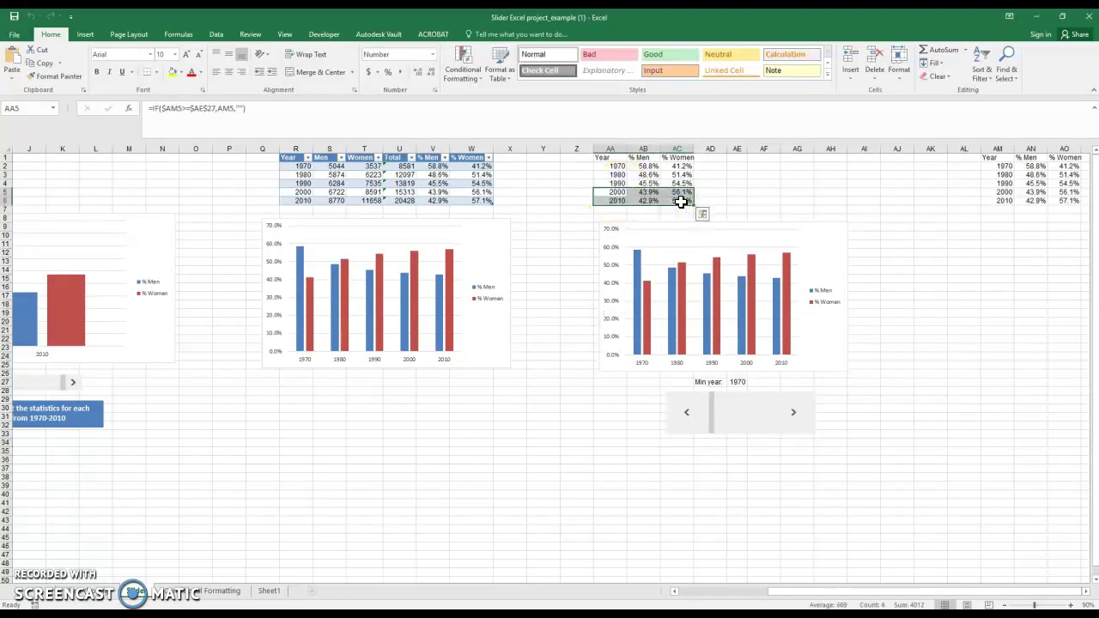
key("Delete")
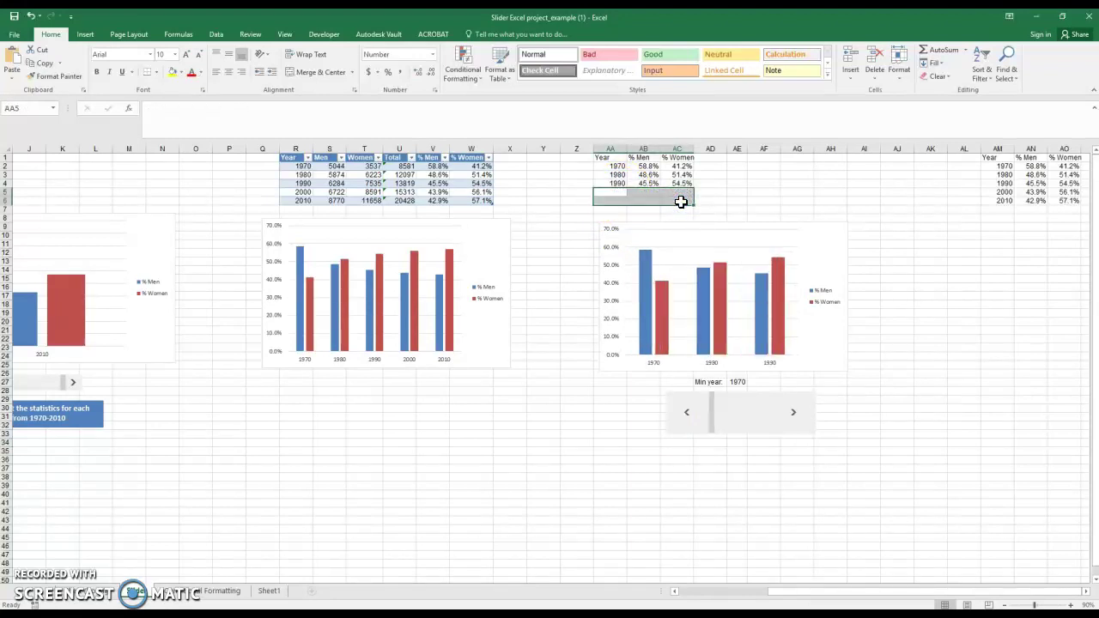
key("ctrl+z")
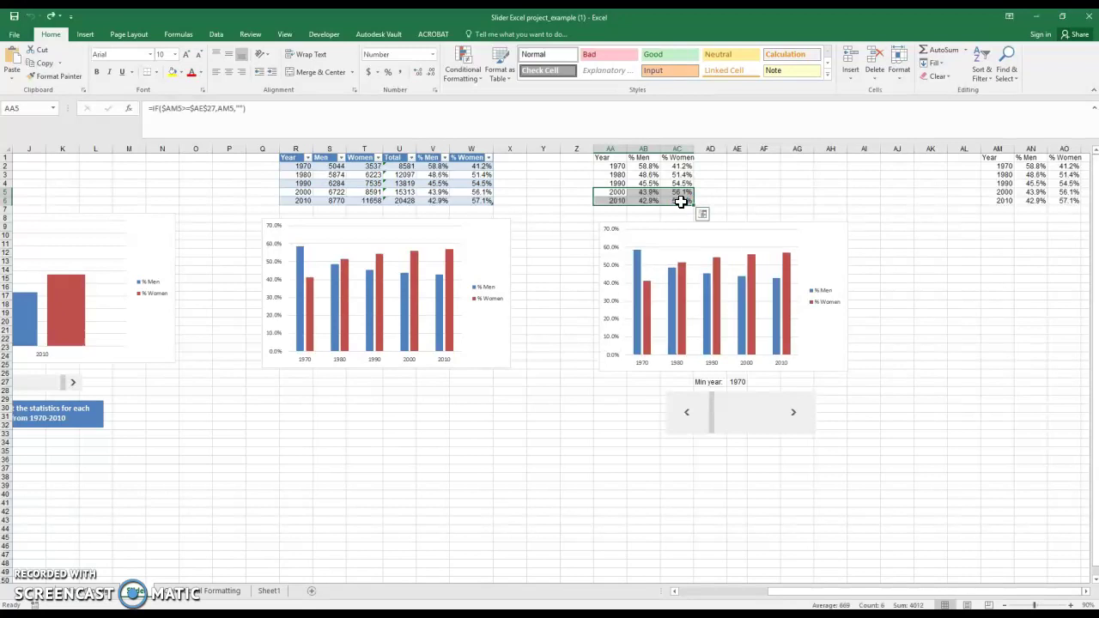
- Advance the chart's scroll bar one increment at a time to minimum year 2000, inspecting cell AA2's formula along the way
left_click(799, 442)
left_click(795, 421)
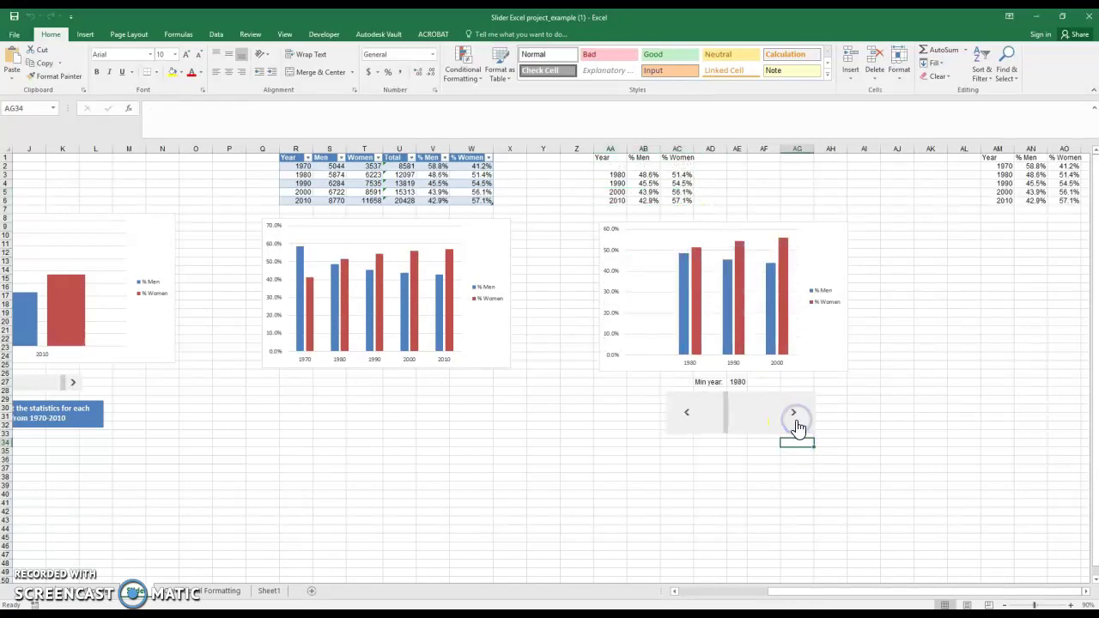
left_click(733, 312)
left_click(613, 166)
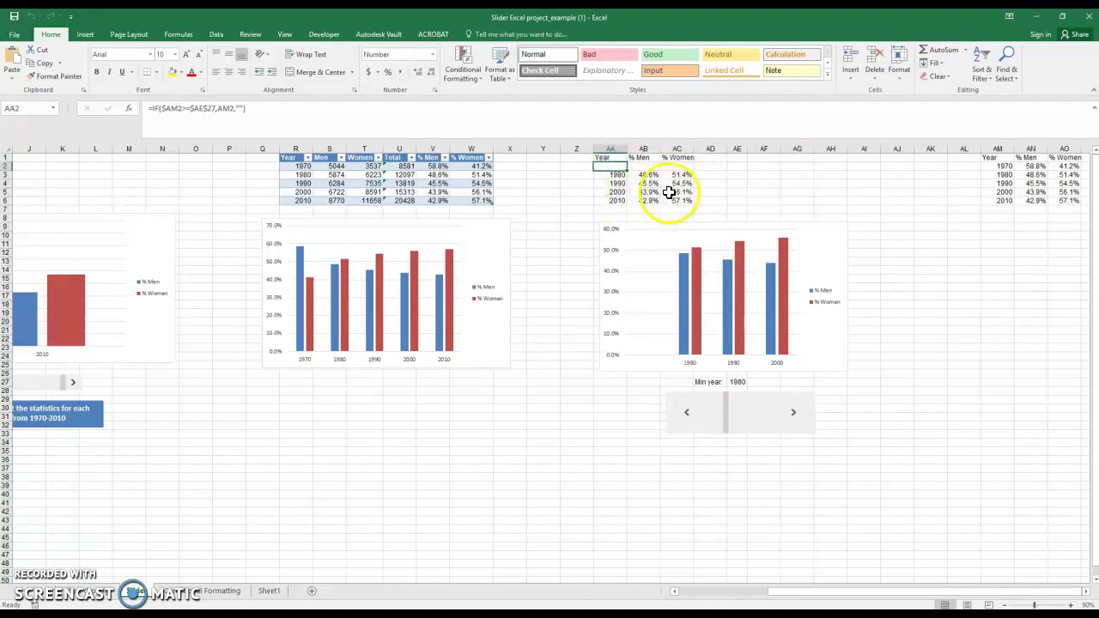
left_click(807, 415)
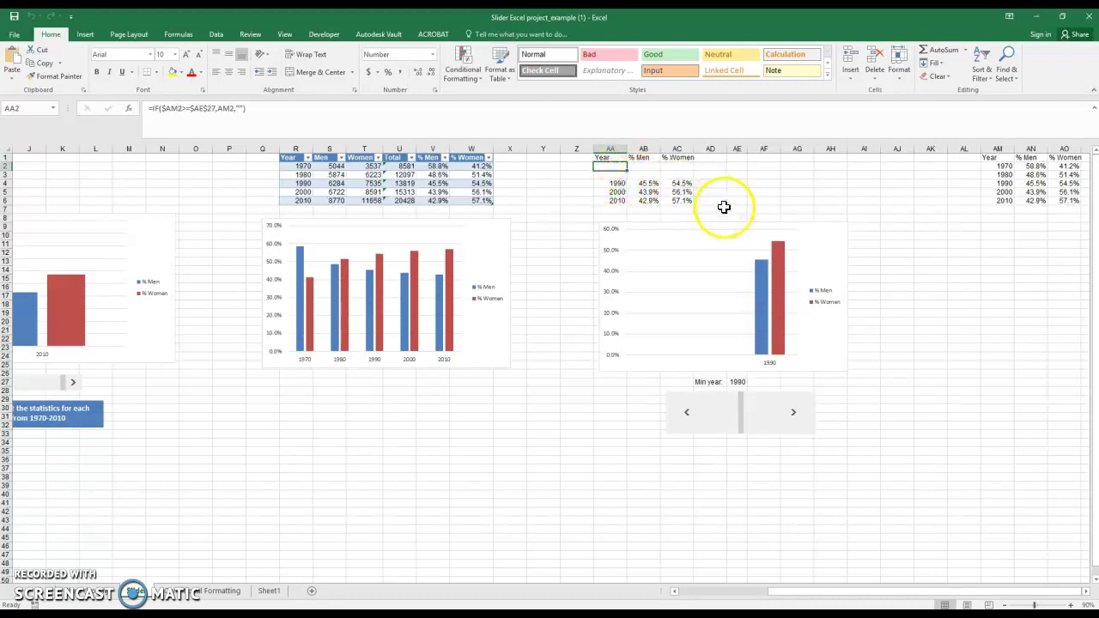
left_click(807, 424)
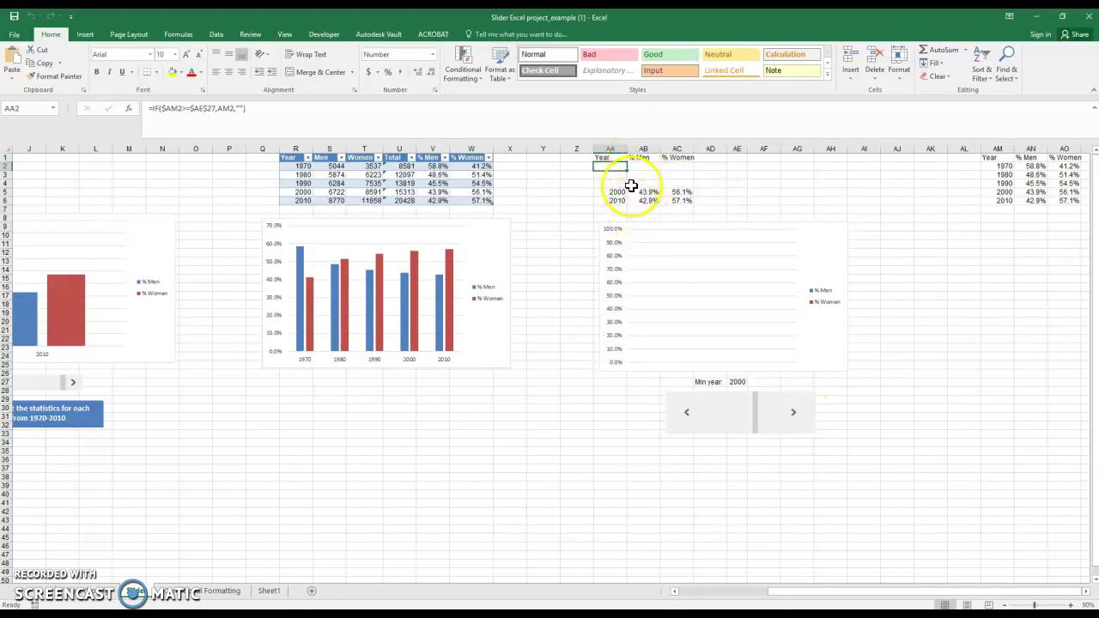
- Test the chart's scroll bar by raising the minimum year to 2010 and returning it to 1970
left_click(791, 424)
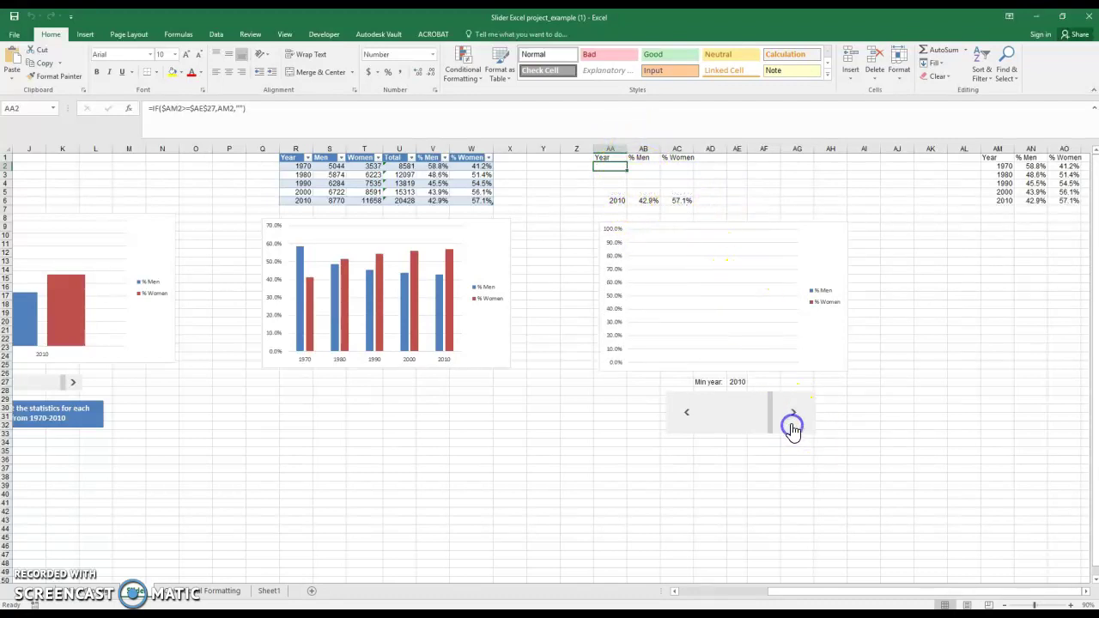
double_click(693, 409)
left_click(693, 411)
left_click(694, 411)
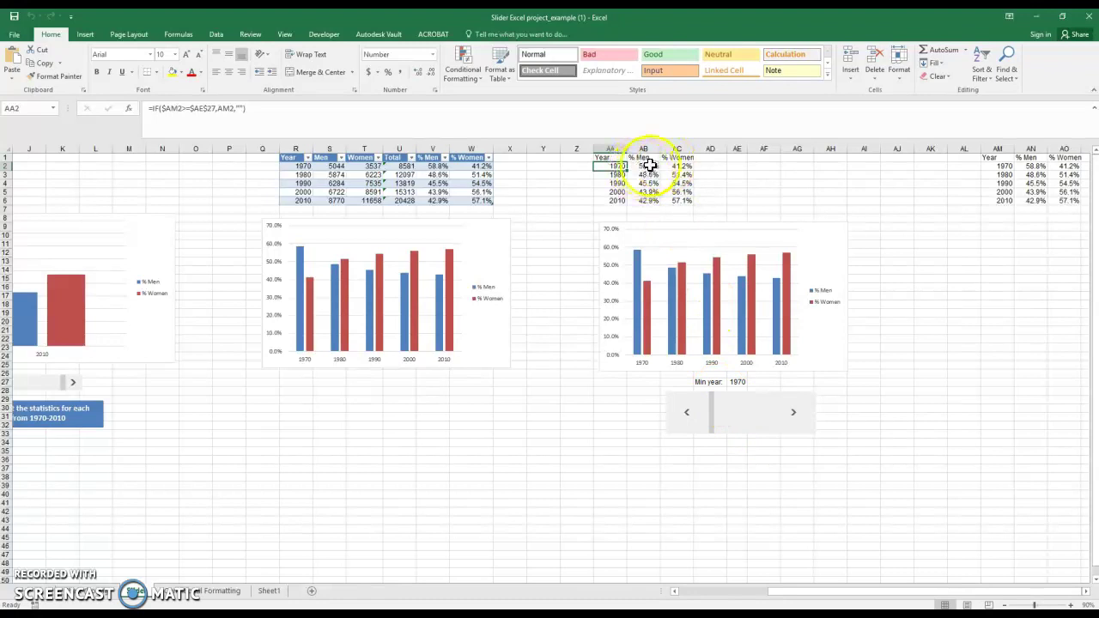
- Compare the AA2:AC6 data with the chart by raising the minimum year to 1990 and returning it to 1970
left_click_drag(619, 165, 690, 202)
left_click(795, 410)
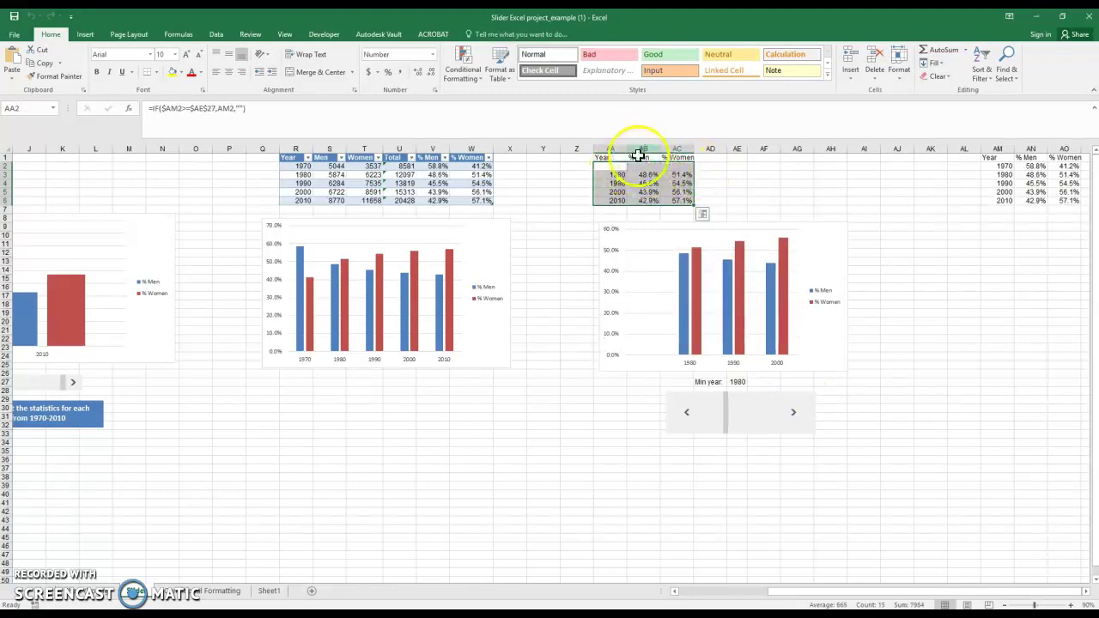
left_click(804, 411)
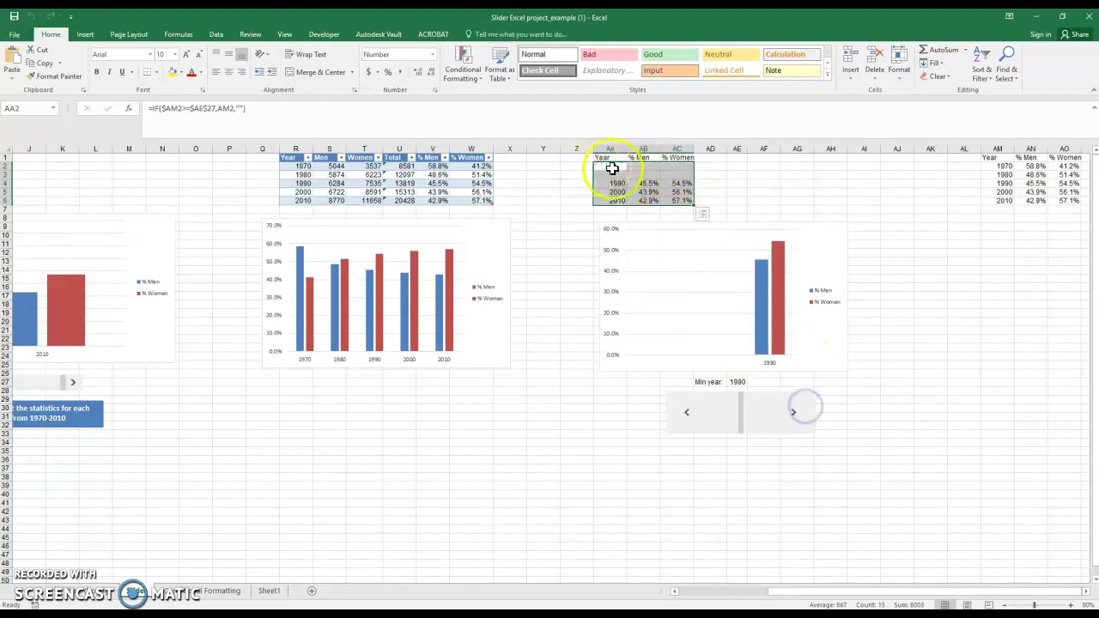
left_click(729, 164)
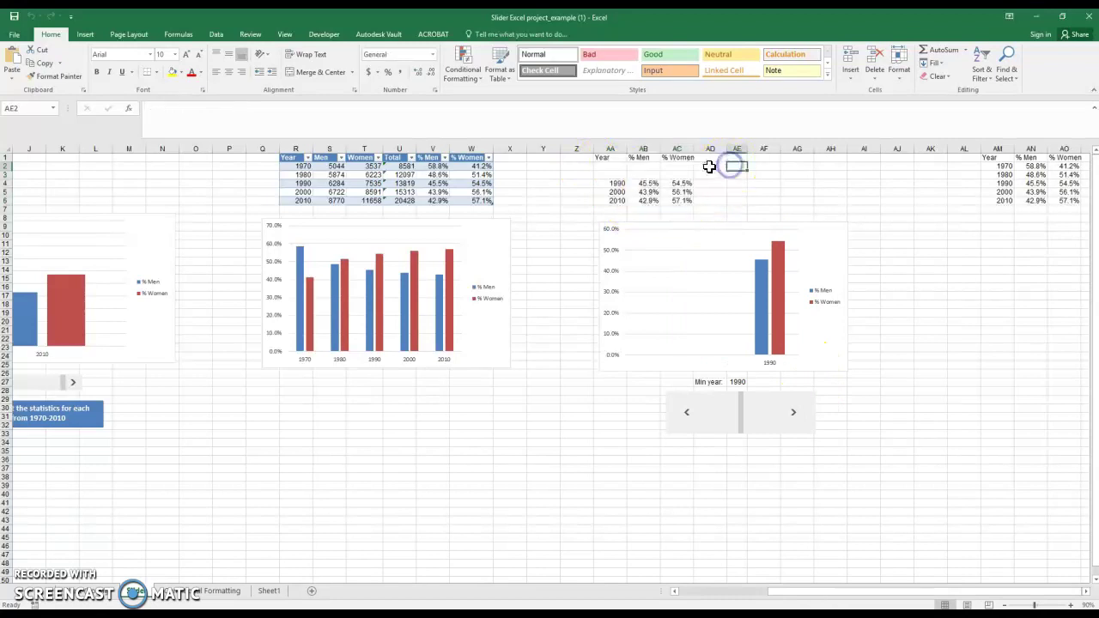
left_click(690, 417)
left_click(690, 418)
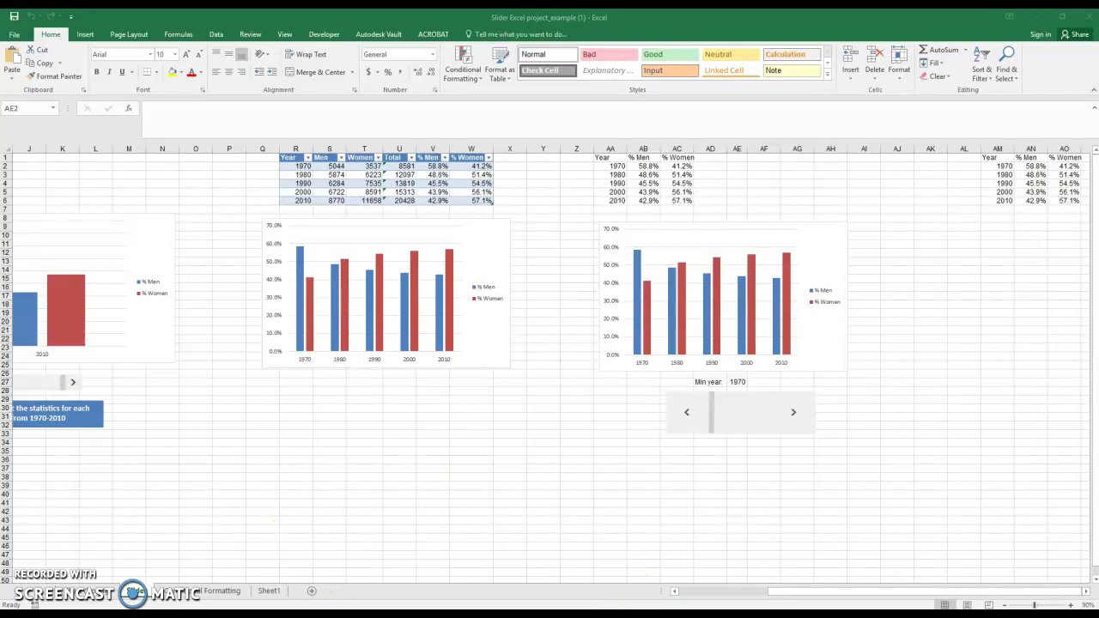
- Copy the Excel 2010 IFERROR/INDEX/AGGREGATE formula text from the MrExcel blank-removal thread and paste it into cell AE1 of the Excel workbook
left_click_drag(1097, 532, 310, 155)
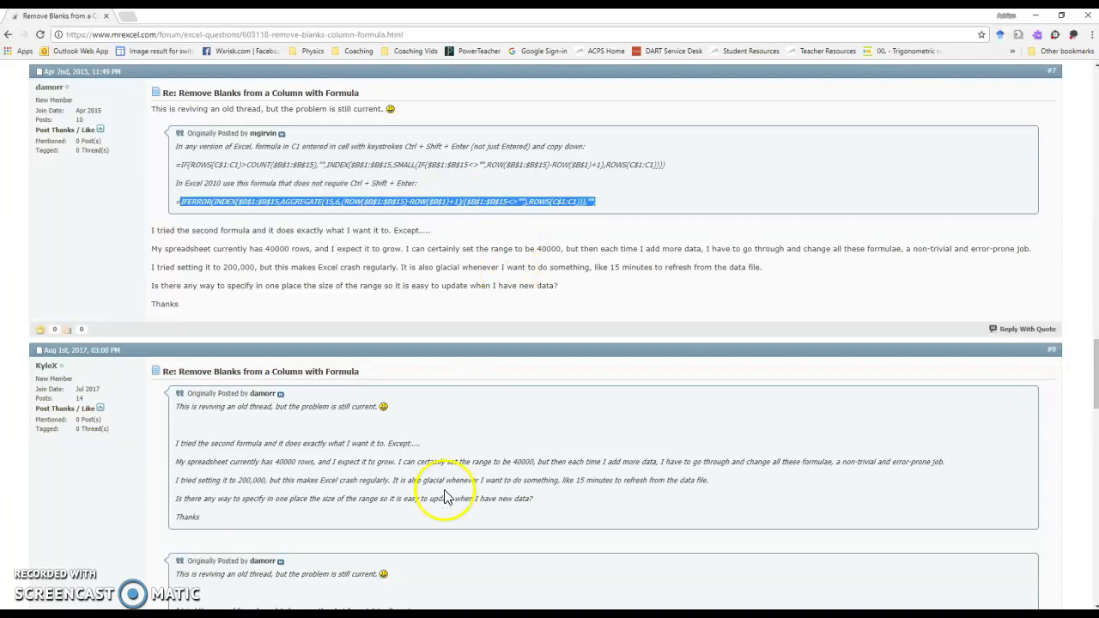
left_click(181, 613)
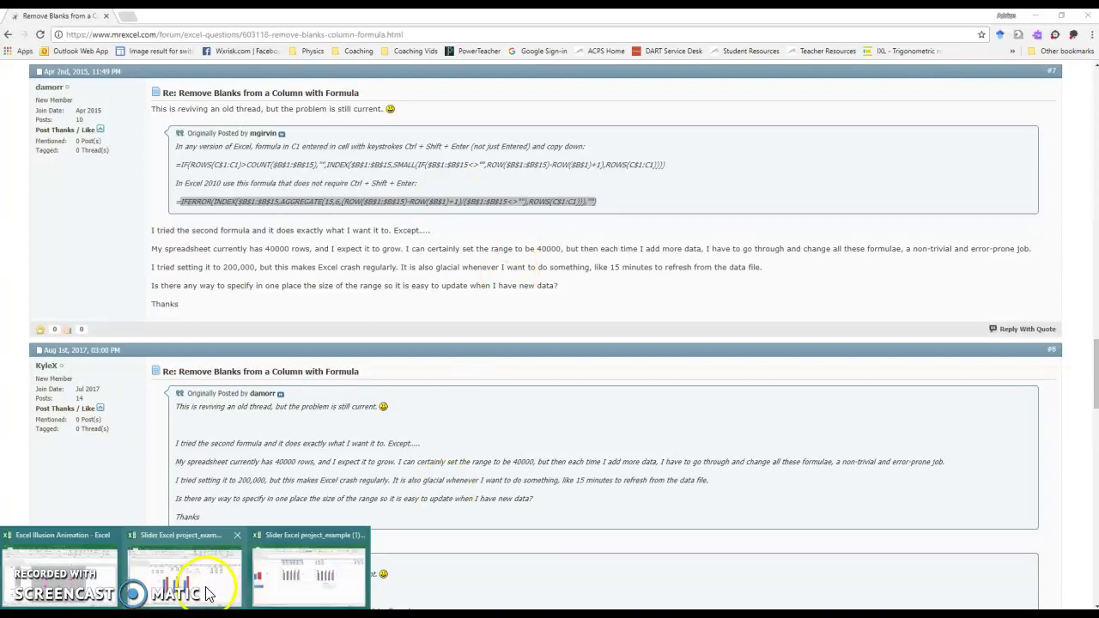
left_click(208, 589)
left_click(182, 613)
left_click(280, 591)
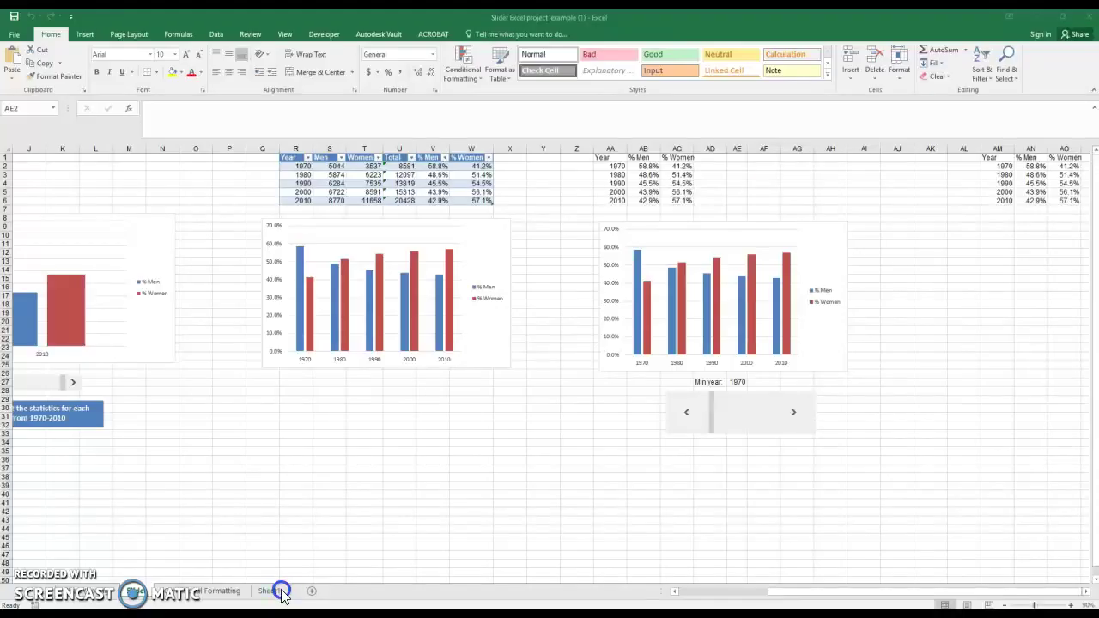
left_click(736, 160)
type("IFERROR(INDEX($B$1:$B$15,AGGREGATE(15,6,(ROW($B$1:$B$15)-ROW($B$1)+1)/($B$1:$B$15<>\"\"),ROWS(C$1:C1))),\"\")")
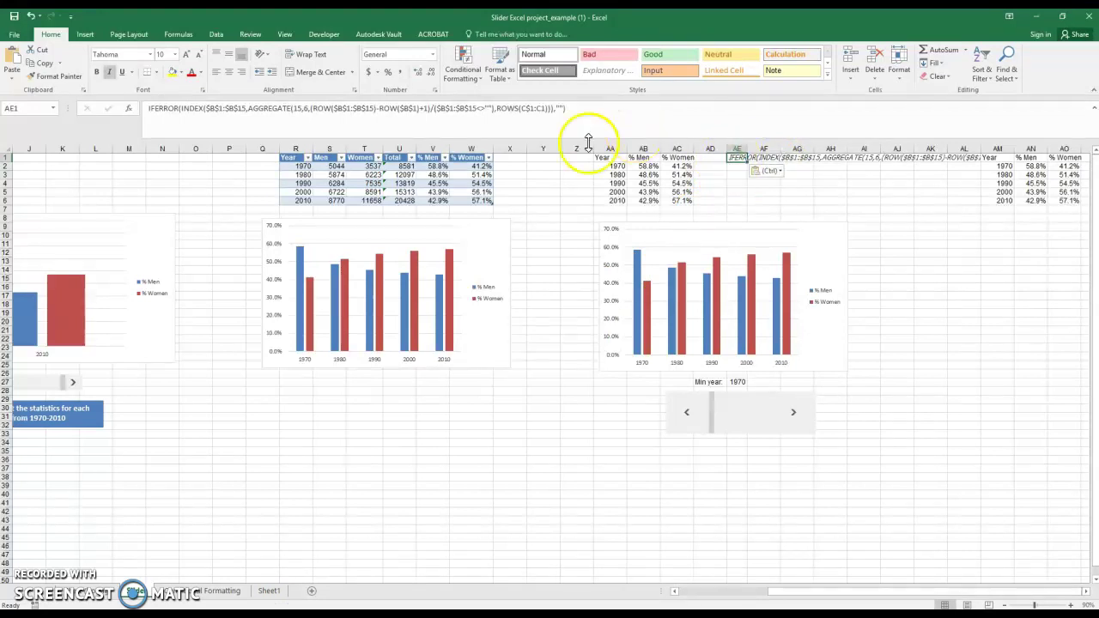
- Turn AE1's pasted text into a formula with a leading equals sign and set its INDEX array to $AA$1:$AA$6
left_click(149, 108)
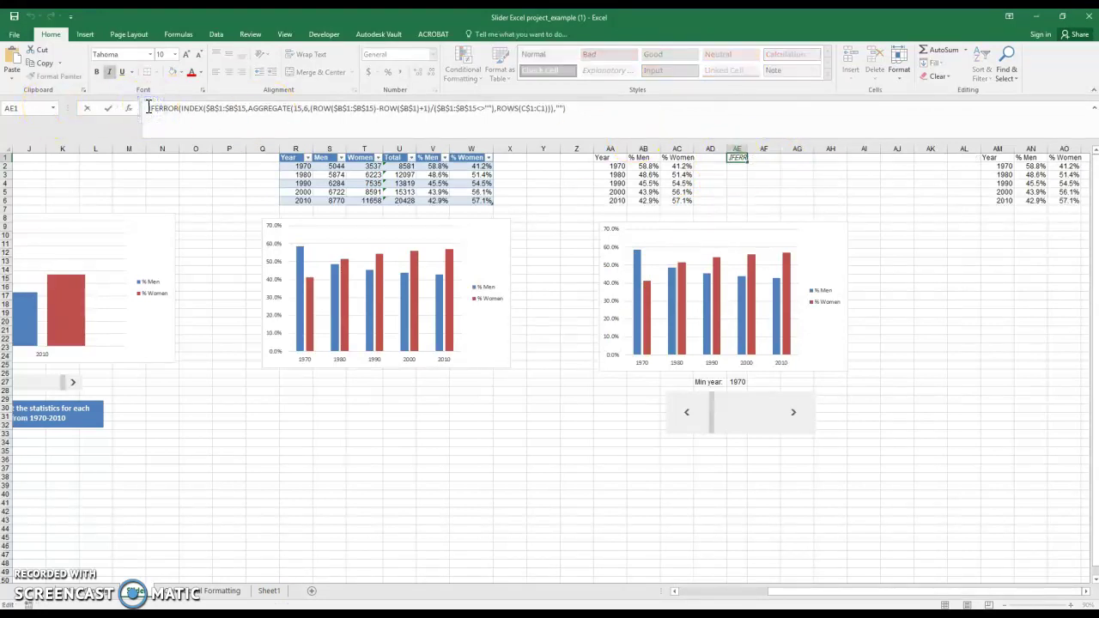
double_click(219, 108)
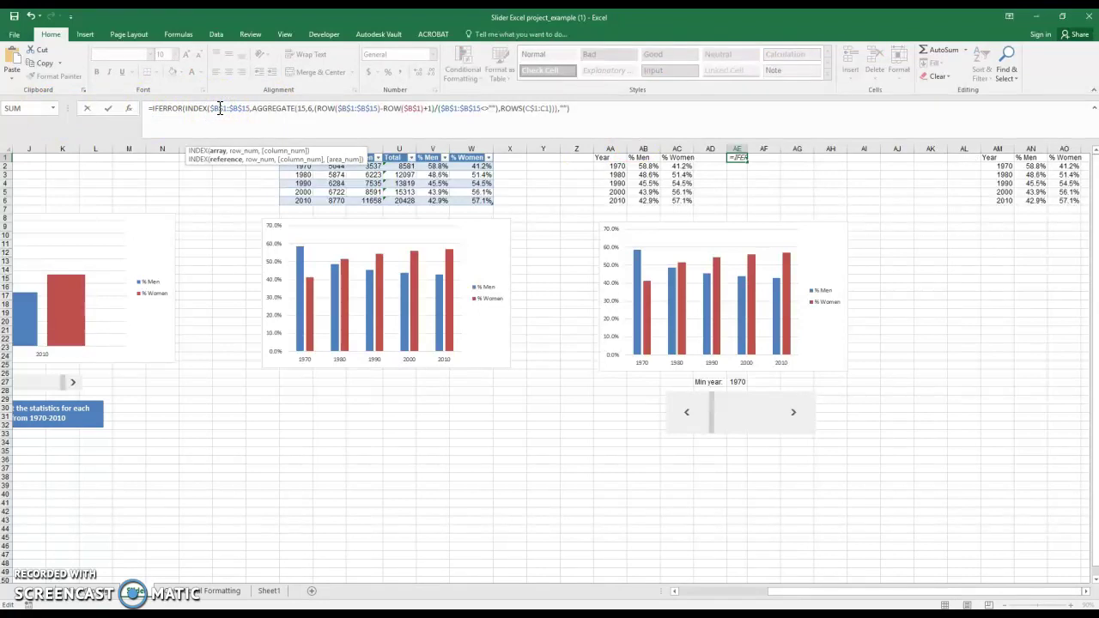
key("BackSpace")
type("AA")
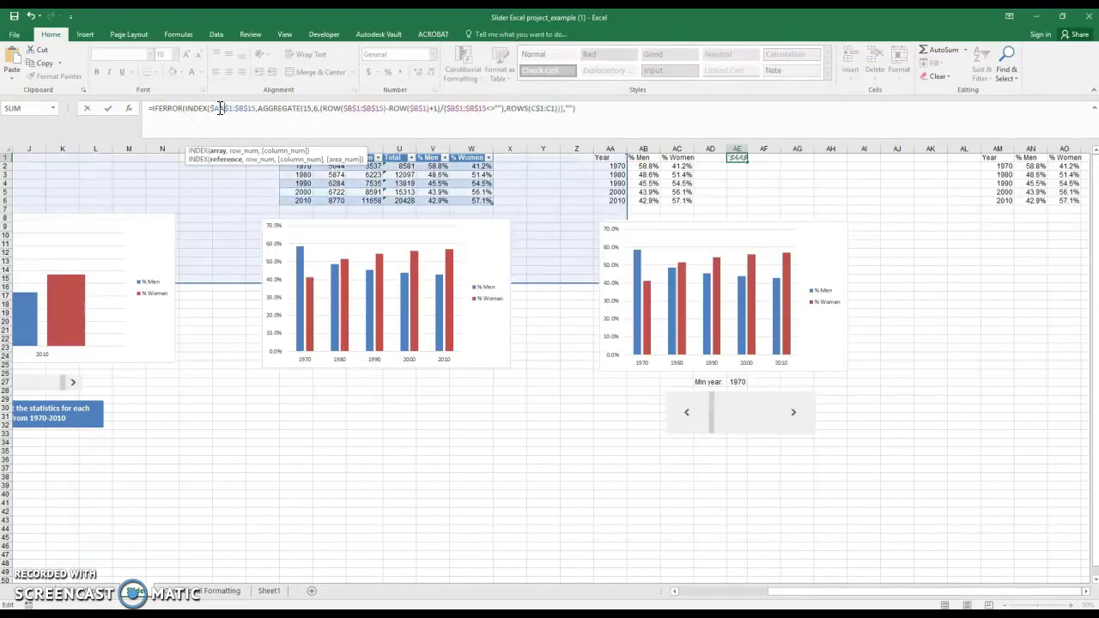
key("BackSpace")
type("AA")
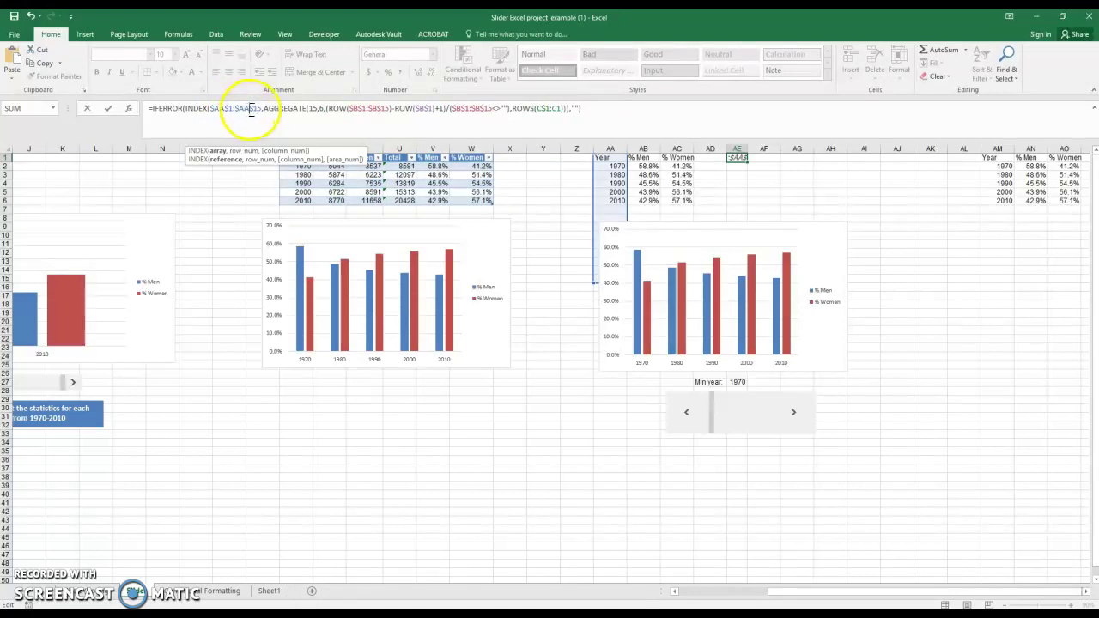
key("BackSpace")
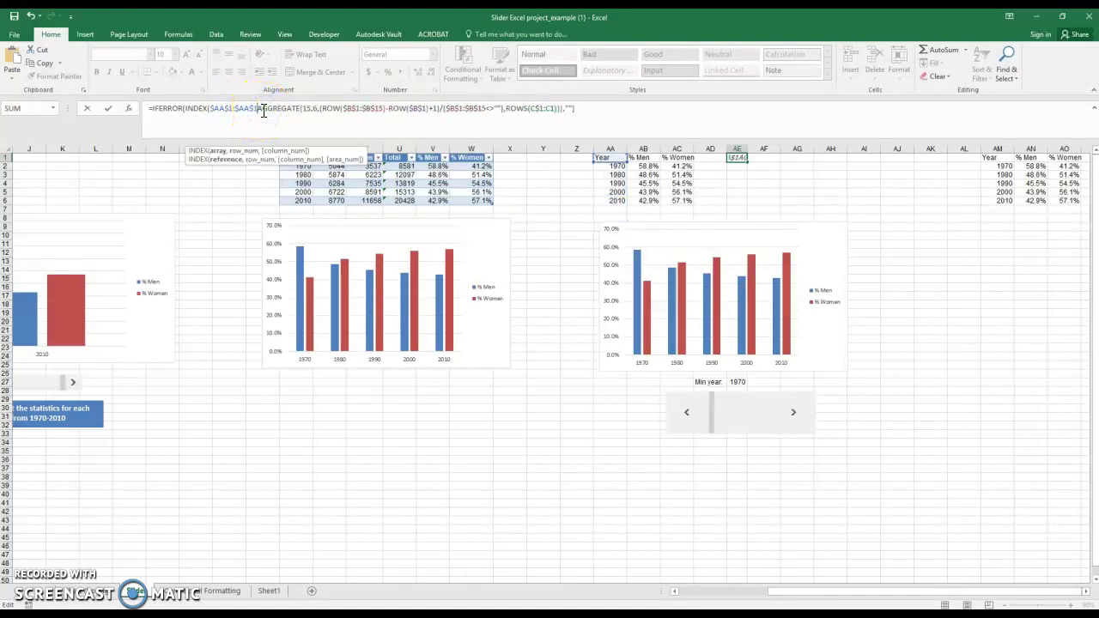
type("6")
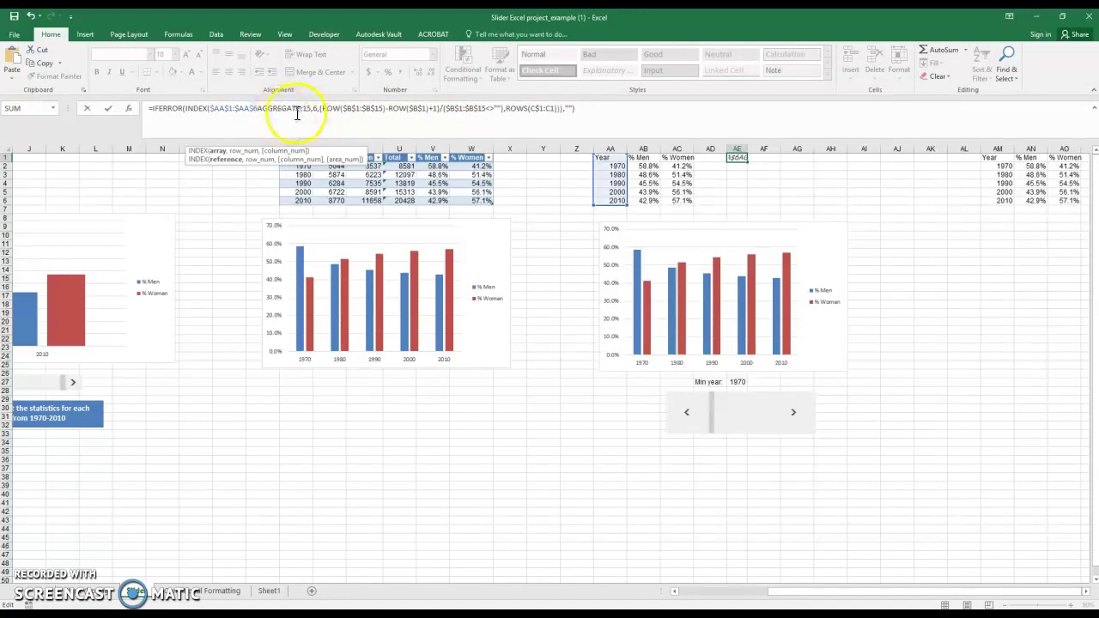
key("ctrl+z")
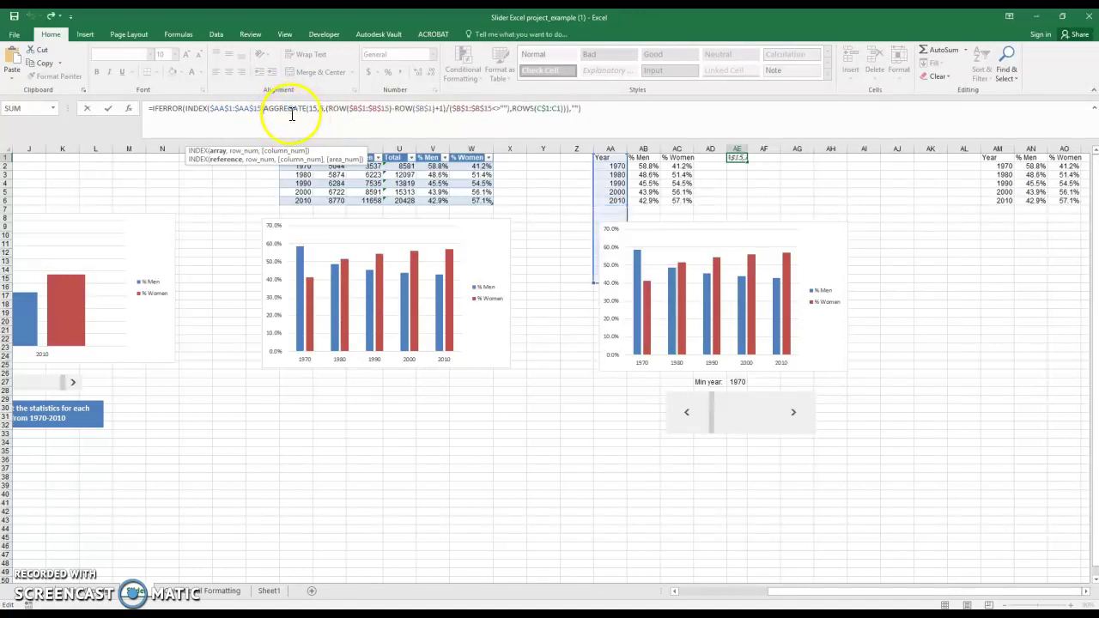
key("BackSpace")
key("BackSpace")
type("6")
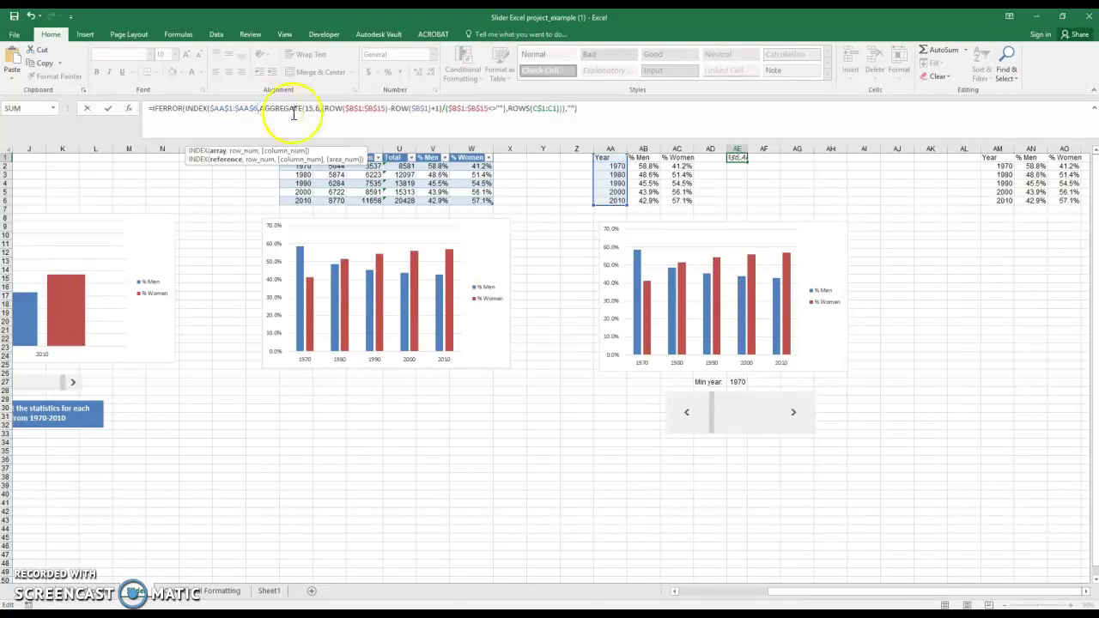
- Set the first ROW range inside AE1's AGGREGATE function to $AA$1:$AA$6
left_click(352, 106)
key("BackSpace")
type("AA")
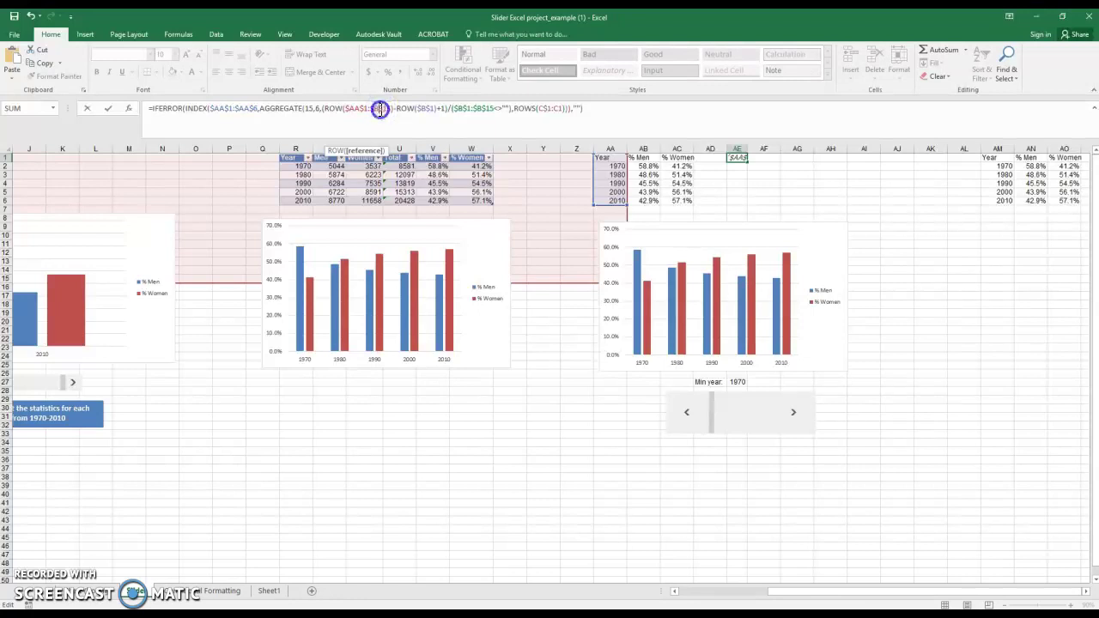
left_click(379, 109)
key("BackSpace")
type("AA")
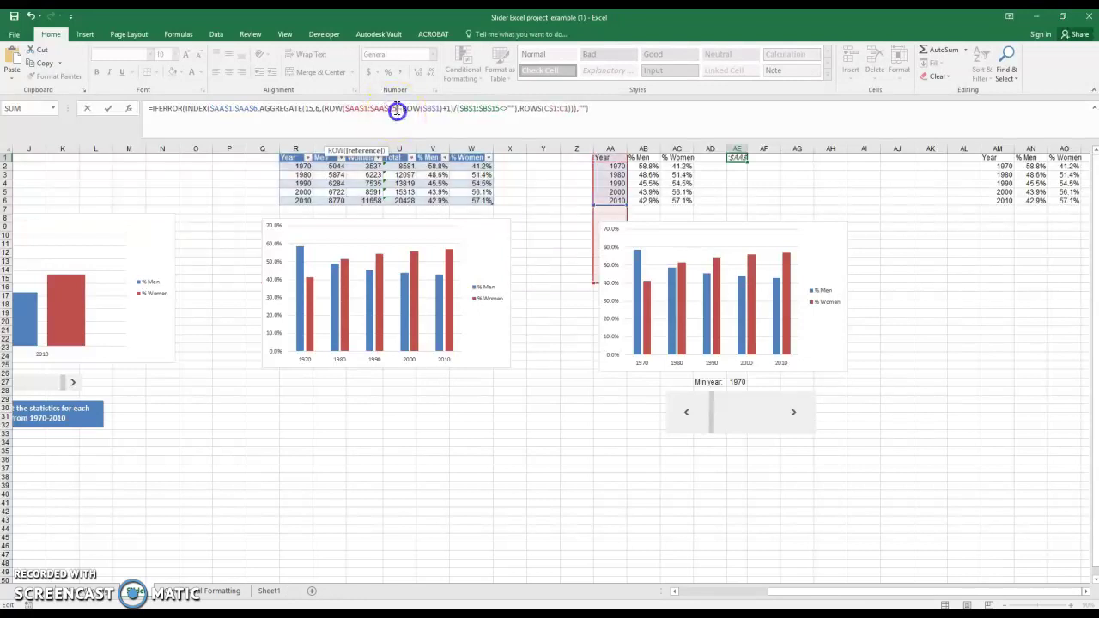
key("BackSpace")
key("BackSpace")
type("66")
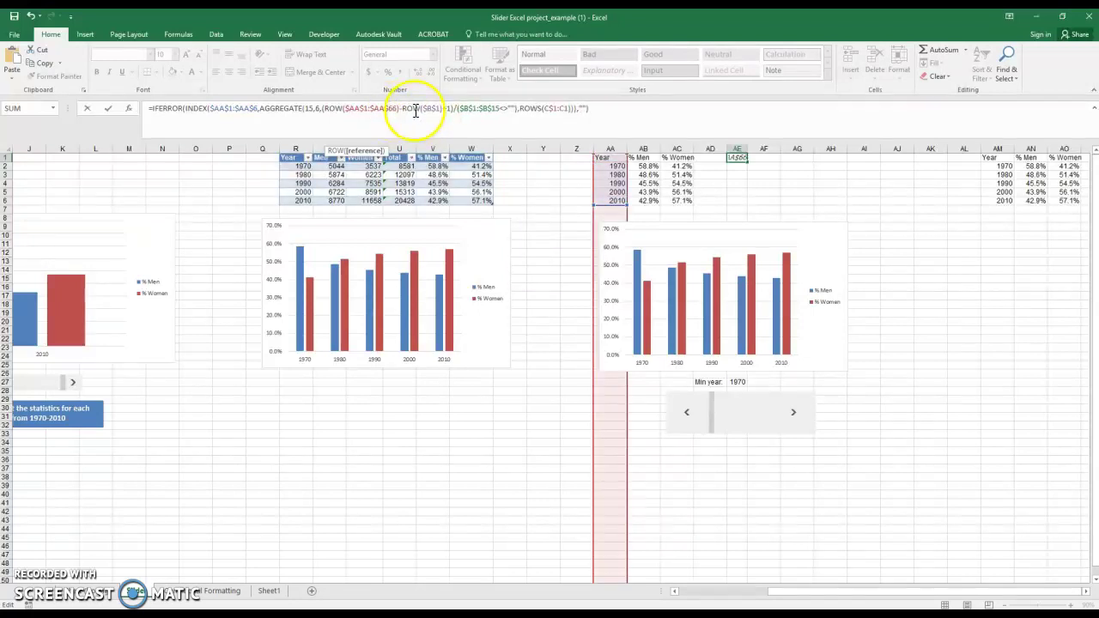
key("BackSpace")
- Set AE1's second ROW reference to $AA$1 and its non-blank test range to $AA$1:$AA$6
left_click(429, 109)
key("BackSpace")
type("AA")
left_click(470, 109)
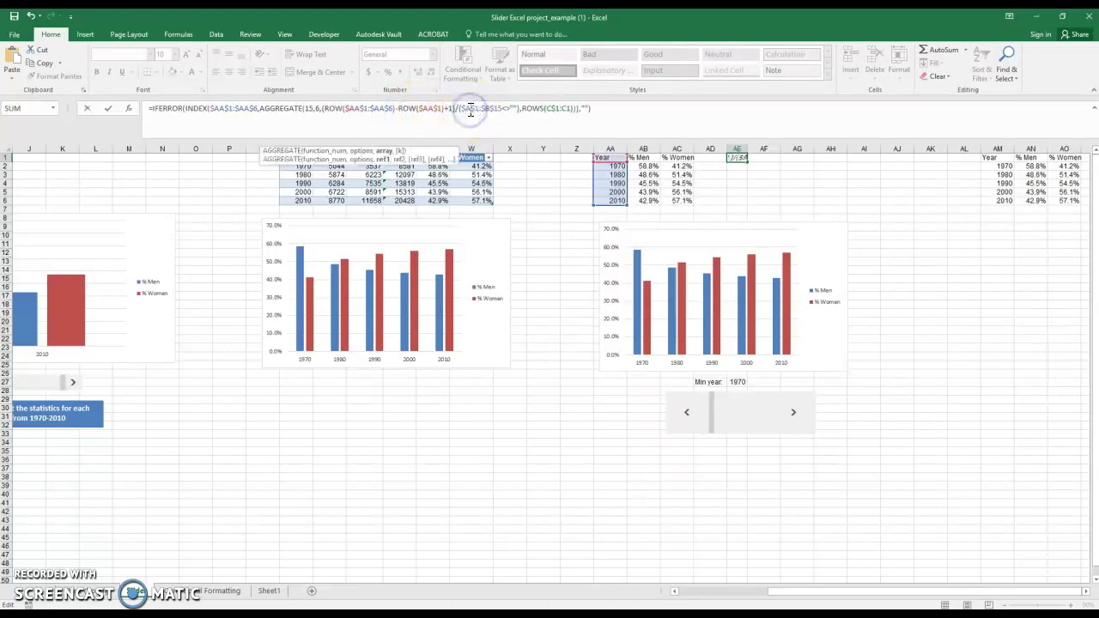
type("A")
left_click(493, 108)
key("BackSpace")
type("AA")
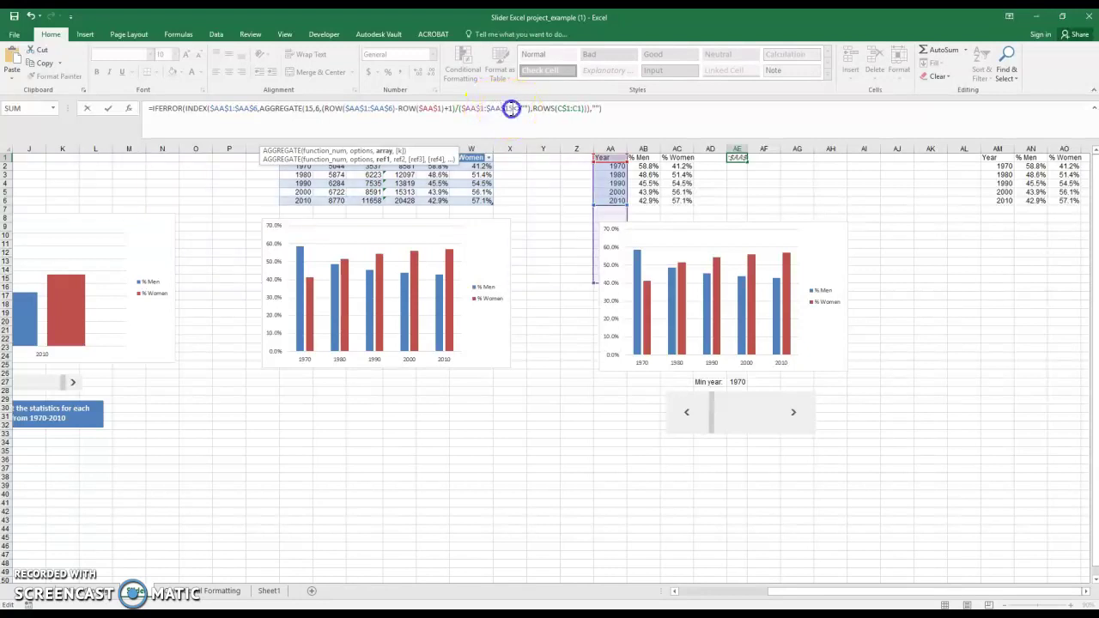
key("BackSpace")
key("BackSpace")
type("6")
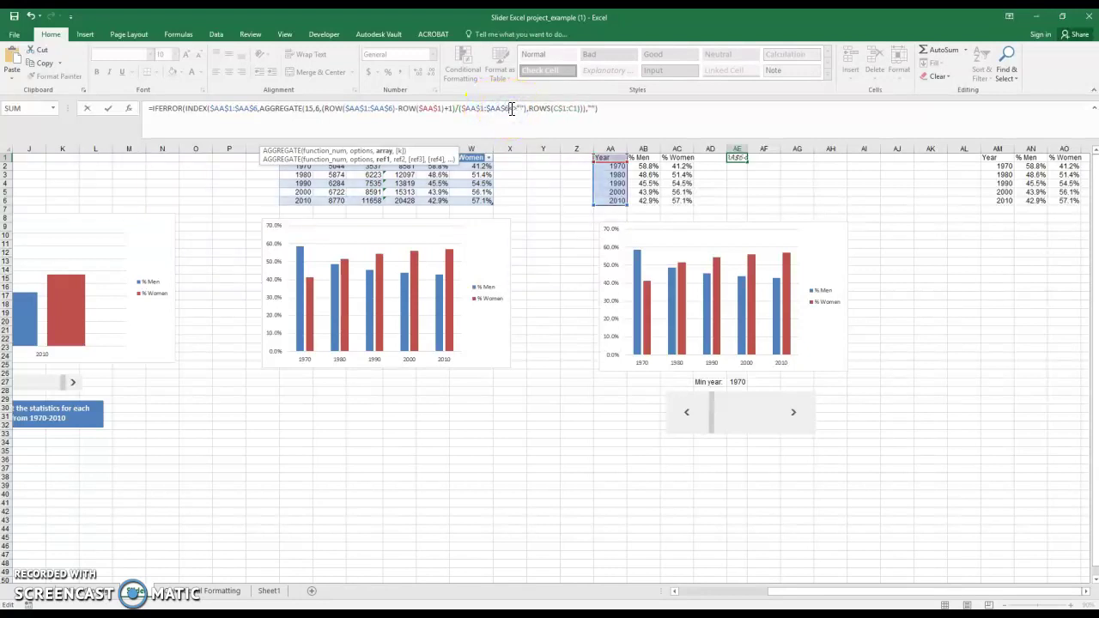
- Set the ROWS argument in AE1 to AE$1:AE1 and enter the formula
left_click(559, 108)
type("AE")
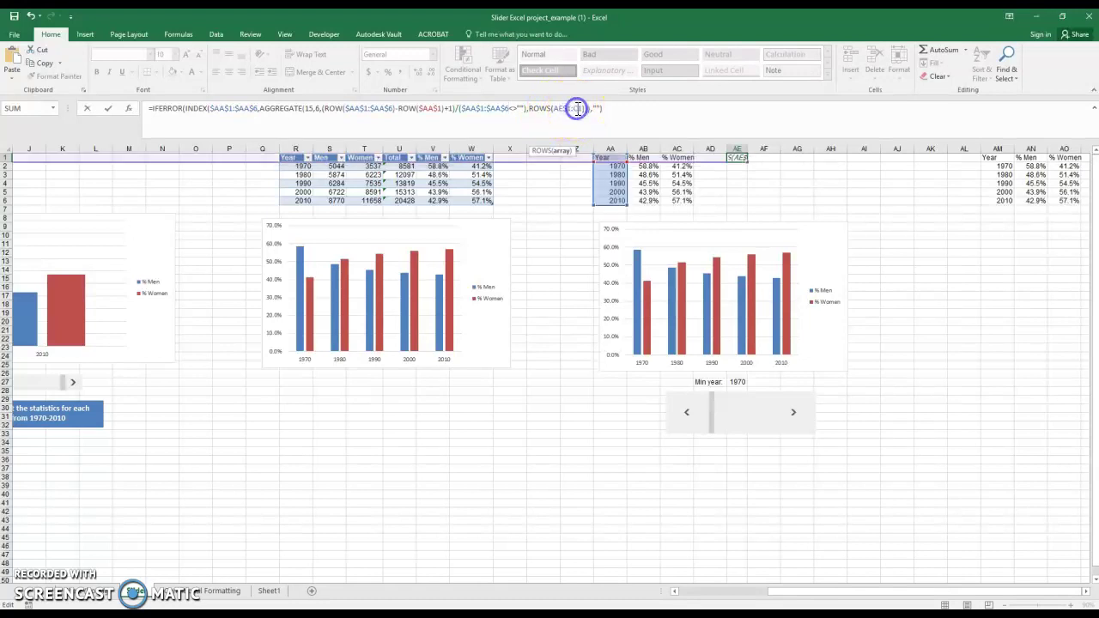
type("A")
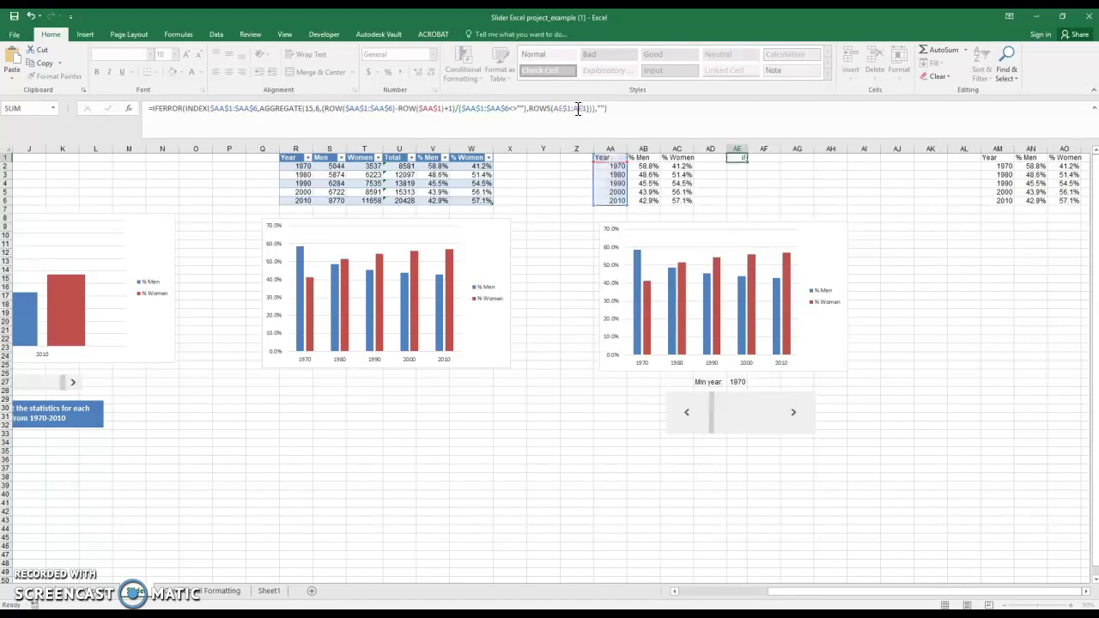
key("Return")
- Fill AE1's formula down to AE6 and across to AG1
left_click(737, 159)
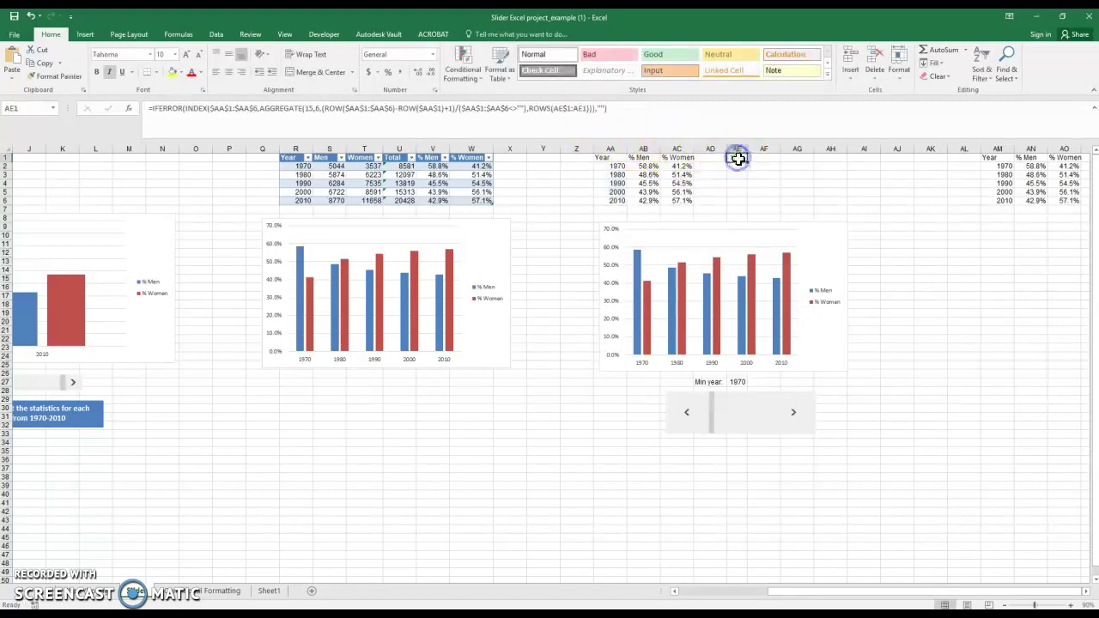
left_click_drag(746, 160, 744, 206)
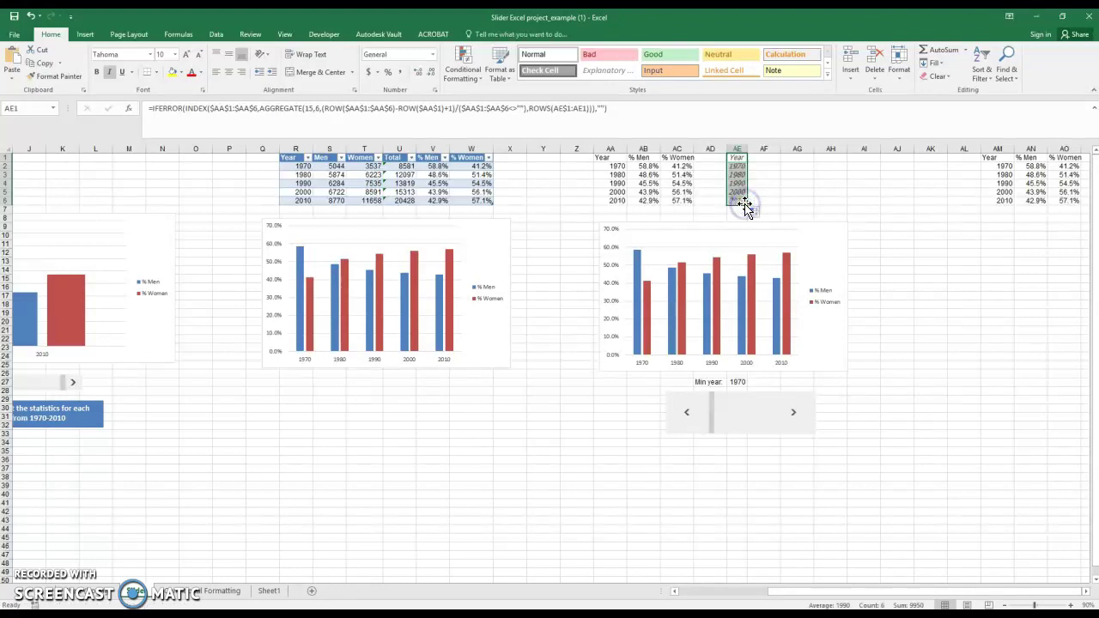
left_click(741, 157)
left_click_drag(749, 164, 805, 161)
- Set the INDEX array in AF1's formula to $AB$1:$AB$6
left_click(778, 158)
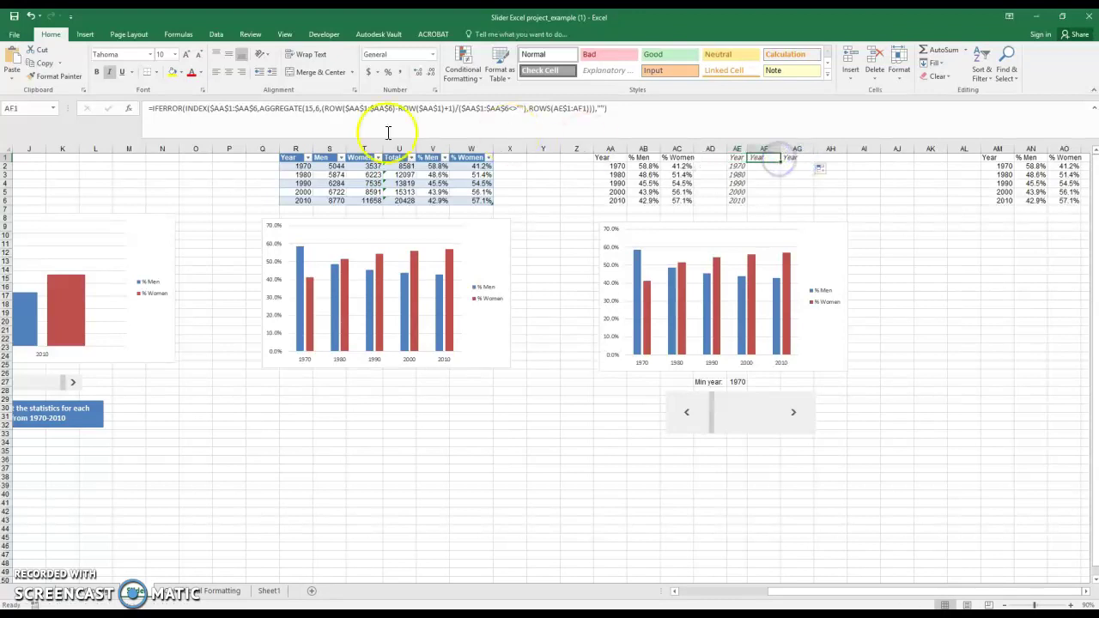
left_click(223, 108)
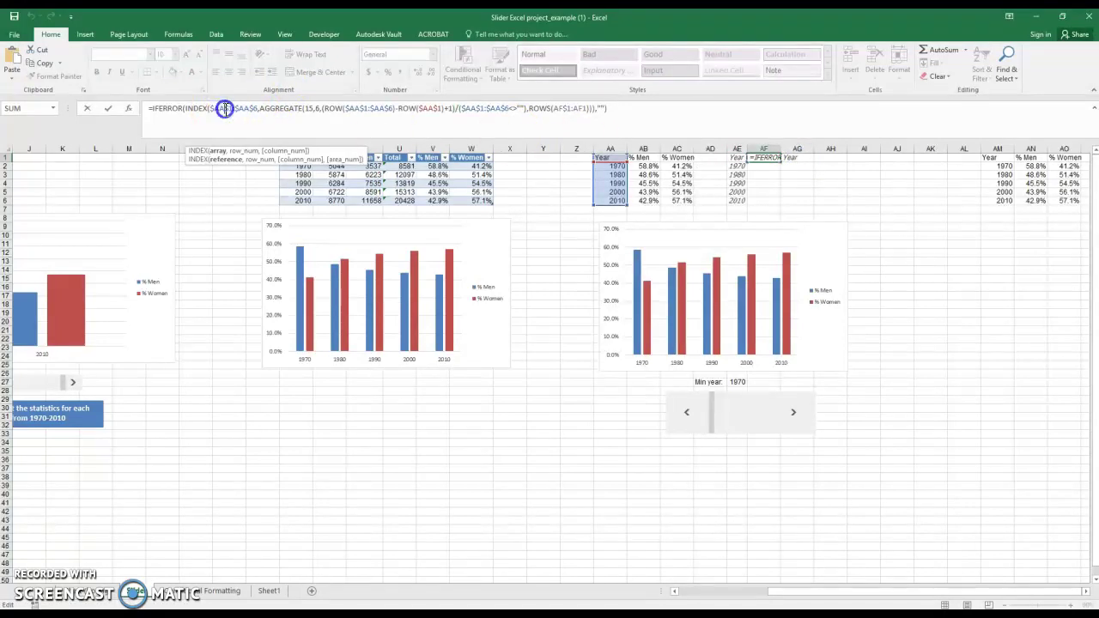
key("BackSpace")
type("B")
left_click(249, 110)
type("B")
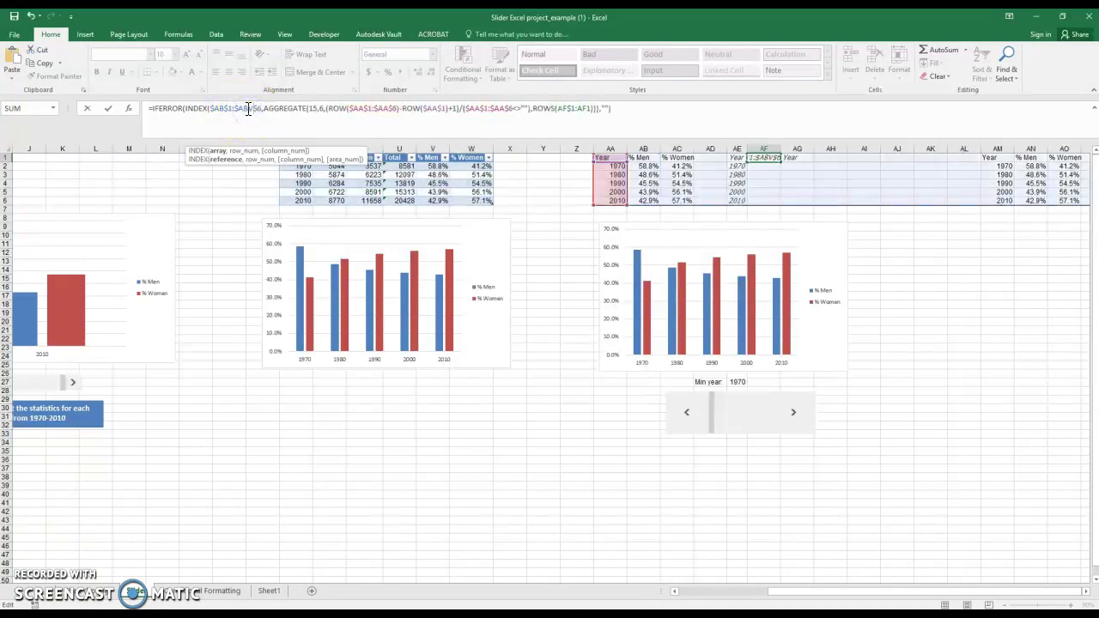
- Point AF1's two ROW references to $AB$1:$AB$6 and $AB$1
left_click(356, 109)
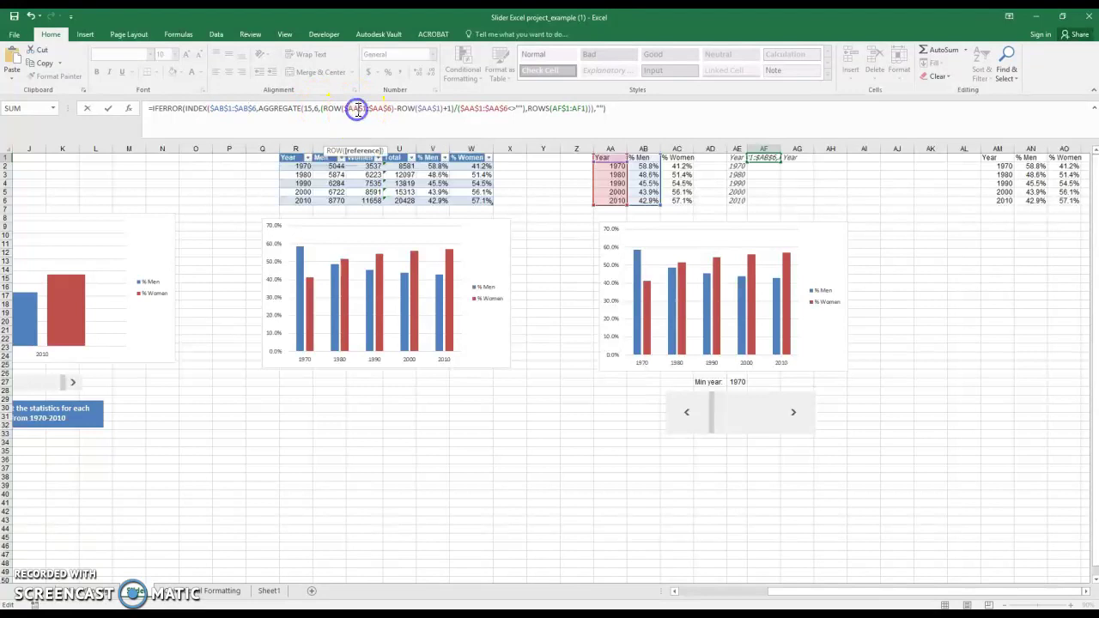
key("BackSpace")
type("B")
left_click(382, 108)
left_click(435, 108)
key("BackSpace")
type("B")
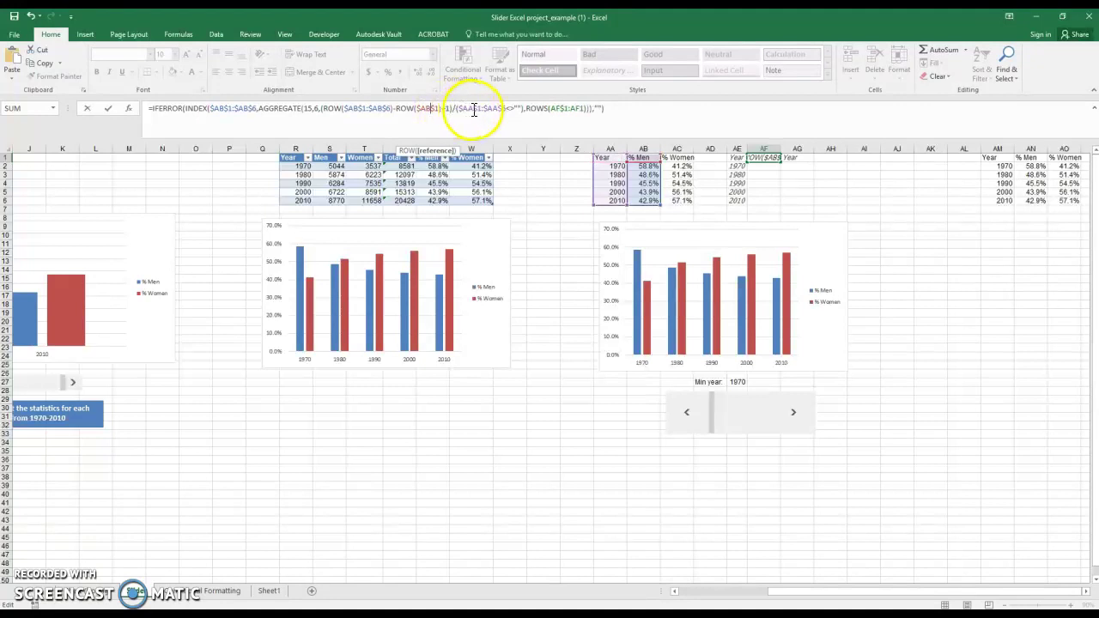
- Set AF1's non-blank test range to $AB$1:$AB$6 and enter the formula
left_click(473, 109)
left_click(497, 108)
key("BackSpace")
type("B")
left_click(558, 109)
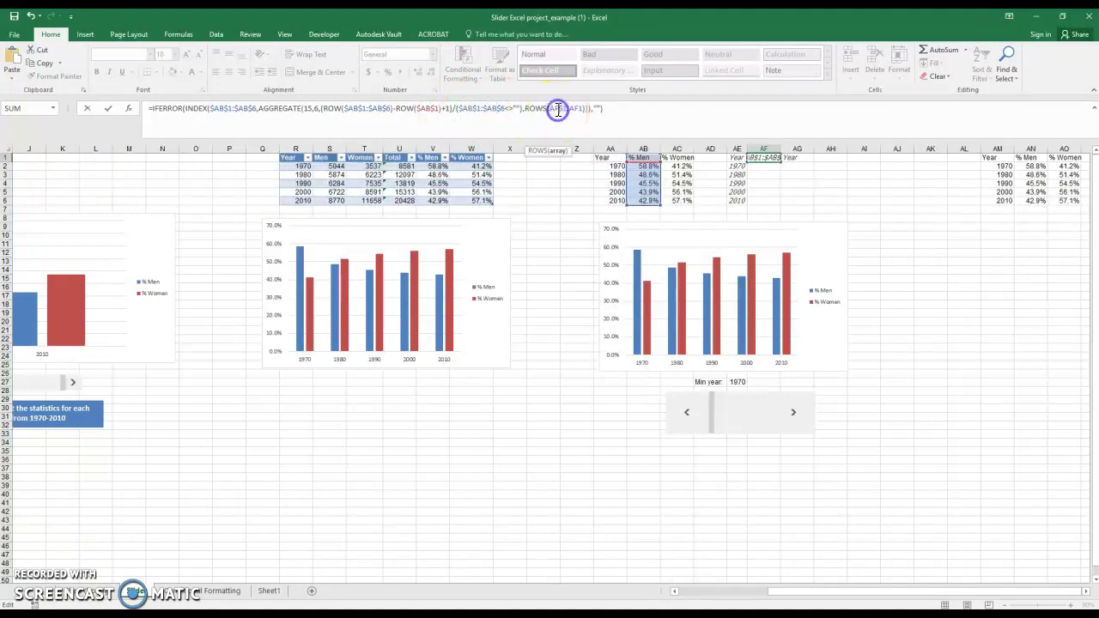
key("Return")
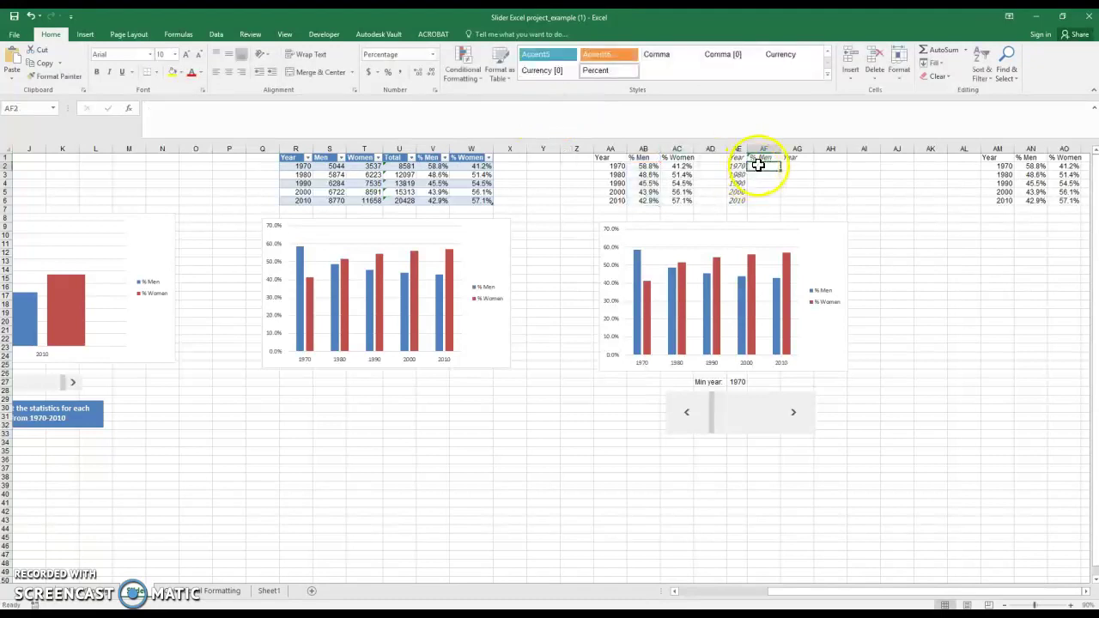
- Fill AF1's formula down to AF6 and set the INDEX array in AG1's formula to $AC$1:$AC$6
left_click(766, 158)
left_click_drag(779, 163, 777, 206)
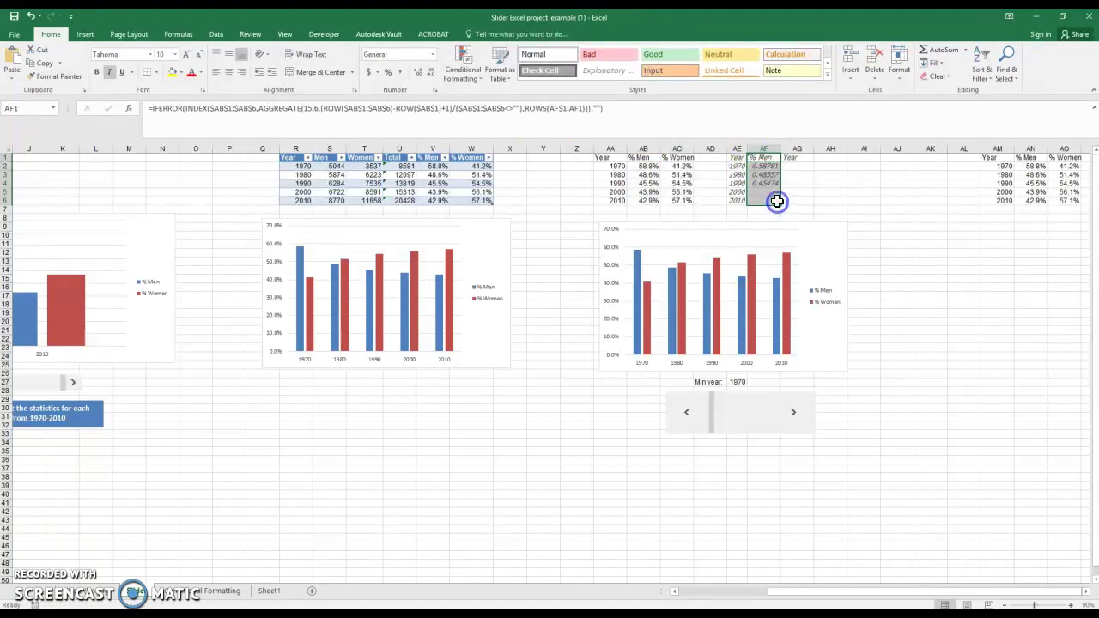
left_click(790, 158)
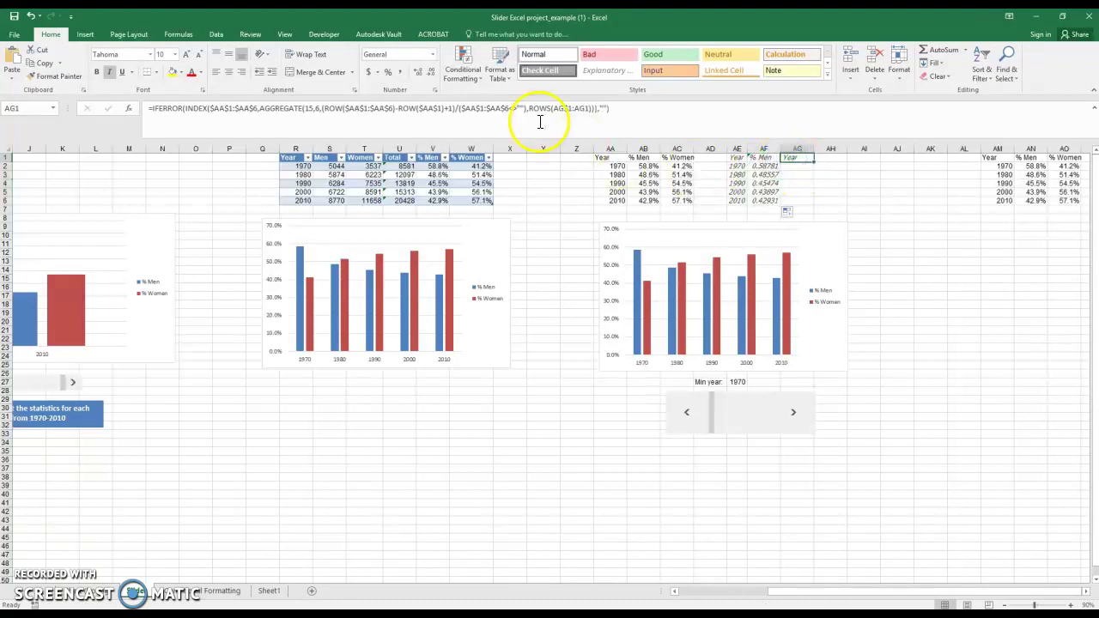
left_click(224, 109)
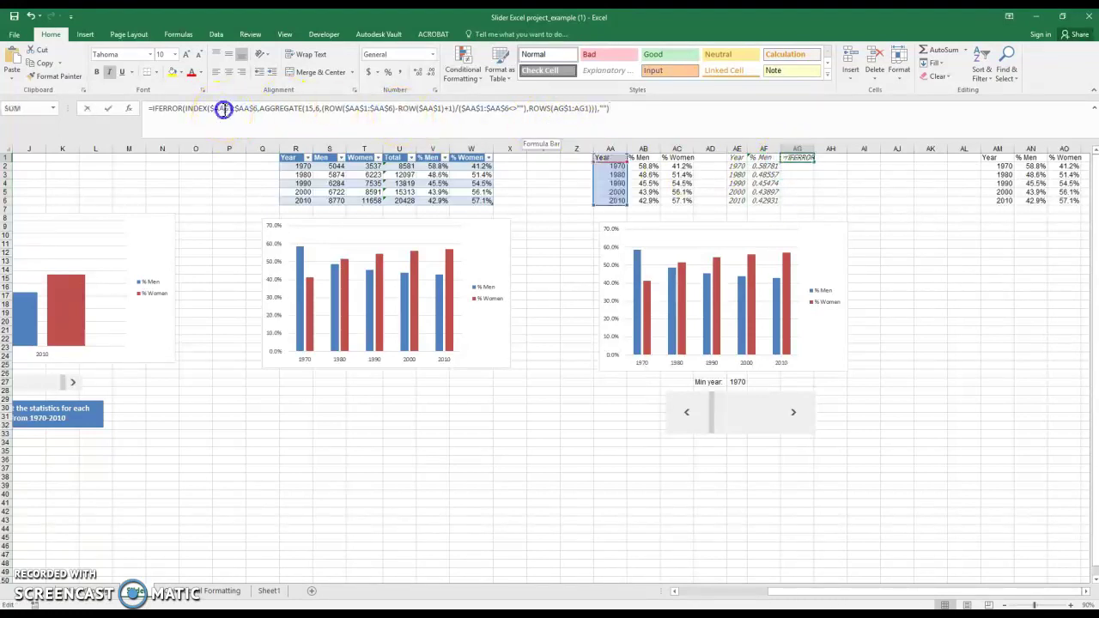
key("BackSpace")
type("C")
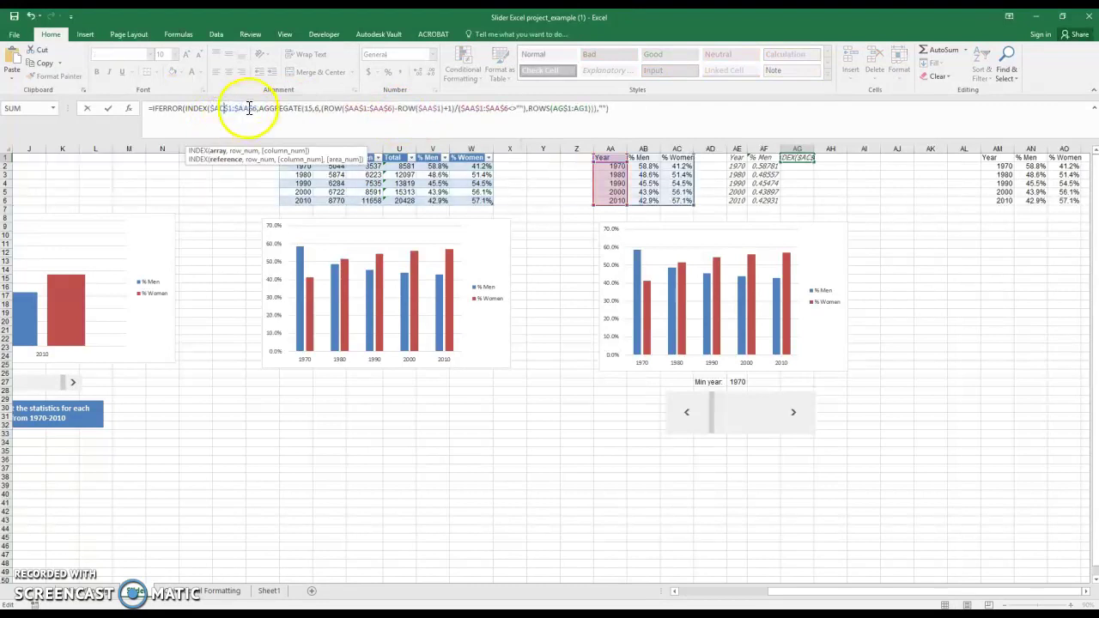
left_click(249, 108)
key("BackSpace")
type("C")
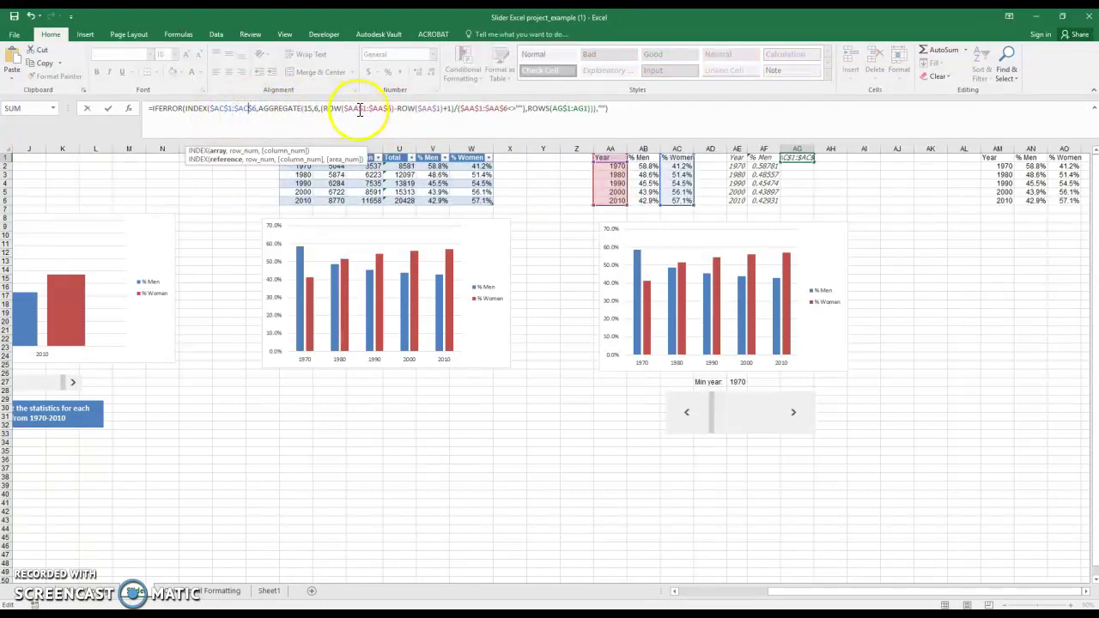
- Point AG1's two ROW references to $AC$1:$AC$6 and $AC$1
left_click(358, 108)
key("BackSpace")
type("C")
left_click(382, 108)
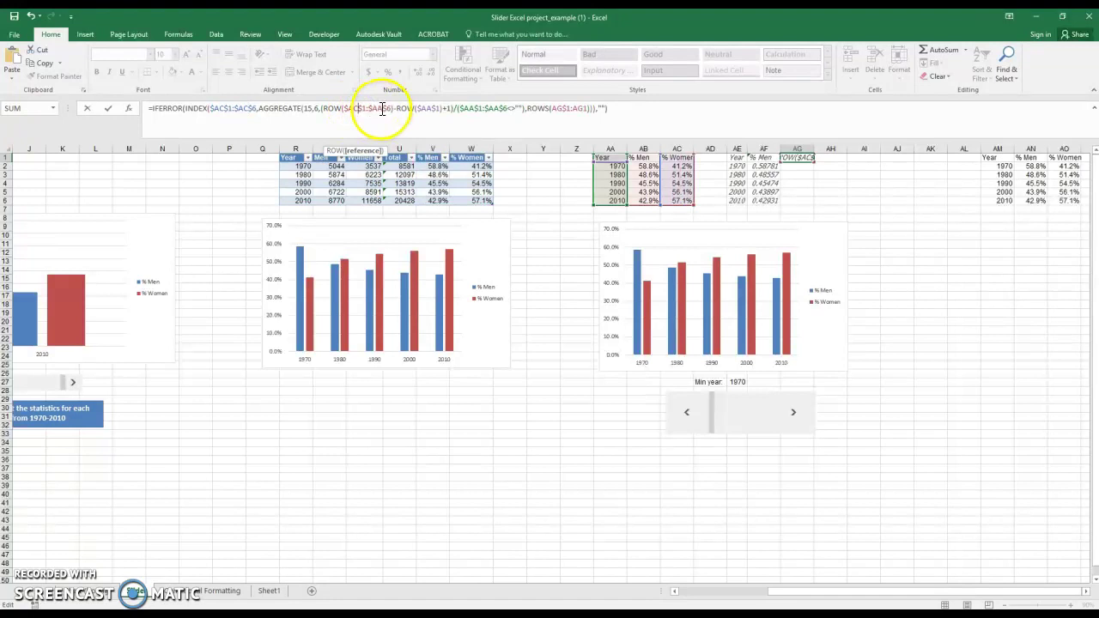
key("BackSpace")
type("C")
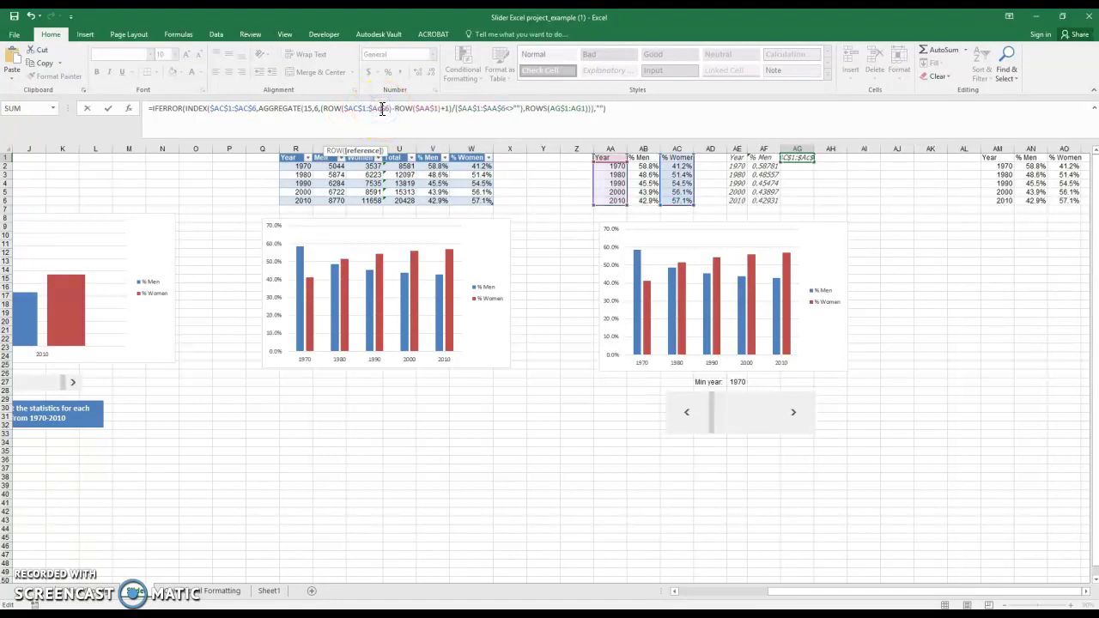
left_click(431, 109)
key("BackSpace")
type("C")
- Set AG1's non-blank test range to $AC$1:$AC$6 and enter the formula
left_click(470, 108)
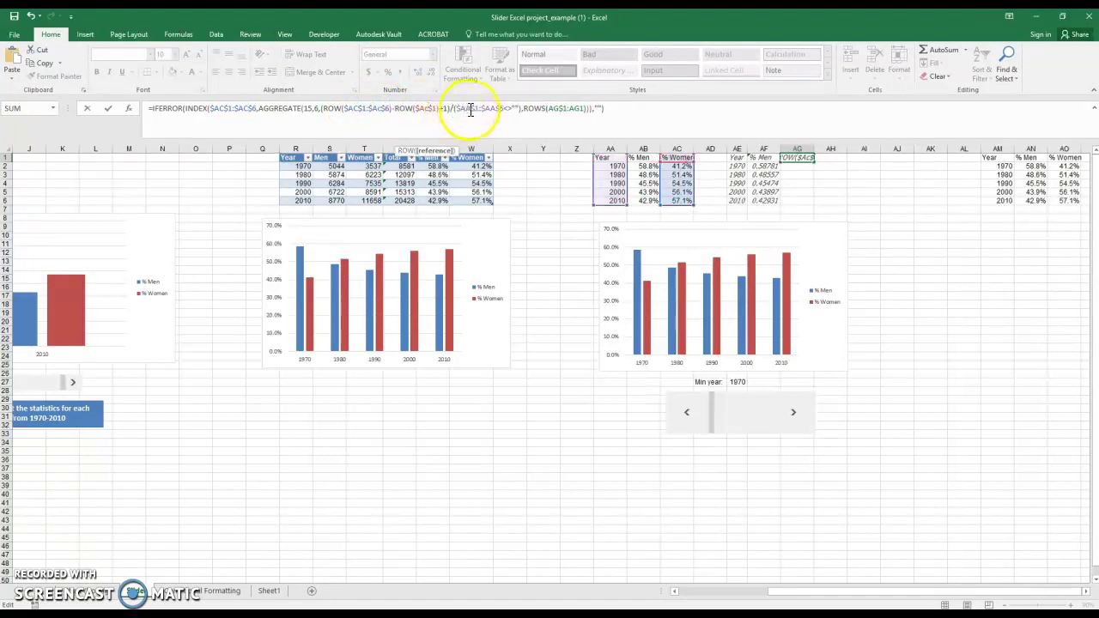
key("BackSpace")
type("C")
left_click(493, 108)
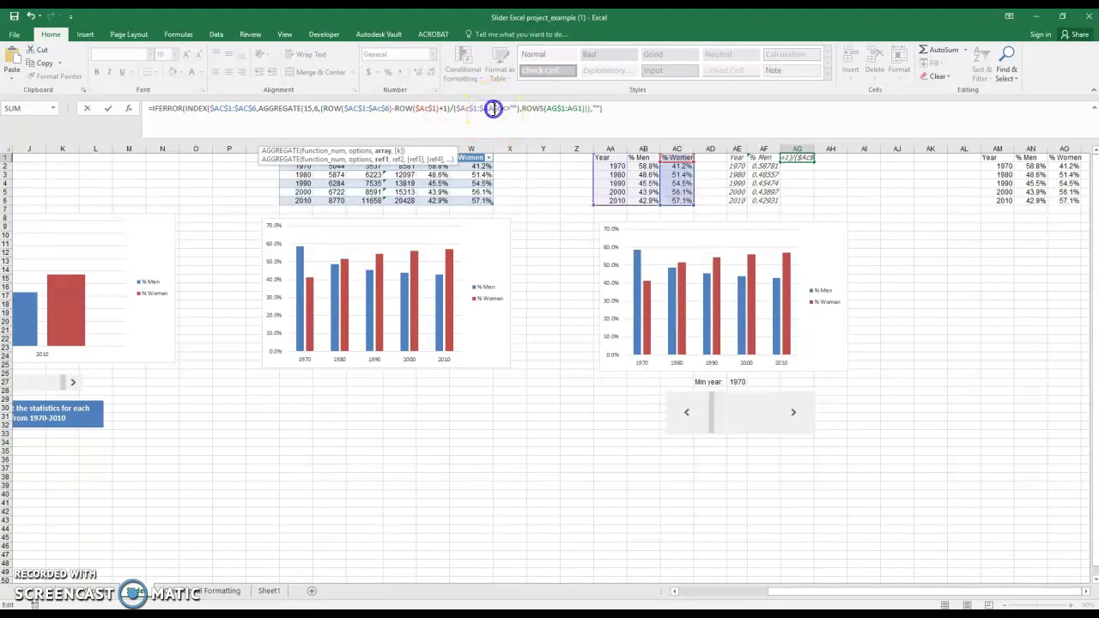
key("Escape")
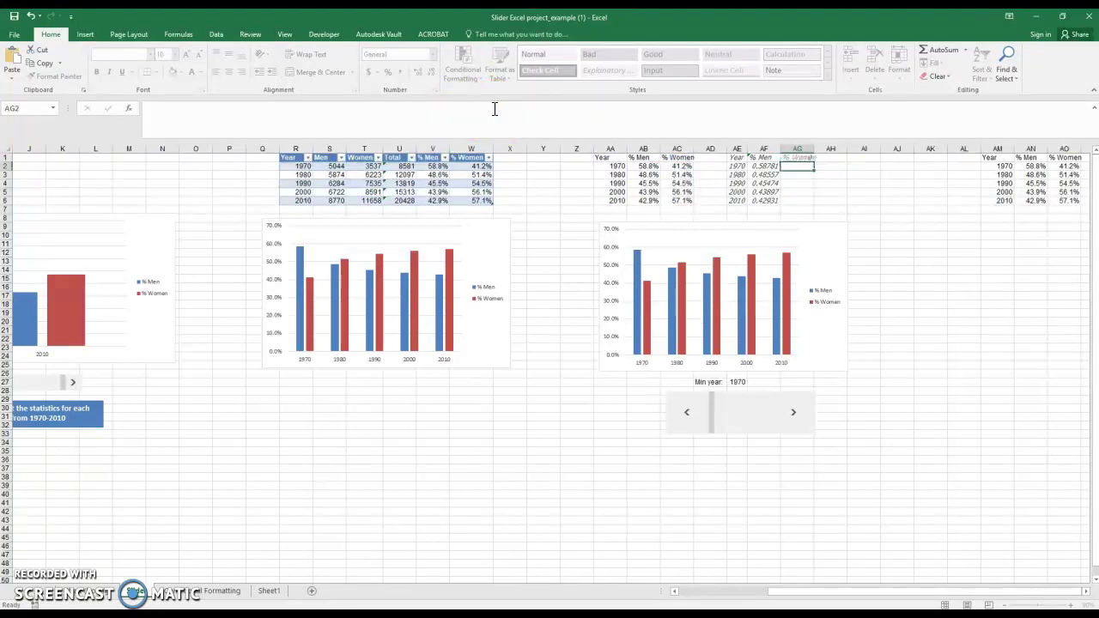
- Fill AG1's formula down to AG6 and format AF2:AG6 as percentages with one decimal place
left_click(793, 158)
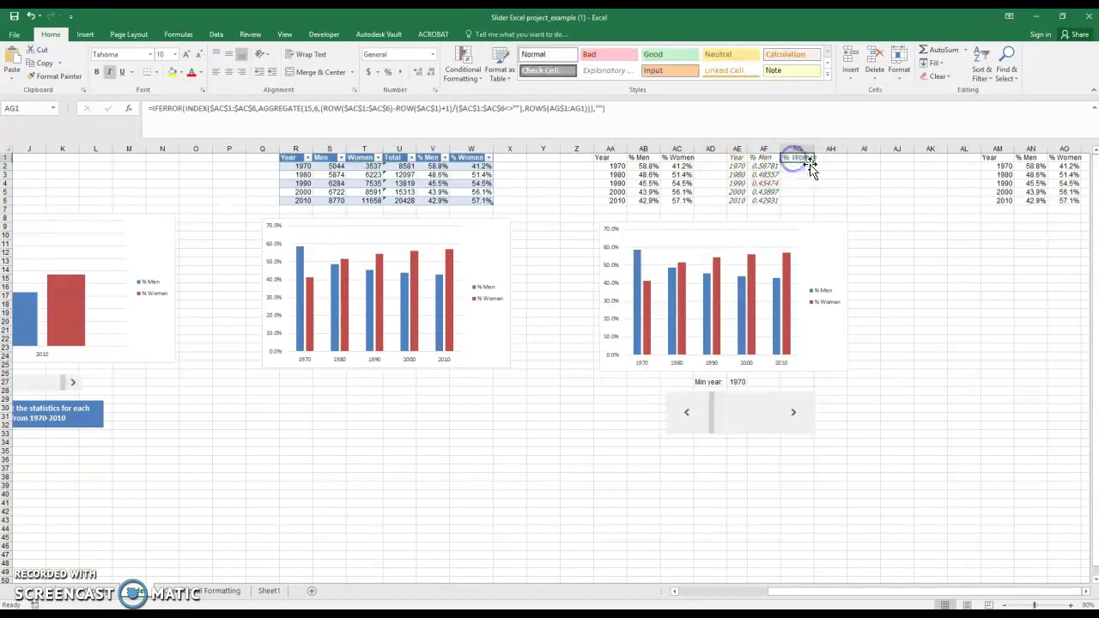
left_click_drag(815, 162, 761, 166)
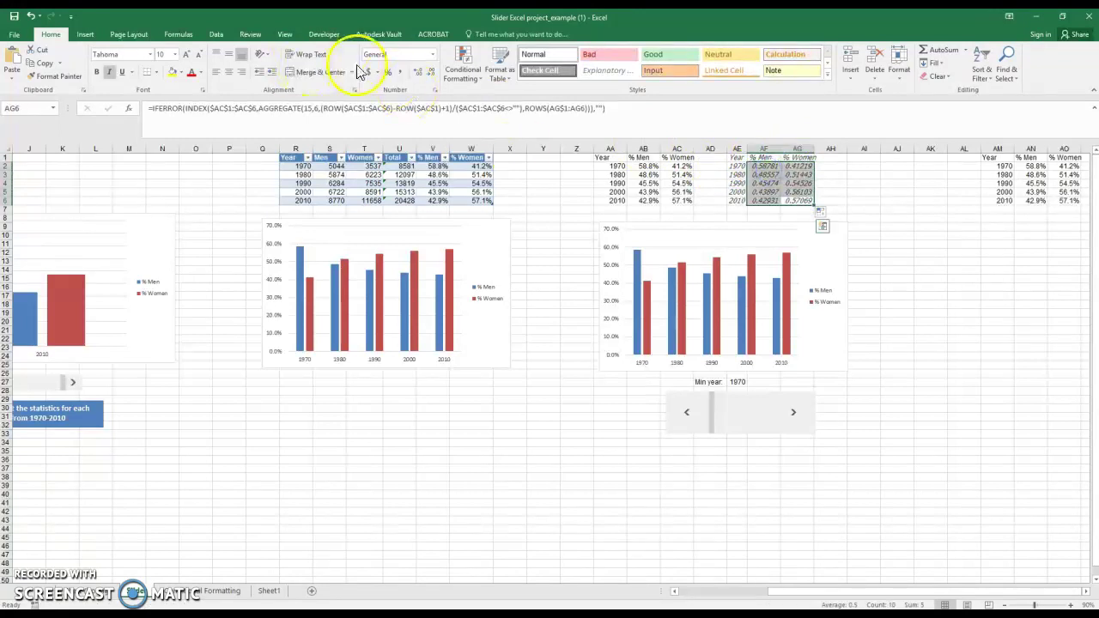
left_click(390, 73)
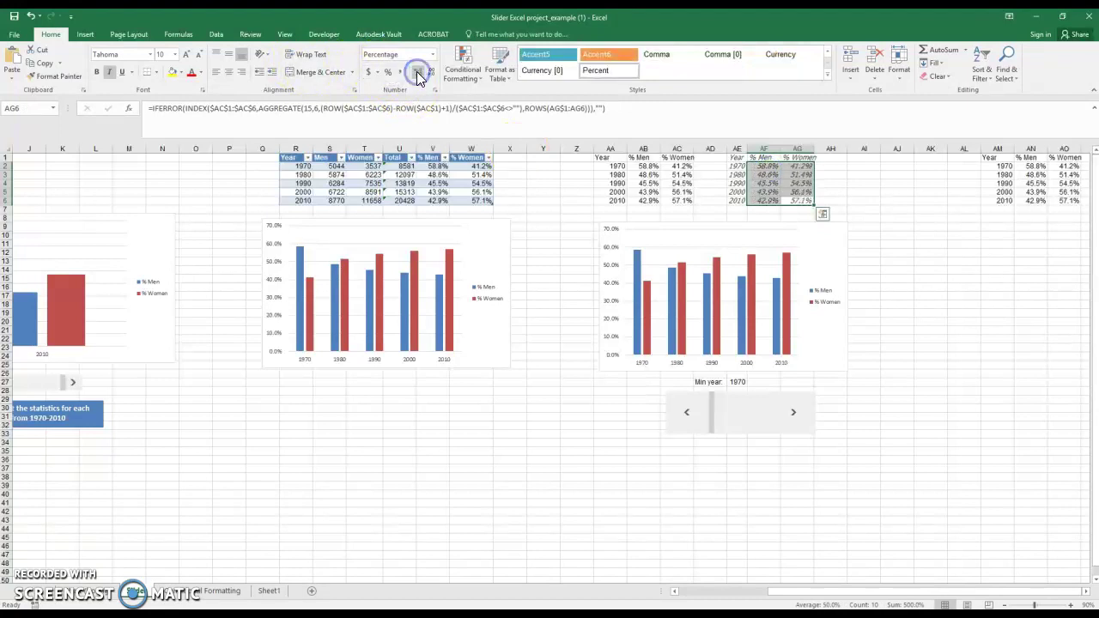
- Test the scroll bar below the chart by raising the minimum year to 2000 and returning it to 1970
left_click(829, 251)
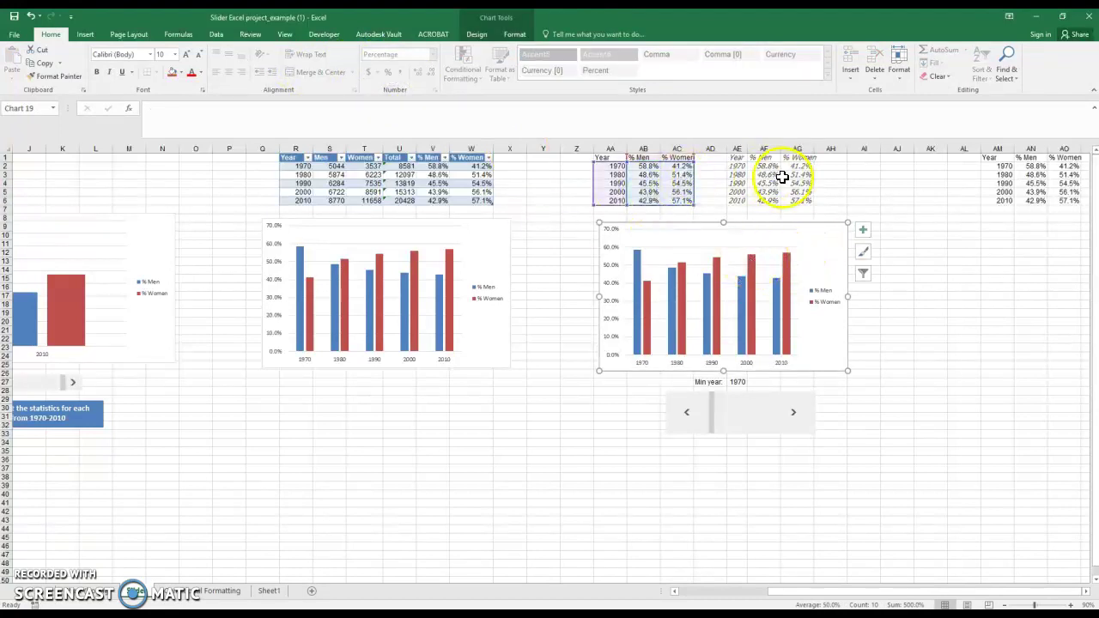
left_click(798, 415)
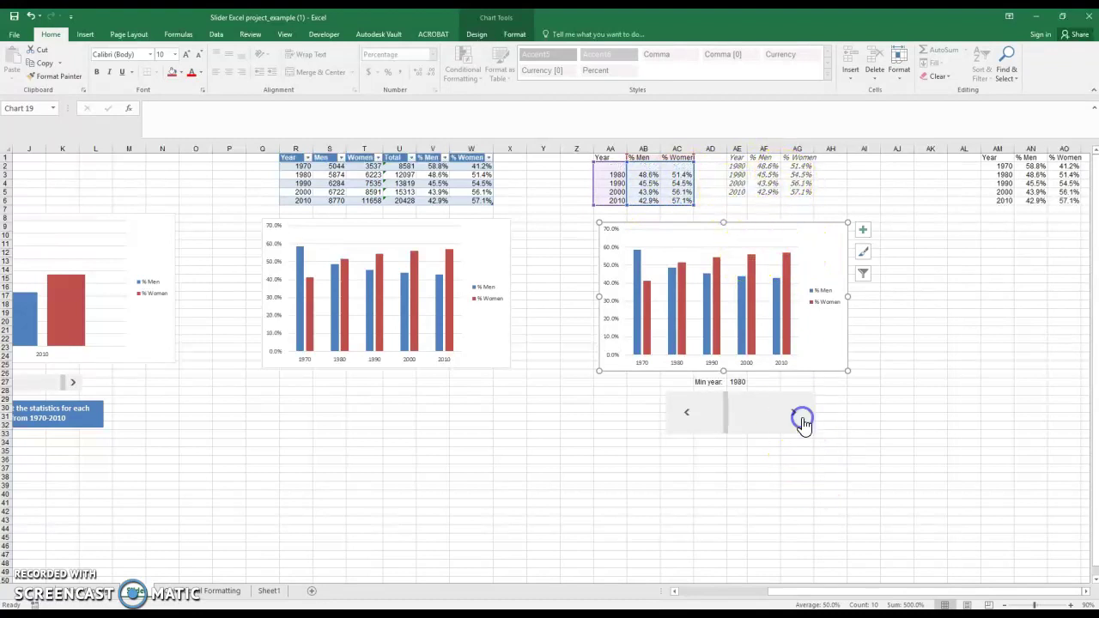
left_click(799, 419)
left_click(799, 419)
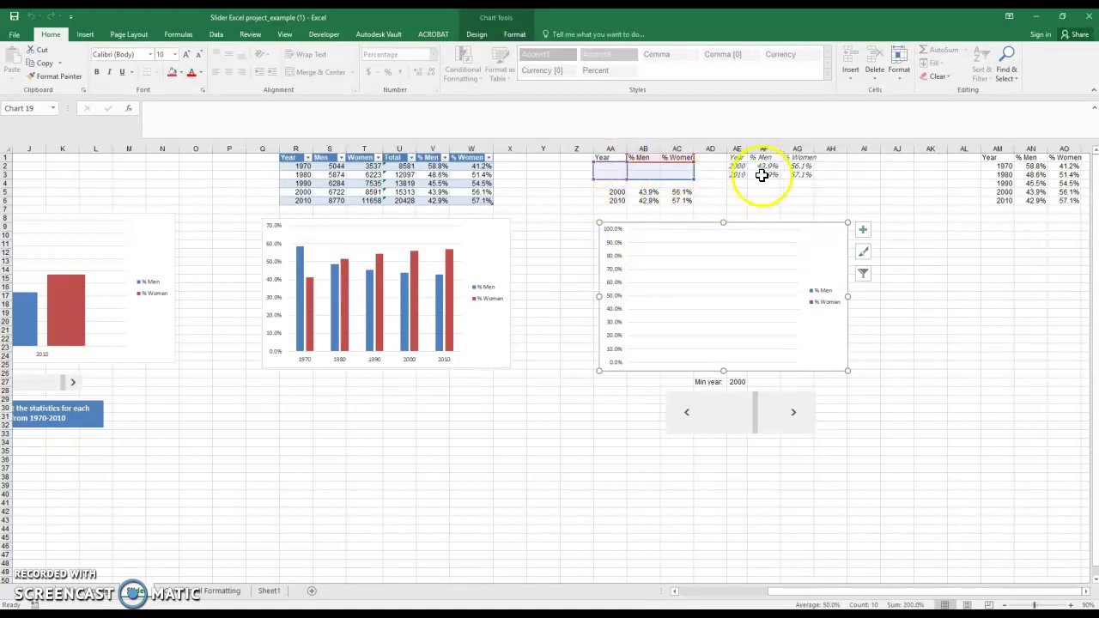
left_click(691, 412)
left_click(692, 412)
left_click(692, 411)
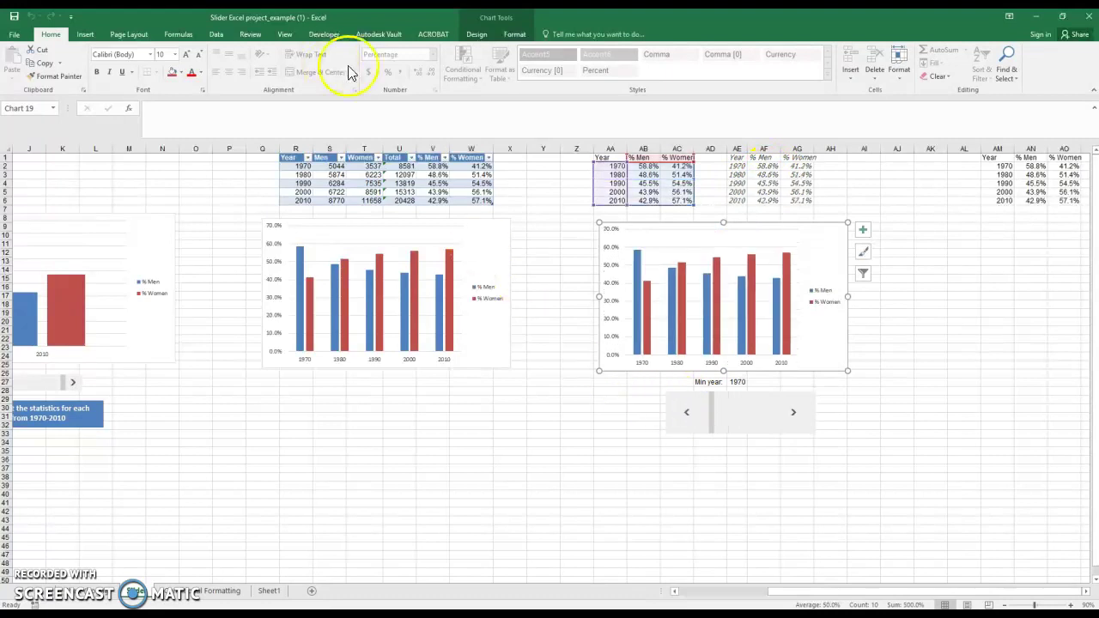
- Redefine the named range PMen to use column AF, with its OFFSET starting at Slider!$AF$2
left_click(250, 35)
left_click(178, 34)
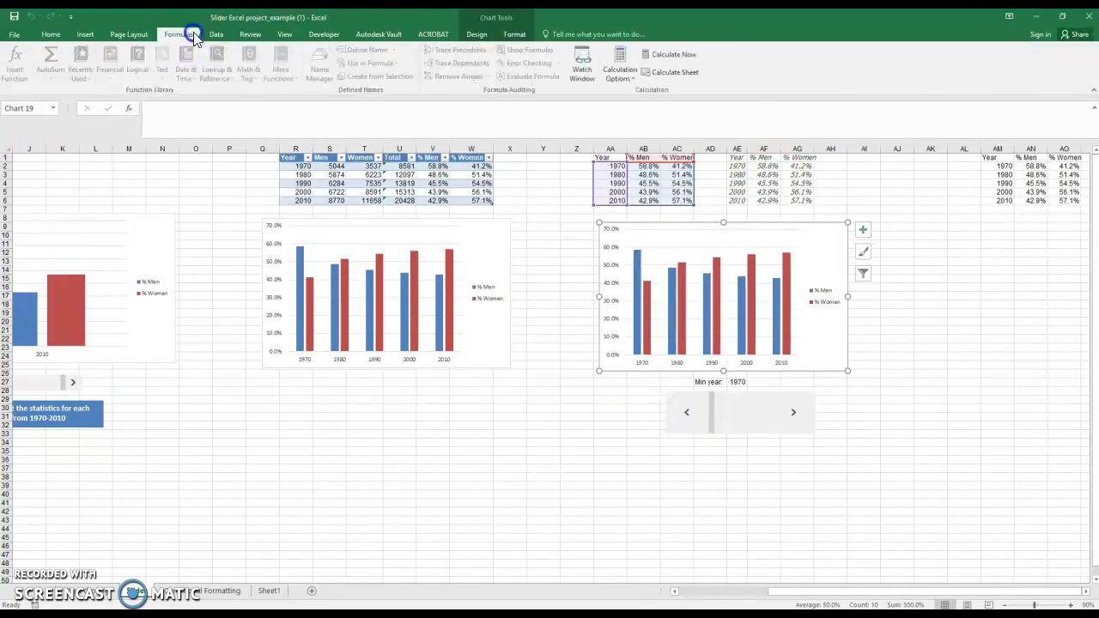
left_click(554, 347)
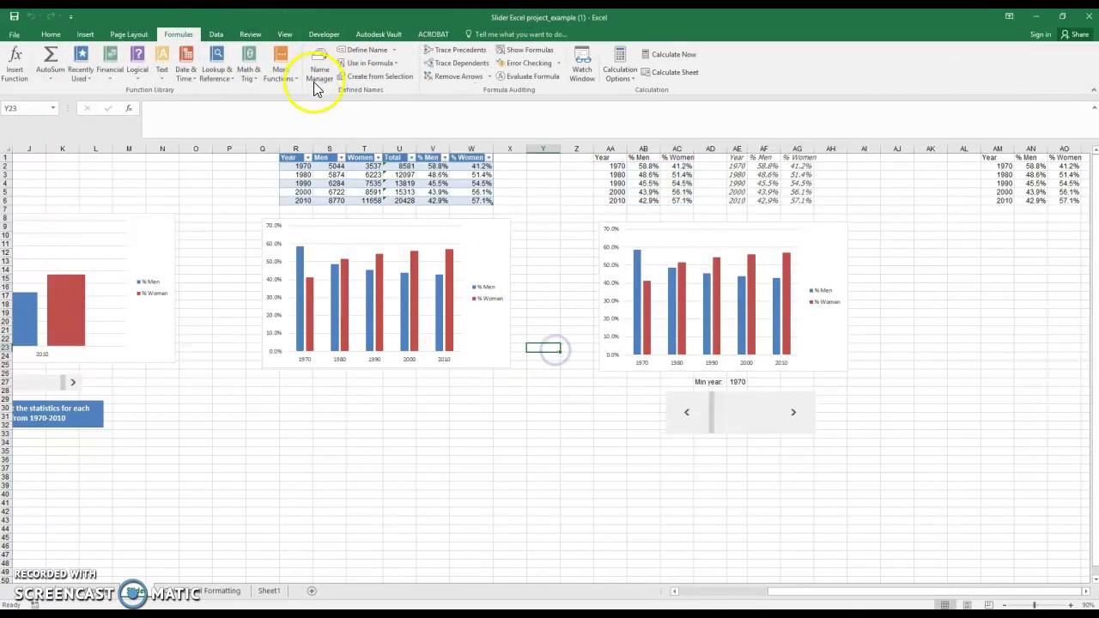
left_click(320, 69)
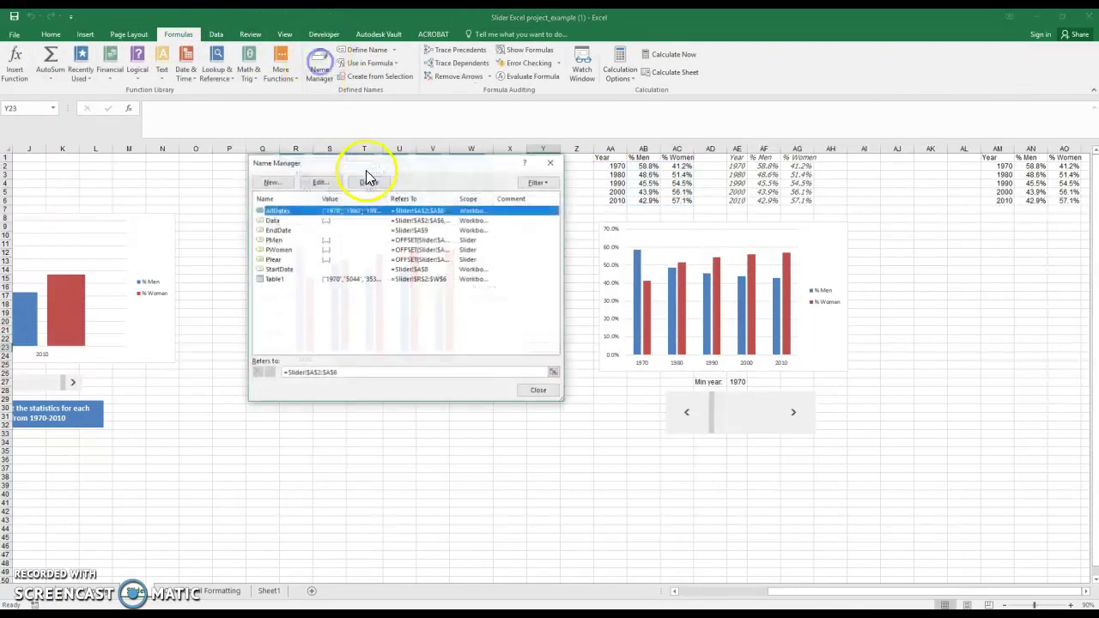
left_click(314, 243)
left_click(340, 372)
key("BackSpace")
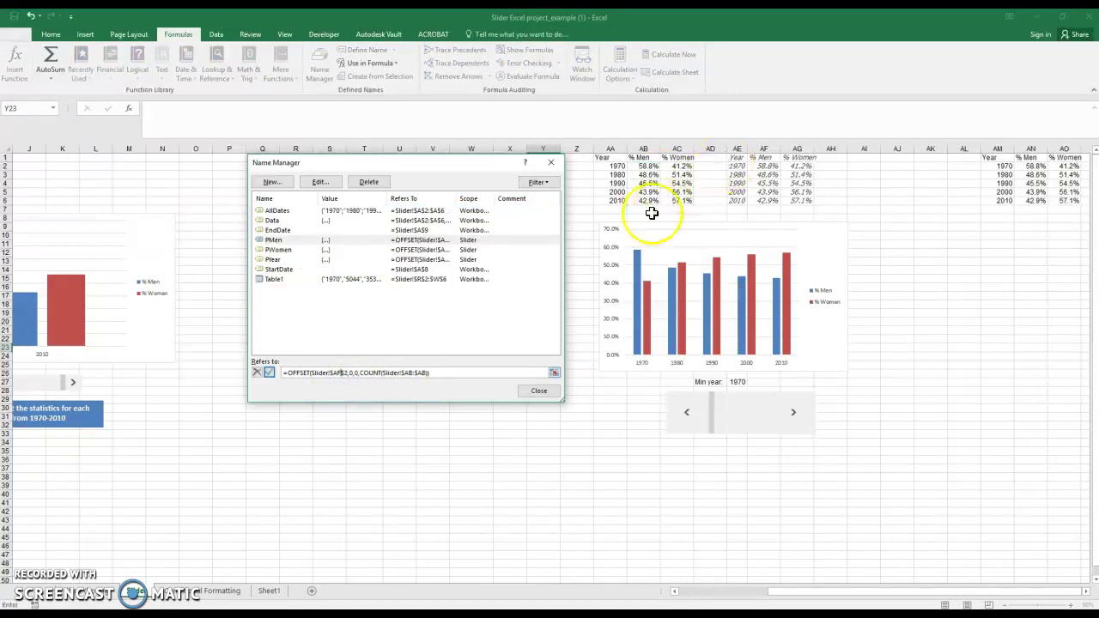
left_click(411, 372)
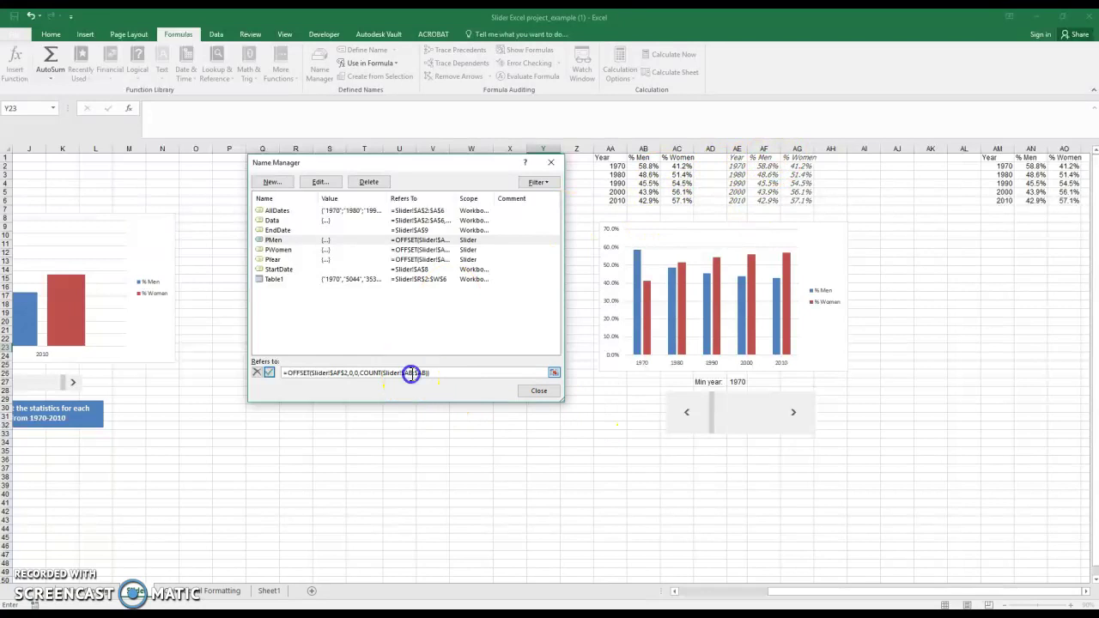
left_click(424, 374)
left_click(269, 378)
- Redefine the named range PWomen as =OFFSET(Slider!$AG$2,0,0,COUNT(Slider!$AG:$AG))
left_click(282, 249)
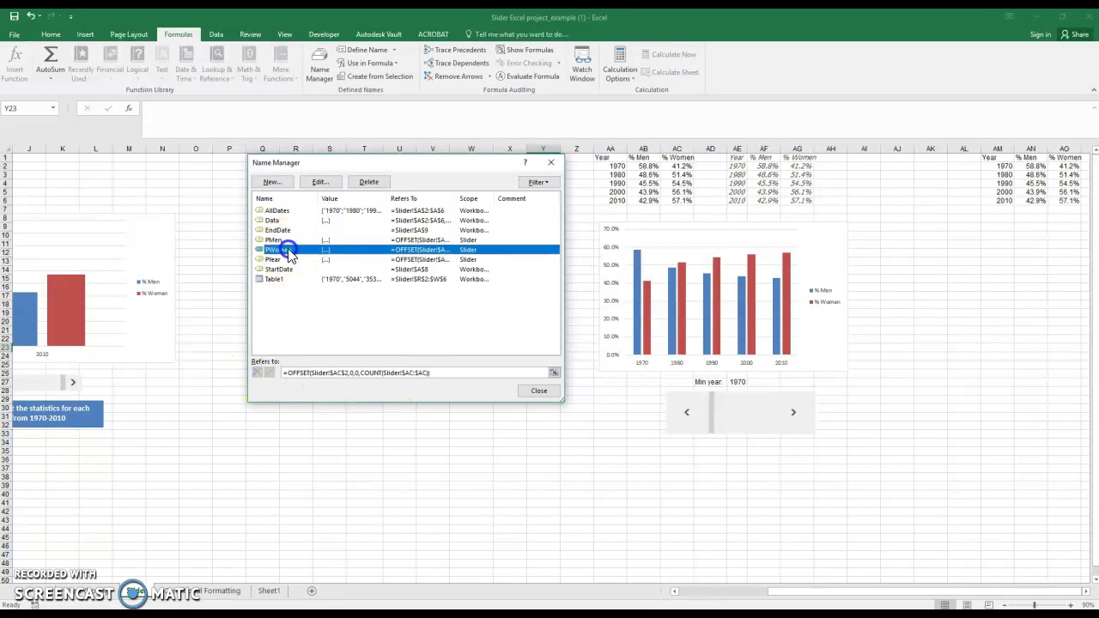
left_click(343, 373)
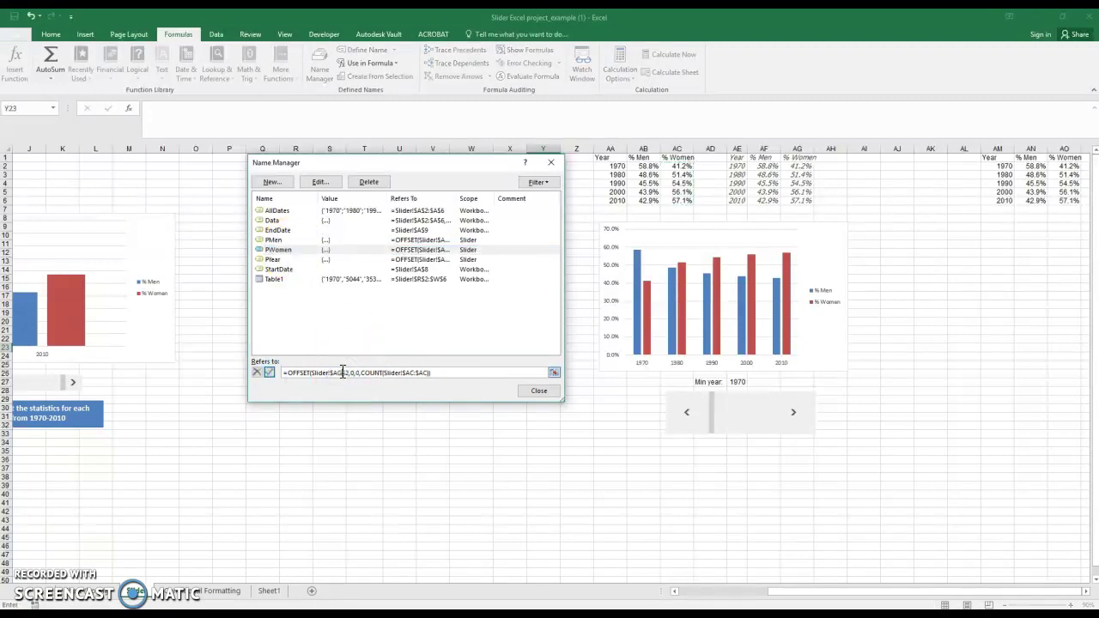
left_click(413, 372)
left_click(269, 372)
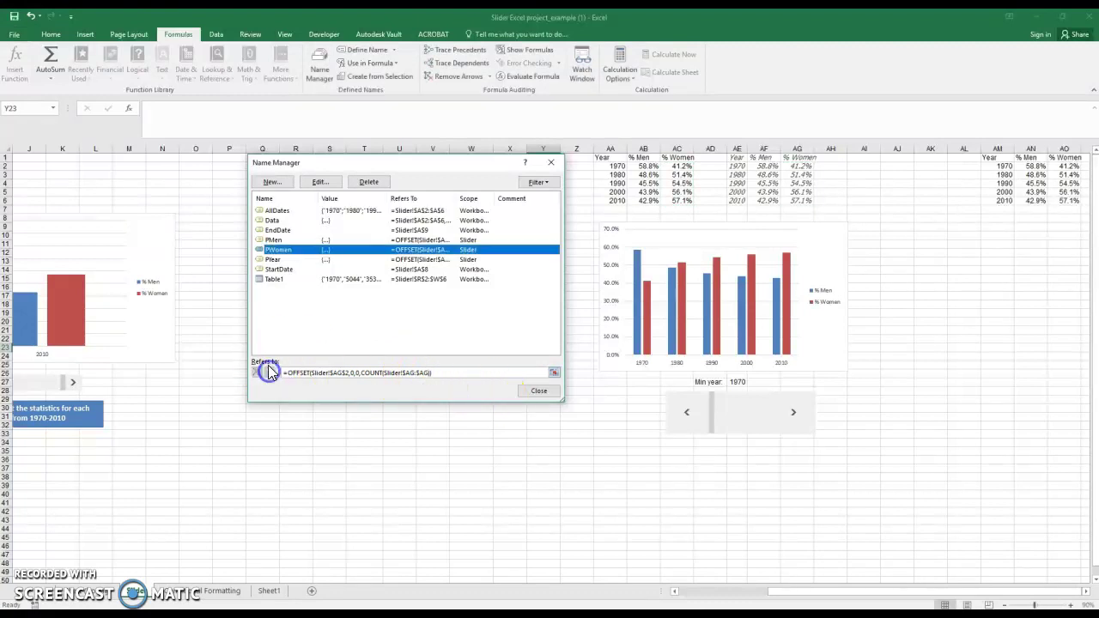
left_click(284, 259)
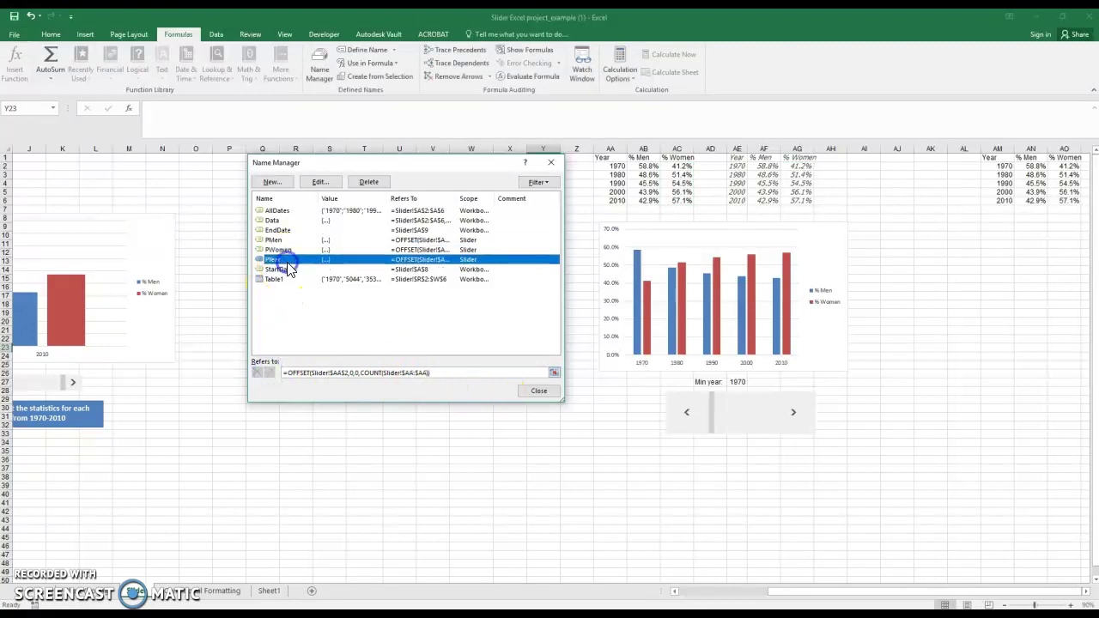
left_click(341, 372)
key("Right")
type("0")
left_click(375, 373)
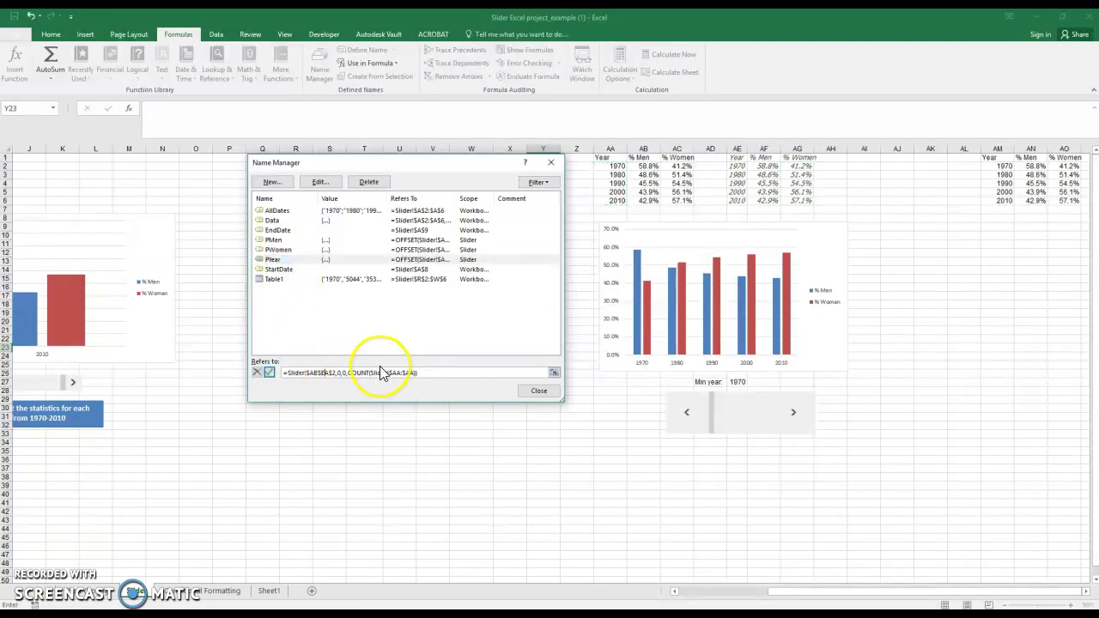
left_click(326, 373)
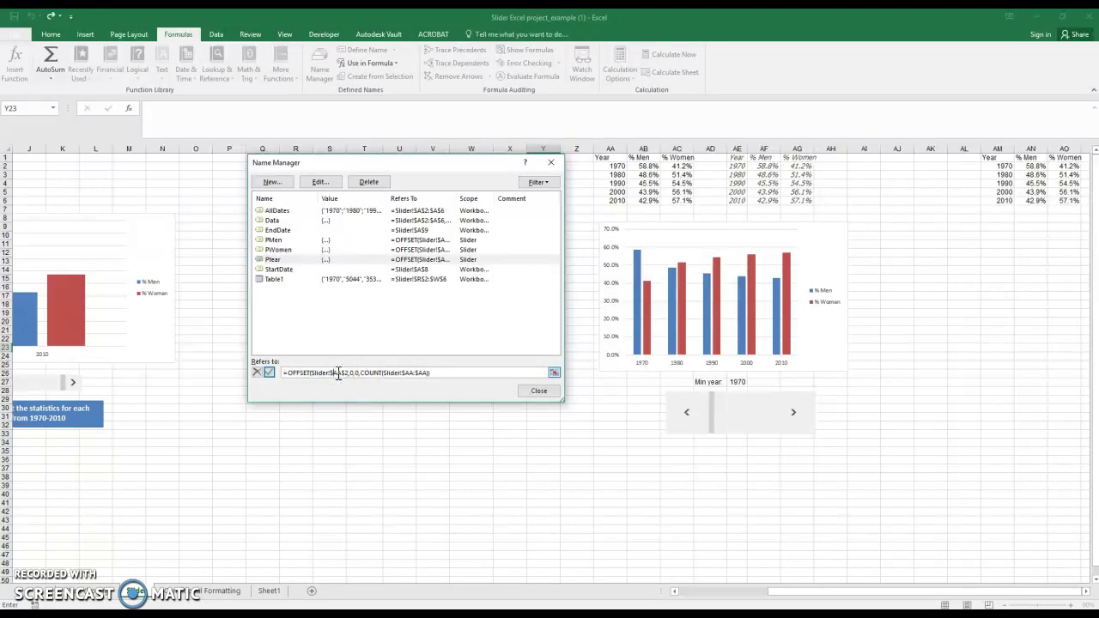
- Redefine the named range PYear as =OFFSET(Slider!$AE$2,0,0,COUNT(Slider!$AE:$AE)) and close the Name Manager
left_click(342, 373)
key("BackSpace")
type("E")
left_click(344, 372)
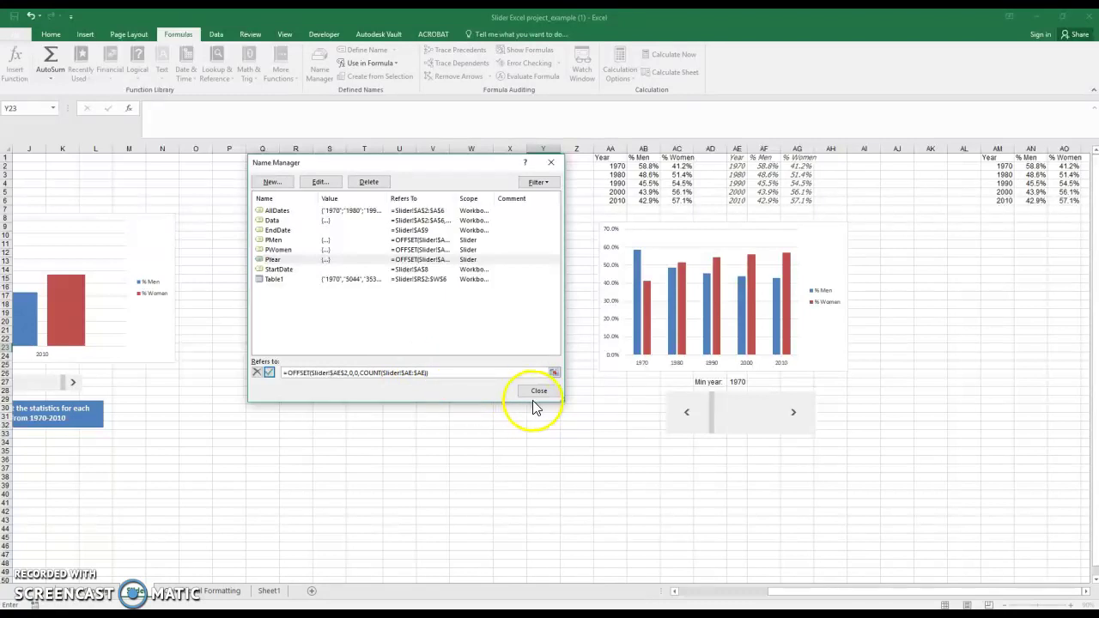
left_click(268, 373)
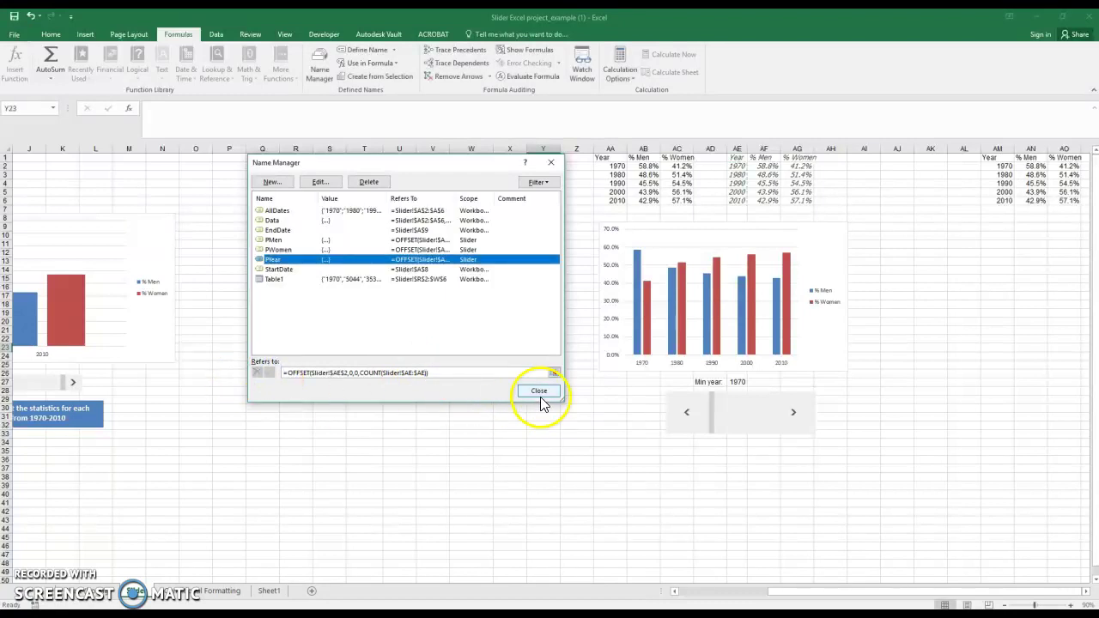
left_click(540, 397)
- Test the chart's dynamic ranges by stepping the minimum year up to 2010 and back to 1970
left_click(643, 426)
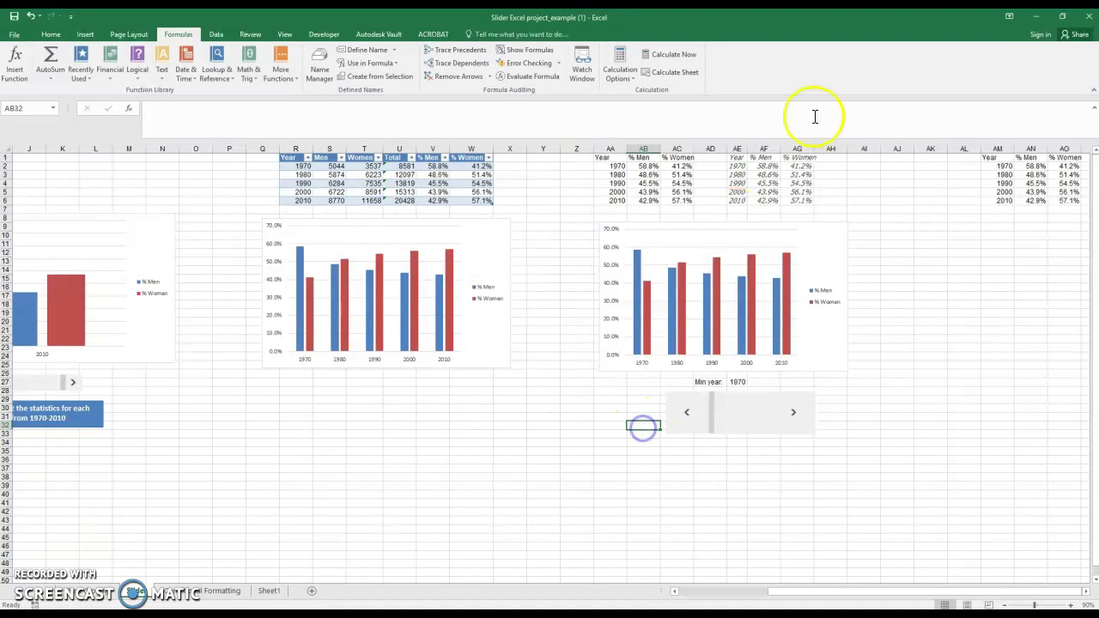
left_click(793, 414)
left_click(795, 415)
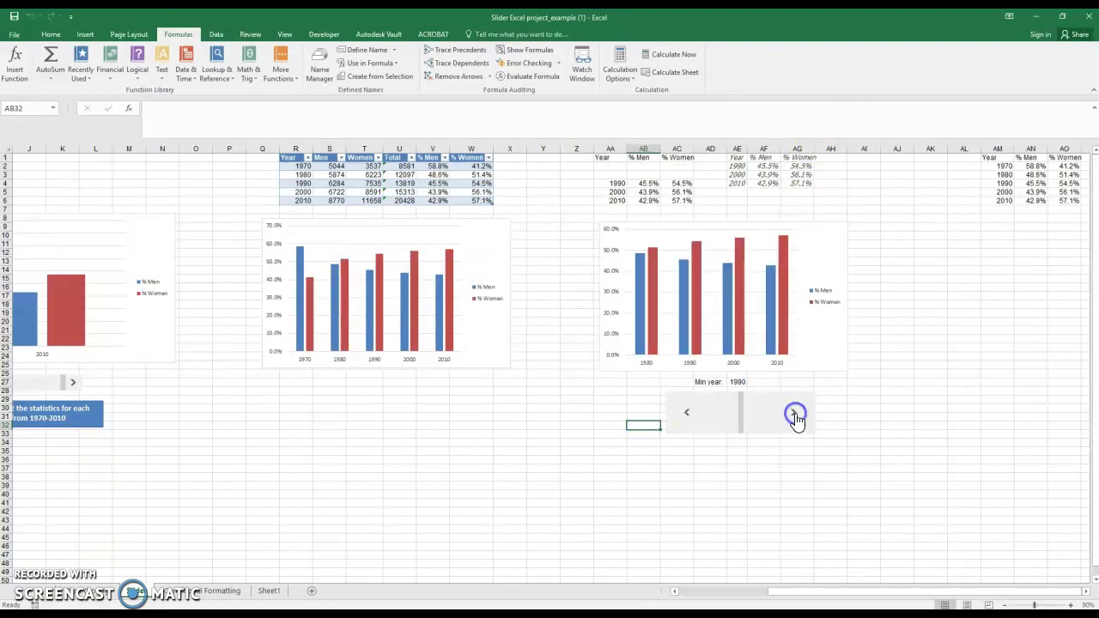
left_click(795, 415)
left_click(795, 415)
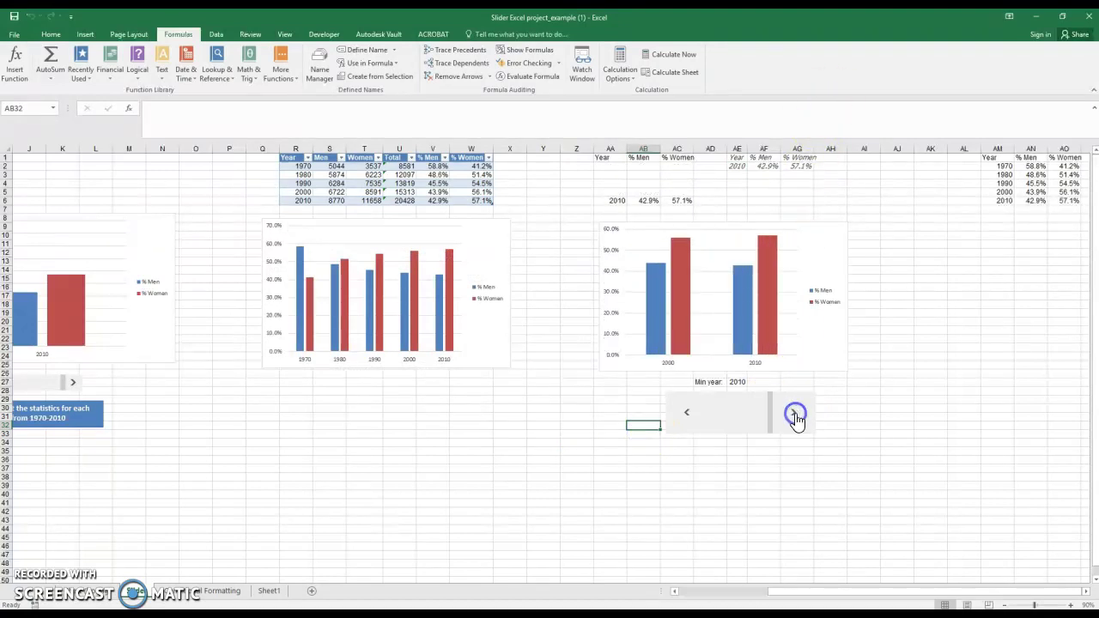
left_click(680, 417)
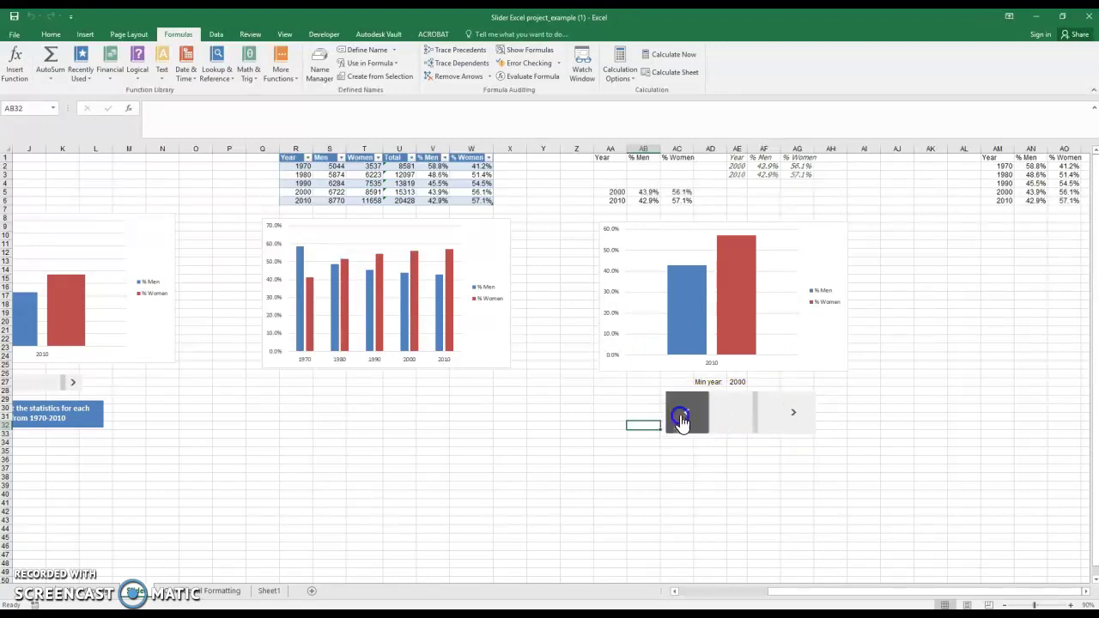
left_click(680, 417)
left_click(680, 417)
left_click(680, 418)
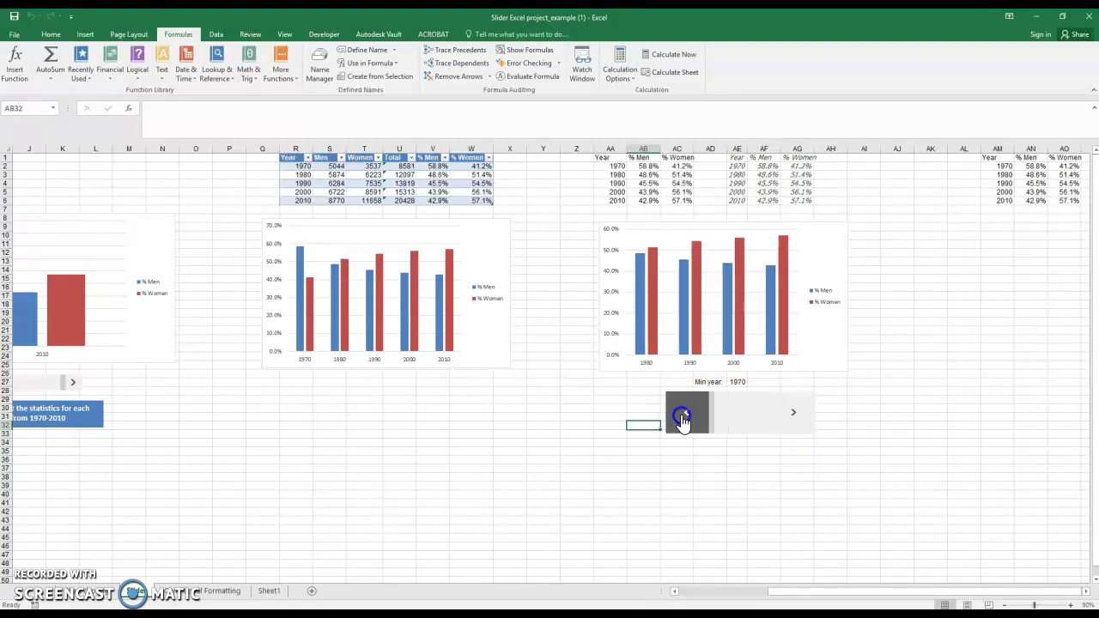
- Test the dynamic chart by stepping the minimum year up to 2000 and back to 1970 with the scroll bar
left_click(793, 412)
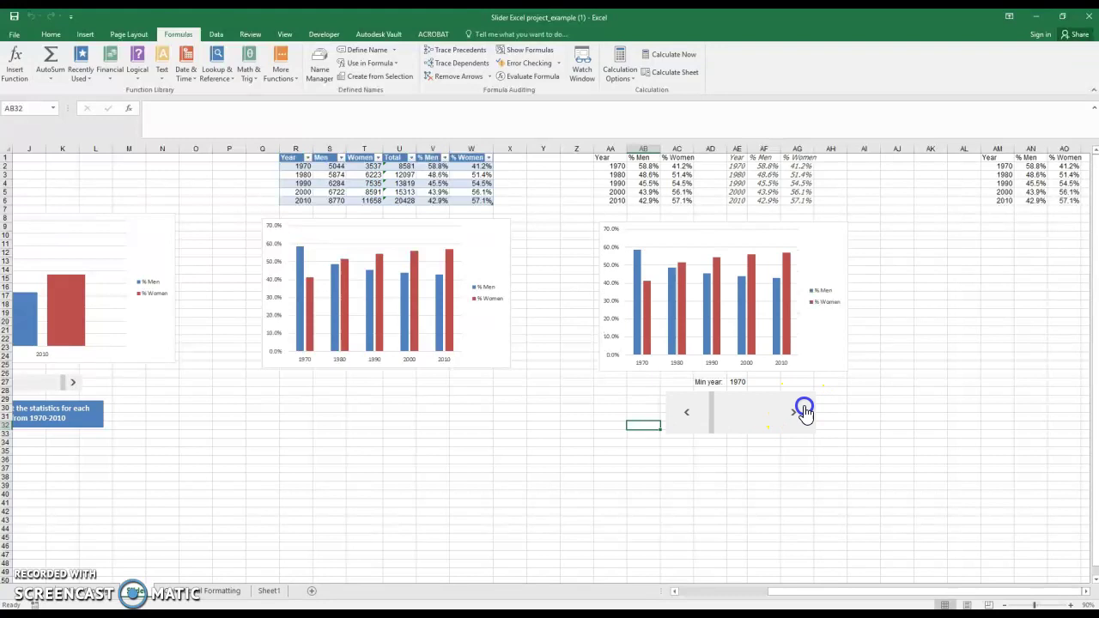
left_click(793, 412)
left_click(793, 412)
left_click(679, 413)
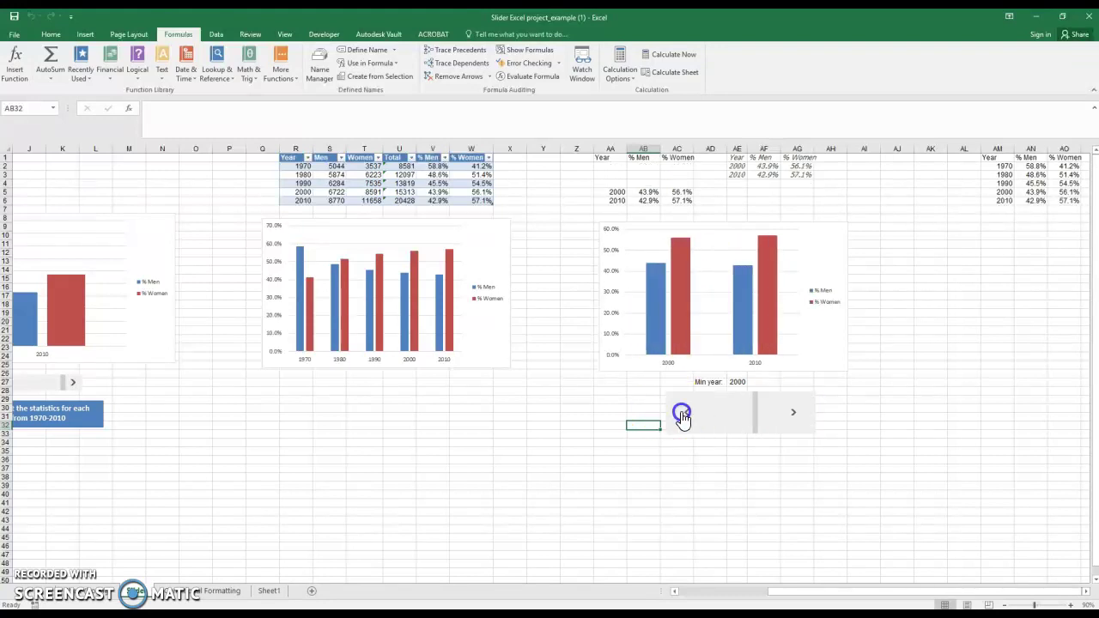
left_click(680, 415)
left_click(682, 417)
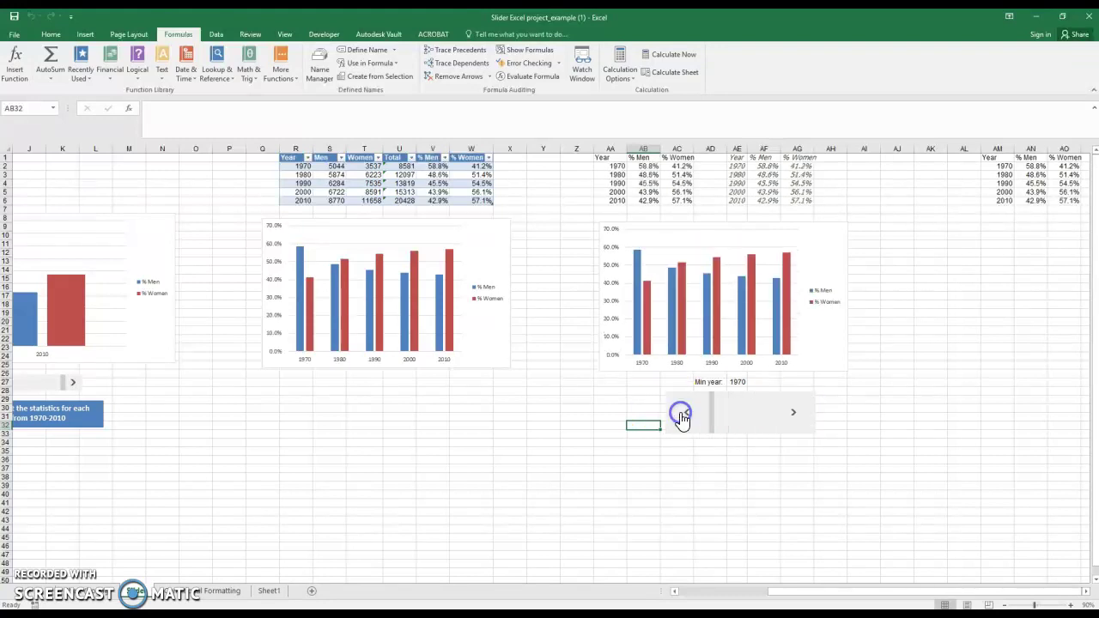
- Open the axis formatting for the dynamic chart's vertical axis and fix its maximum bound at 1.0
left_click(615, 323)
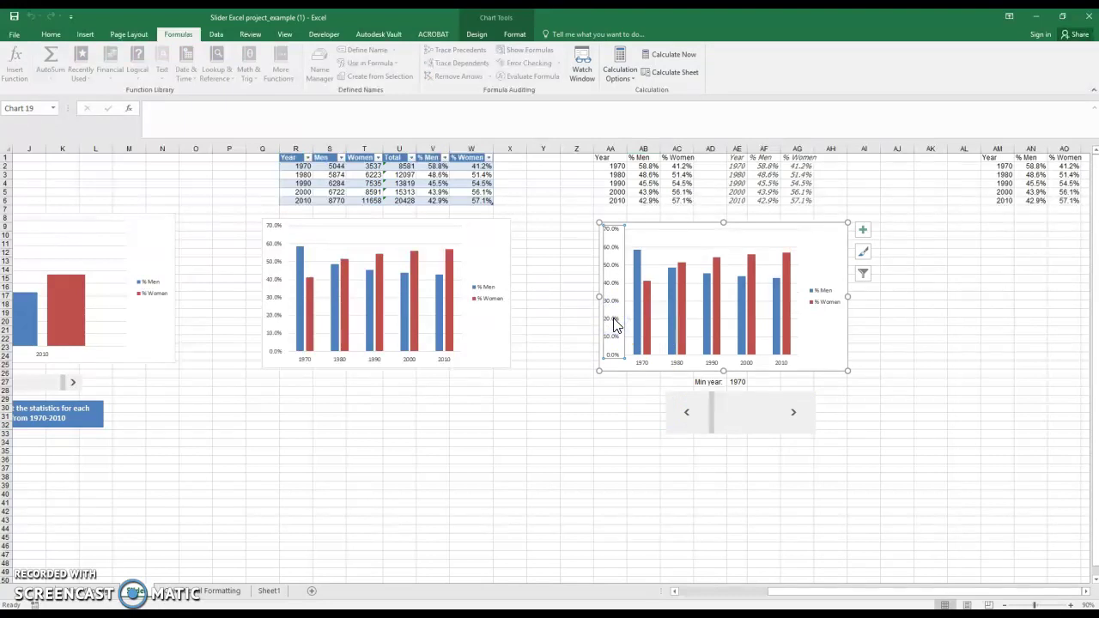
left_click(613, 337)
right_click(612, 336)
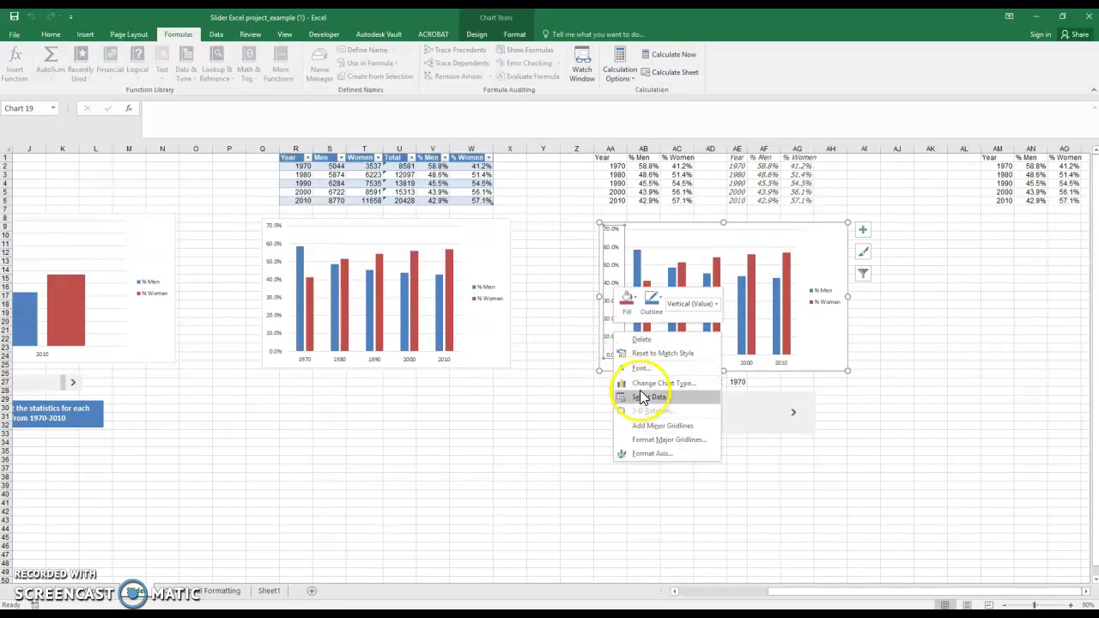
left_click(655, 454)
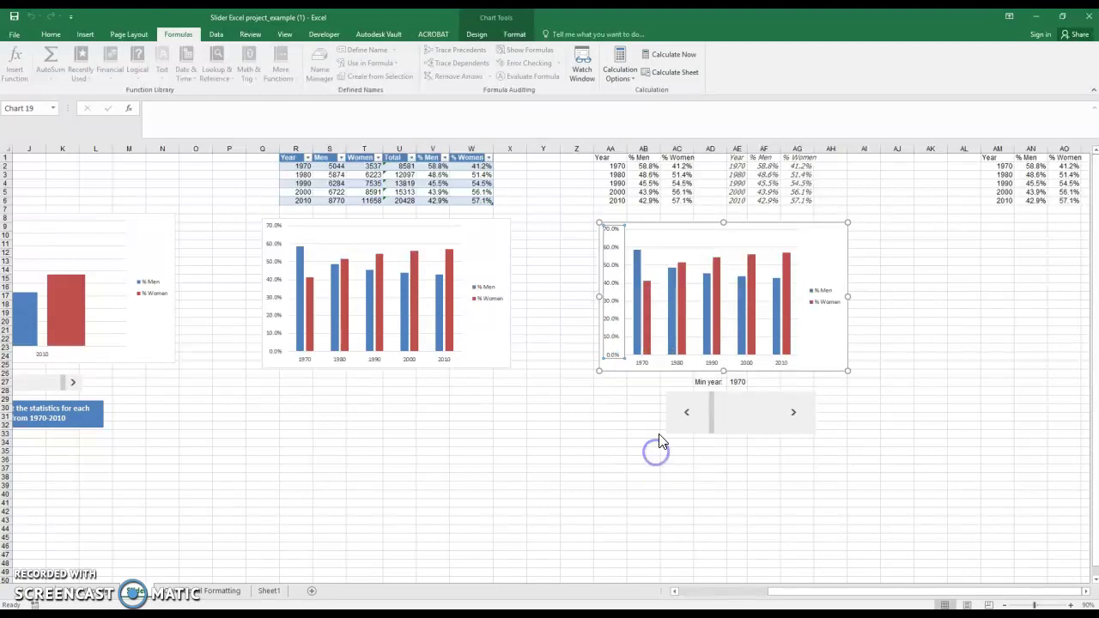
left_click(1039, 263)
key("BackSpace")
key("BackSpace")
key("Return")
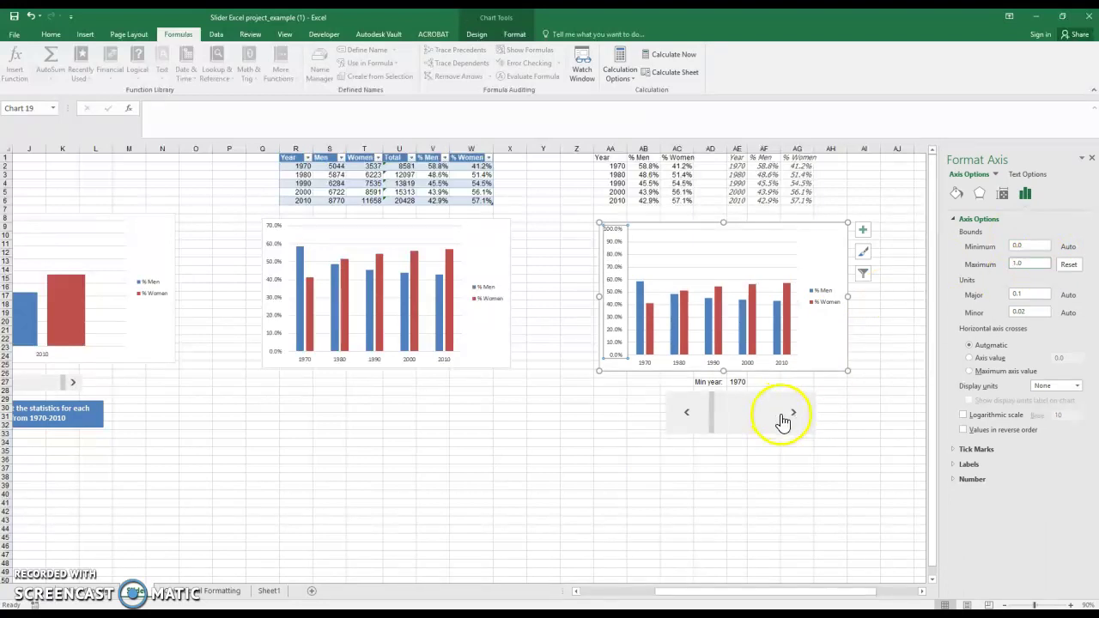
- Deselect the chart and test the fixed axis by stepping the minimum year up and back to 1970
left_click(839, 424)
left_click(798, 419)
left_click(796, 421)
left_click(709, 421)
left_click(707, 421)
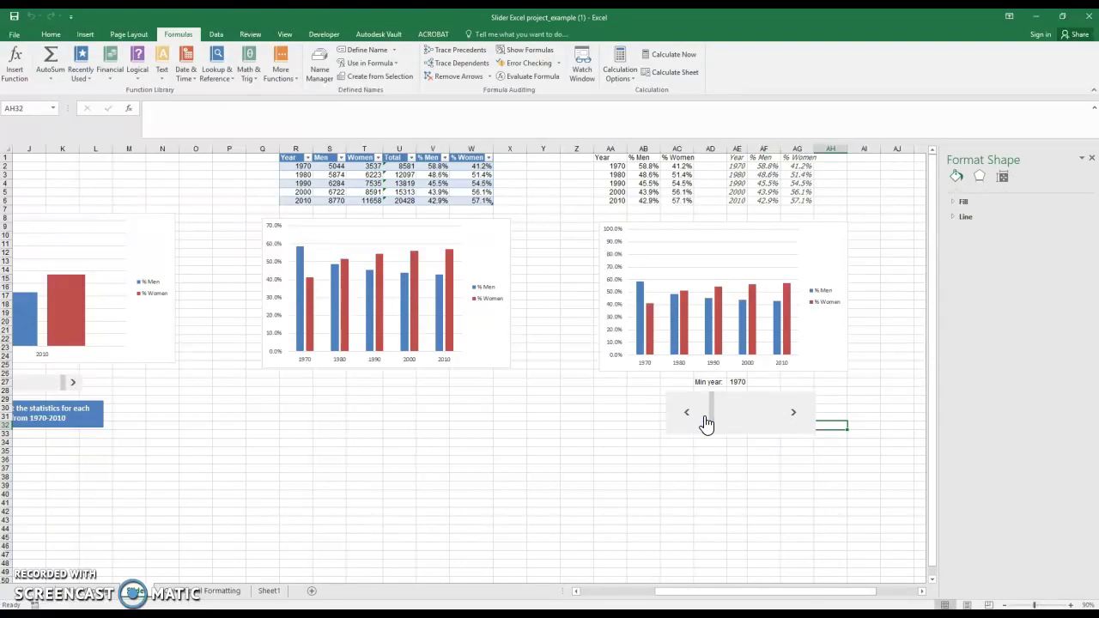
- Set the dynamic chart's vertical axis bounds to a maximum of 0.7 and a minimum of 0.0
left_click(616, 287)
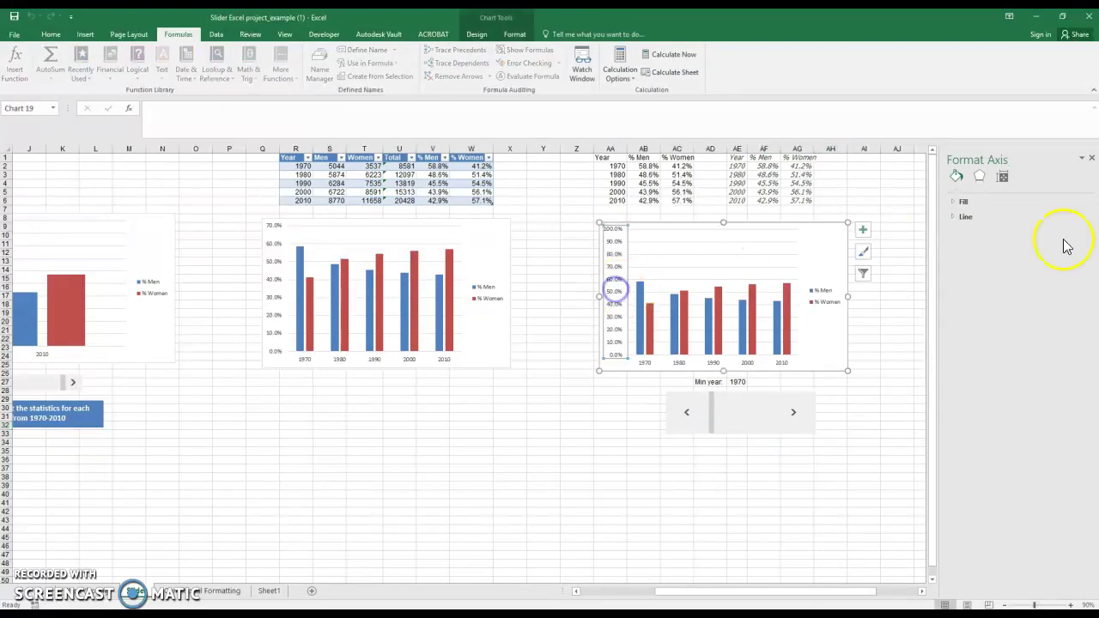
left_click(1039, 260)
key("BackSpace")
key("BackSpace")
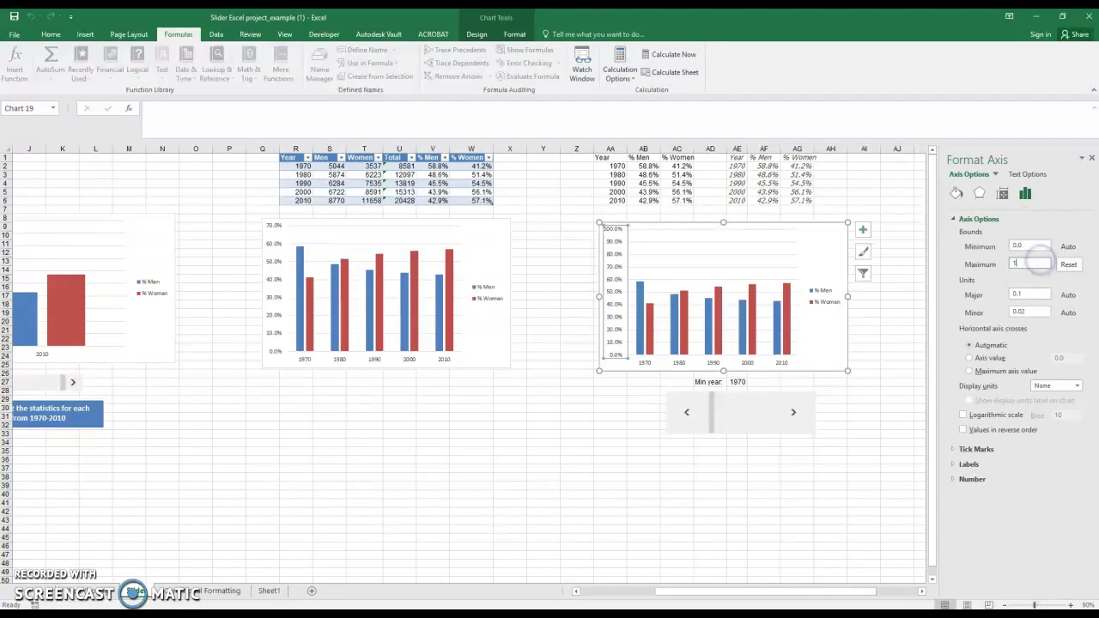
key("Return")
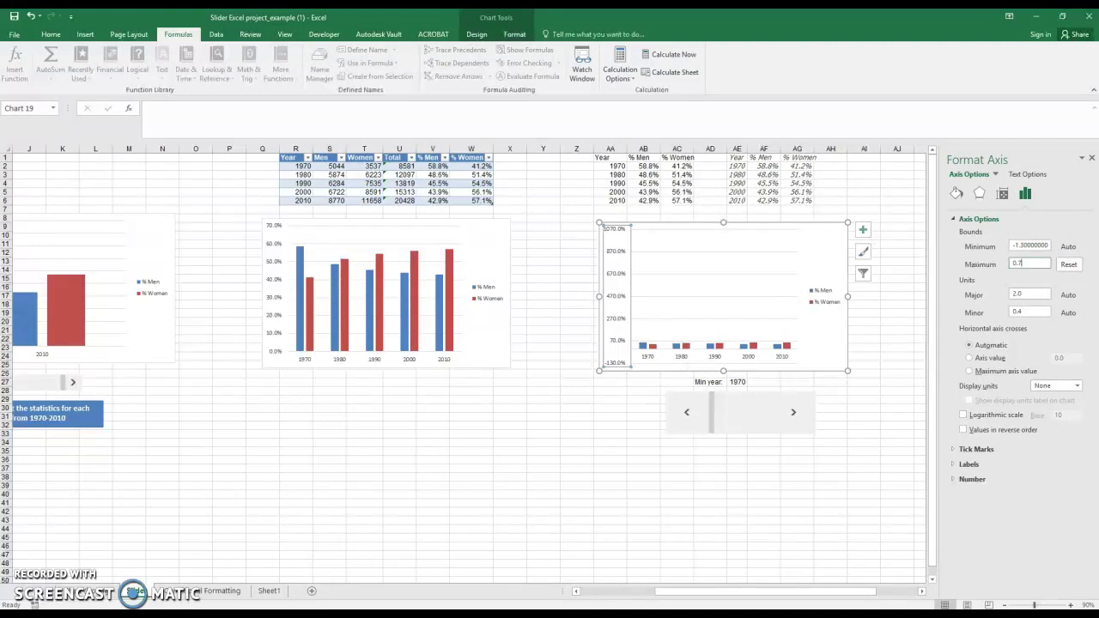
left_click(1049, 246)
left_click(736, 468)
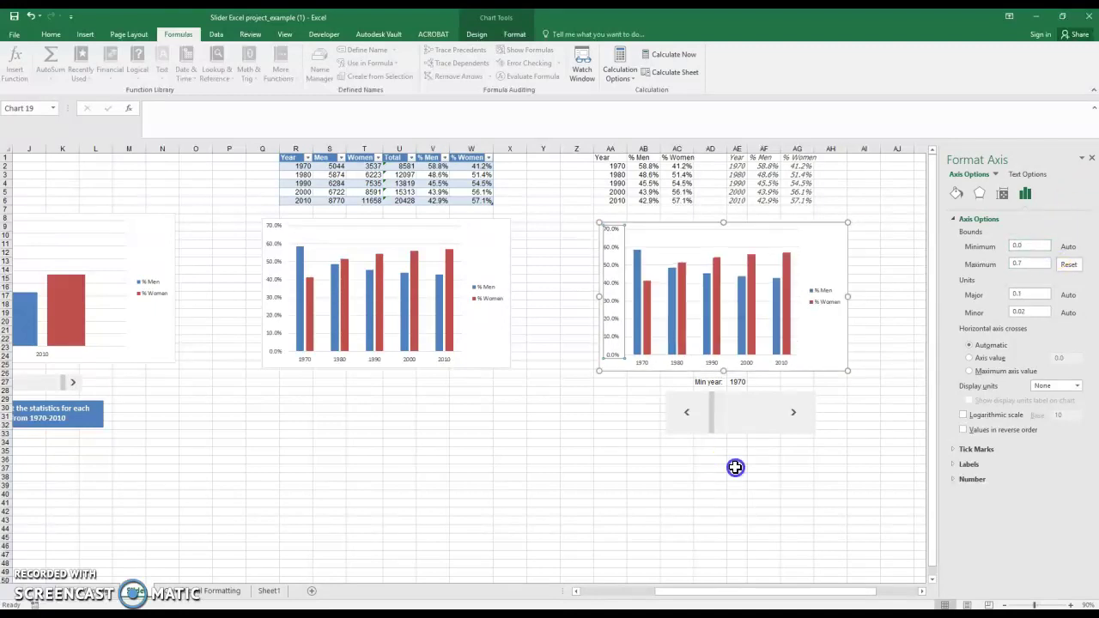
- Step the minimum year up to 1990 to check the chart with its new axis bounds
left_click(791, 417)
left_click(790, 417)
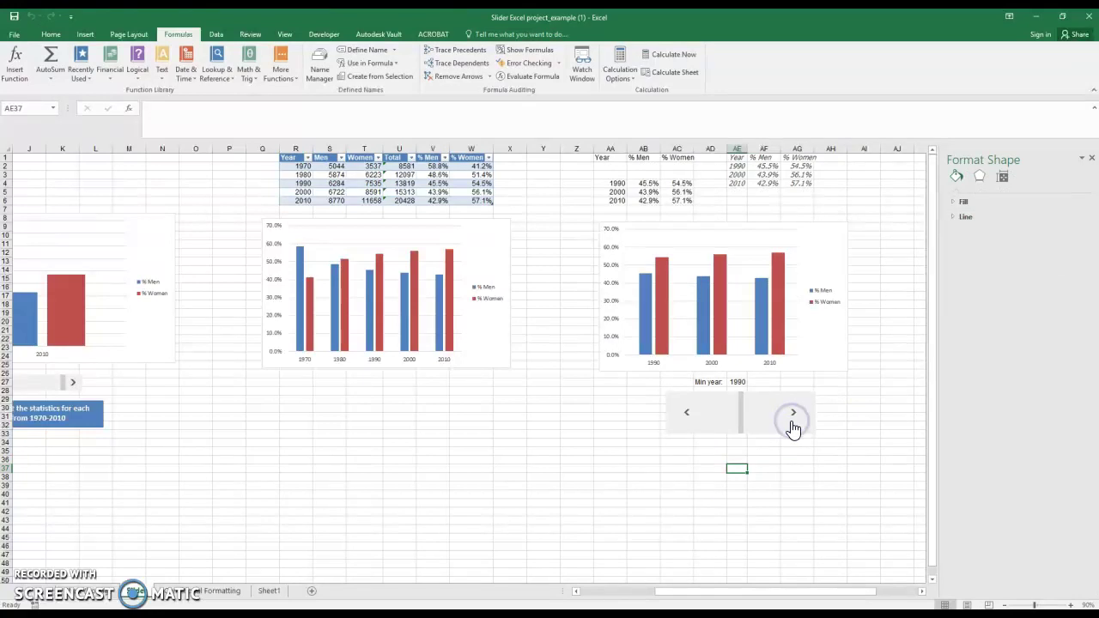